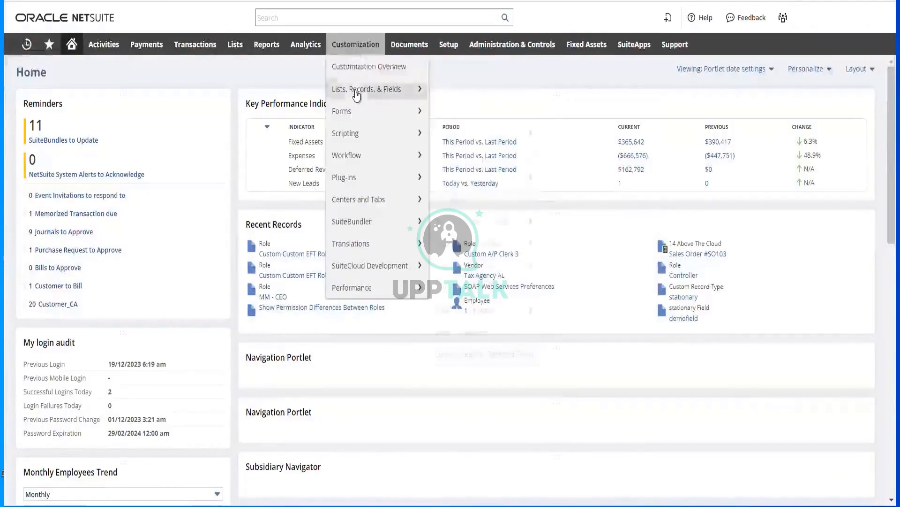
# Step: Open the Customer Duplicate Record custom record type for editing from the list of record types
pyautogui.moveTo(366, 89)
pyautogui.moveTo(476, 117)
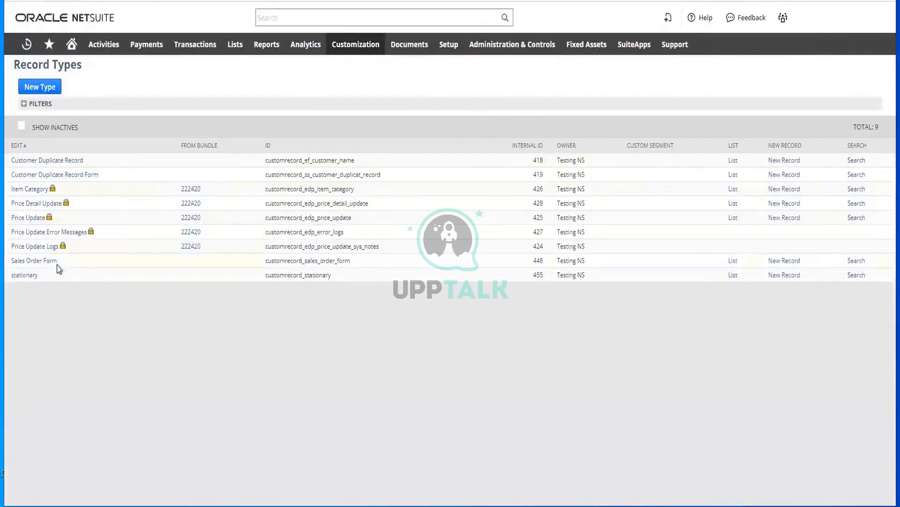
pyautogui.click(63, 161)
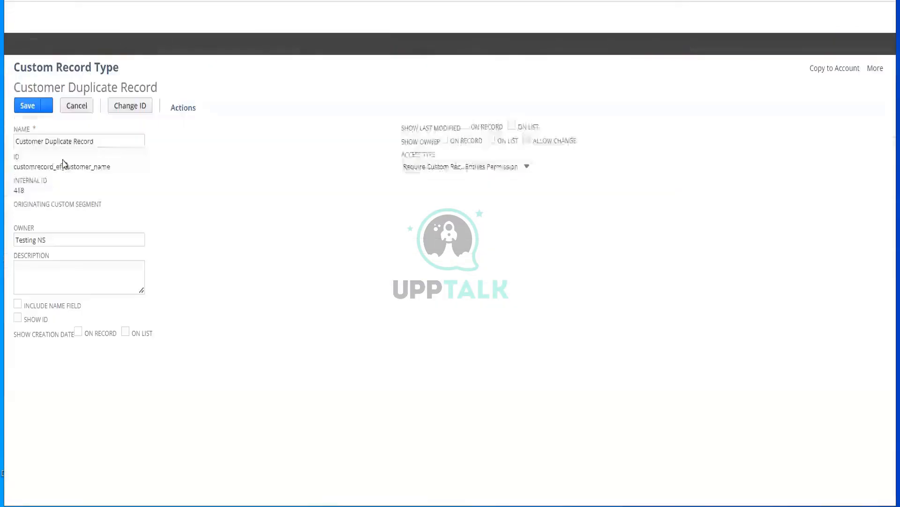
pyautogui.scroll(-1, 276, 207)
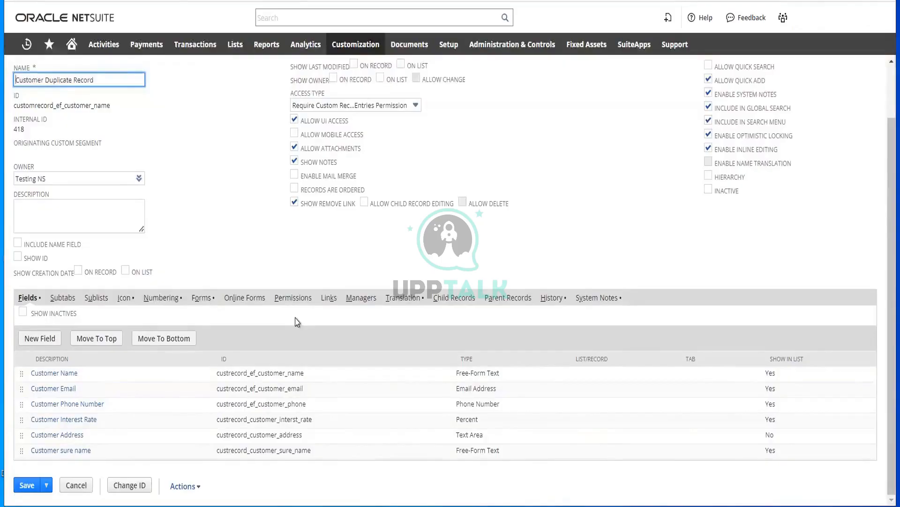
# Step: Check the child records and parent records listed for the Customer Duplicate Record type
pyautogui.click(453, 298)
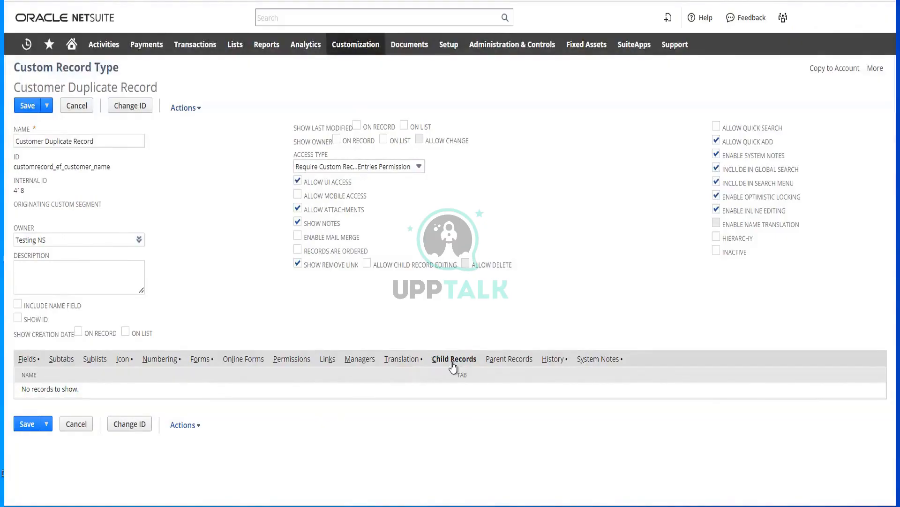
pyautogui.click(516, 361)
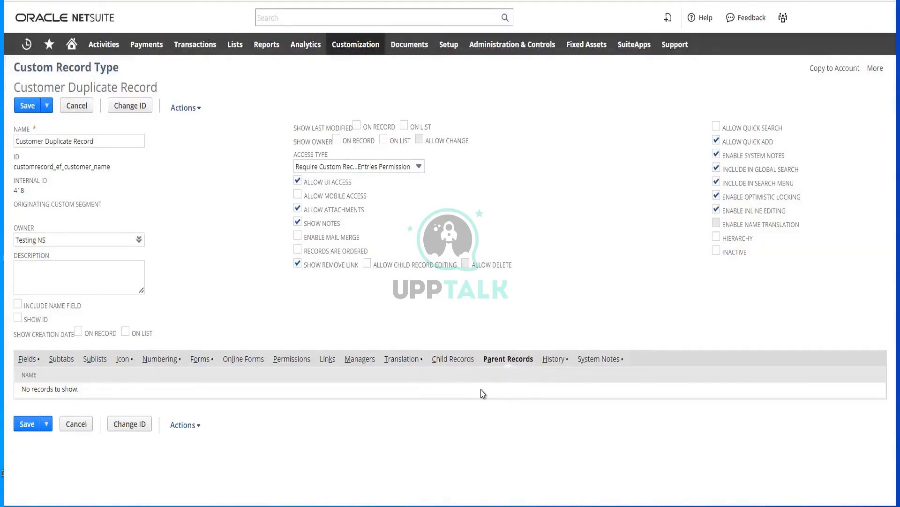
pyautogui.click(457, 361)
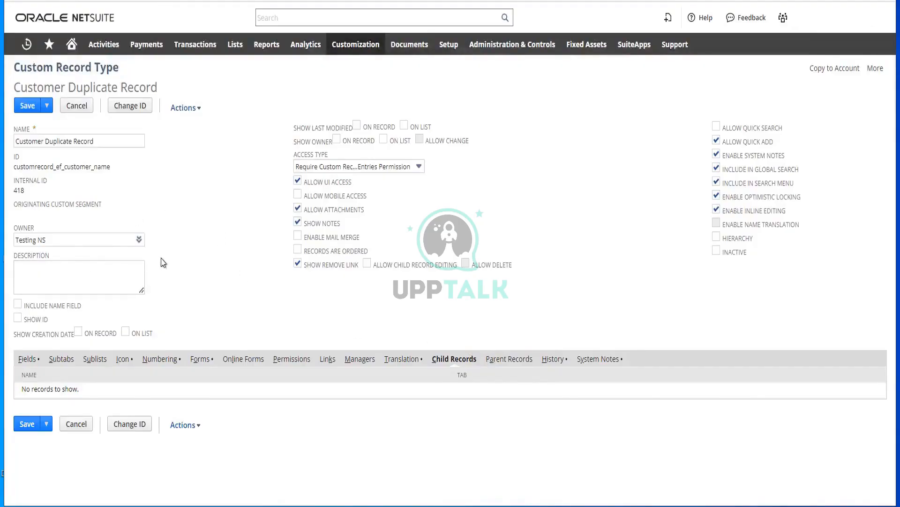
# Step: Start a new field on the Customer Duplicate Record type and label it child_record
pyautogui.click(28, 359)
pyautogui.scroll(-2, 244, 255)
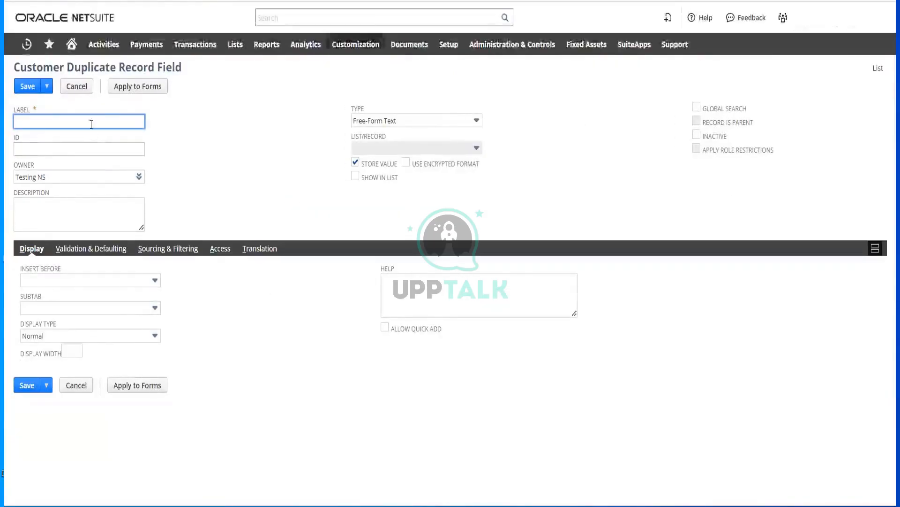
pyautogui.click(92, 120)
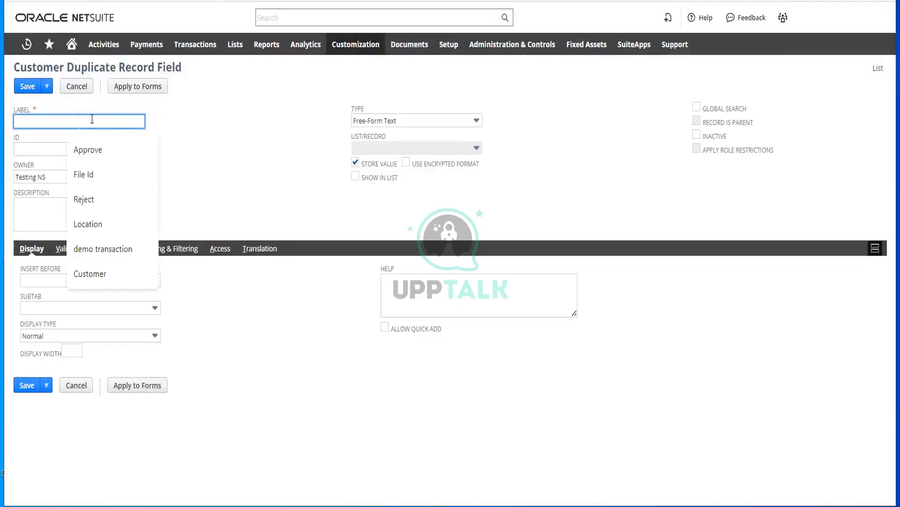
pyautogui.write('child')
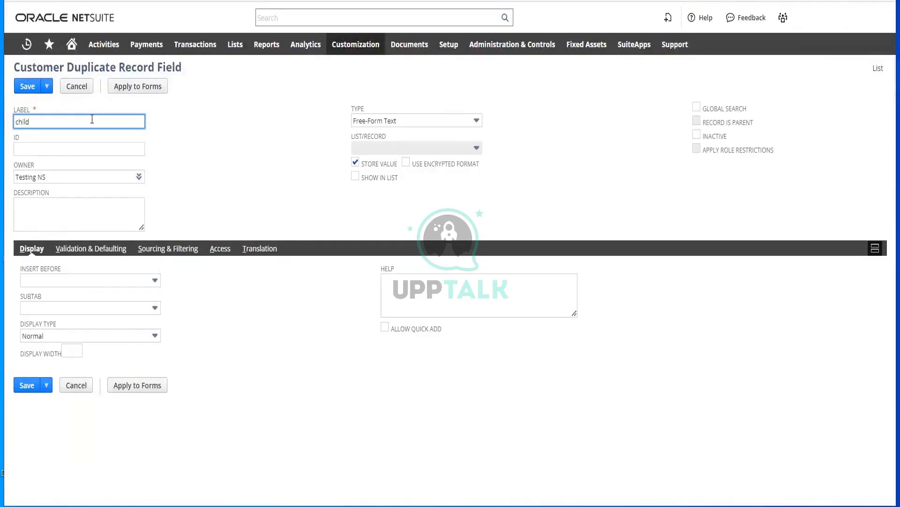
pyautogui.write(' record')
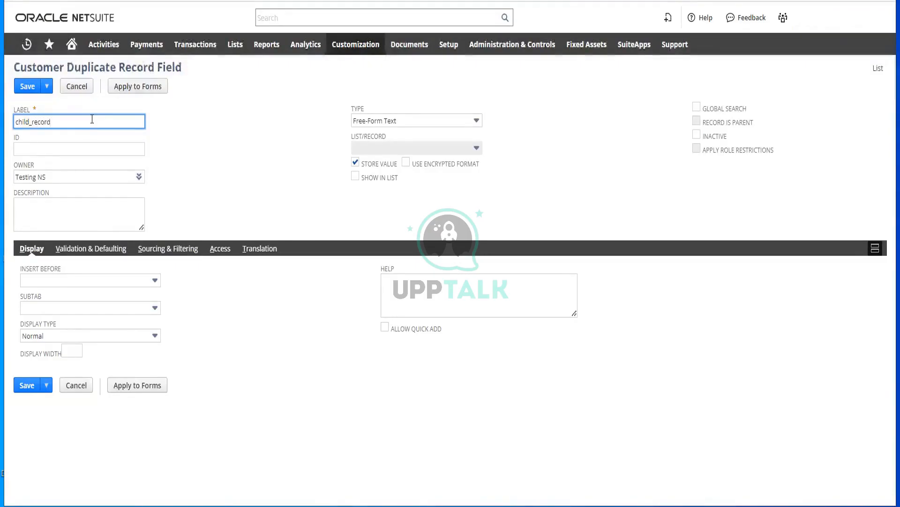
# Step: Reuse the field's label for its ID, with a leading underscore, as _child_record
pyautogui.doubleClick(27, 121)
pyautogui.hotkey('ctrl', 'c')
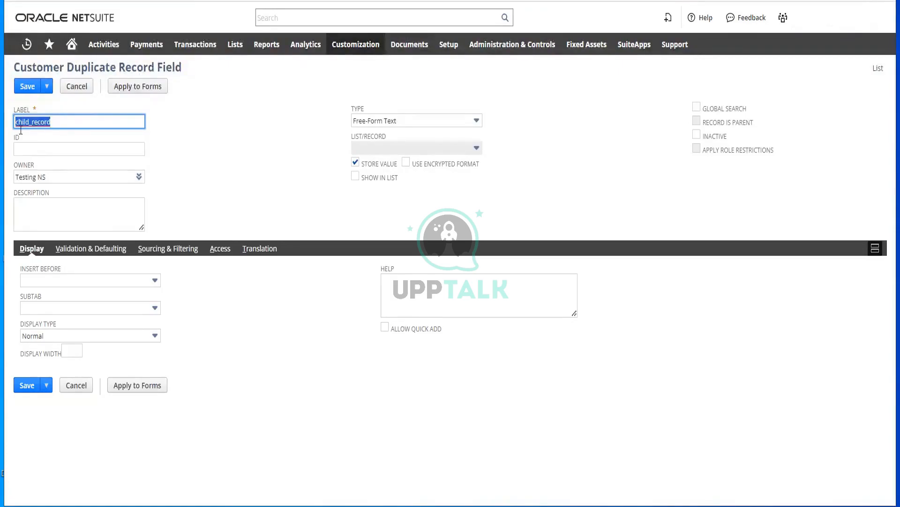
pyautogui.click(27, 147)
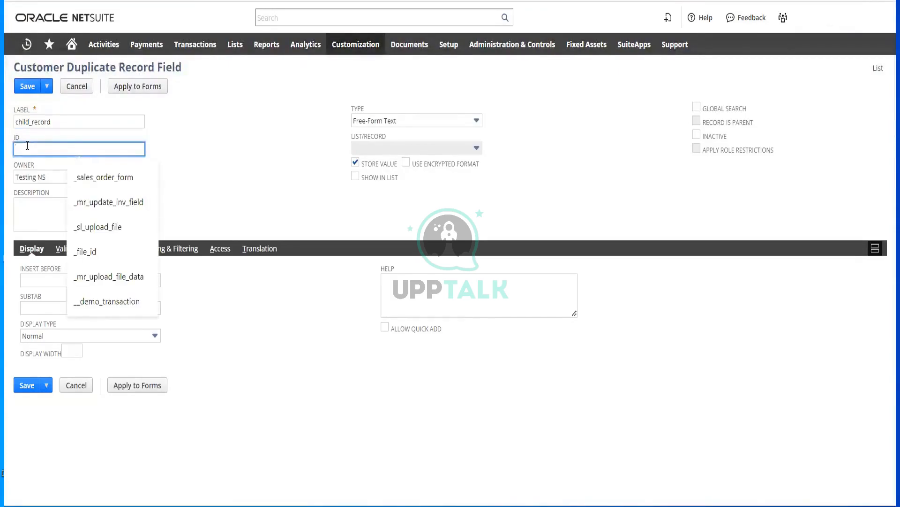
pyautogui.hotkey('ctrl', 'v')
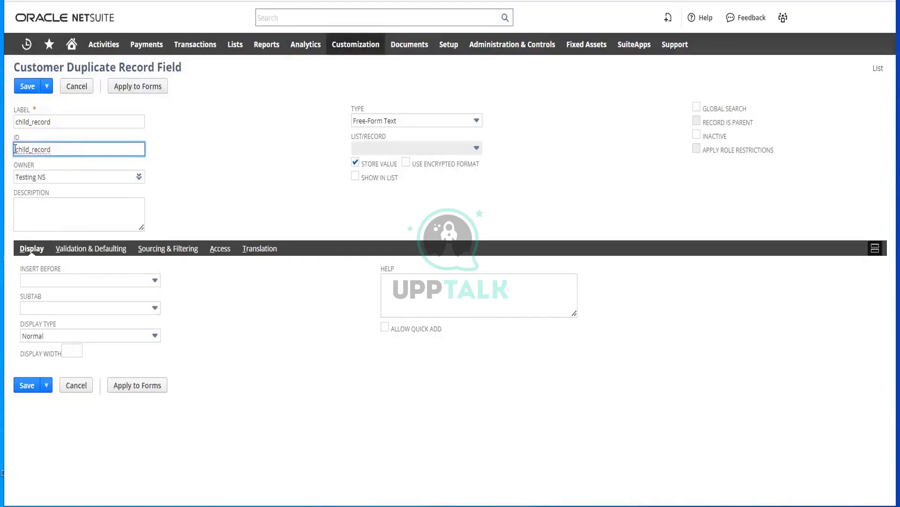
pyautogui.write('_')
# Step: Set the child_record field's type to List/Record
pyautogui.click(440, 146)
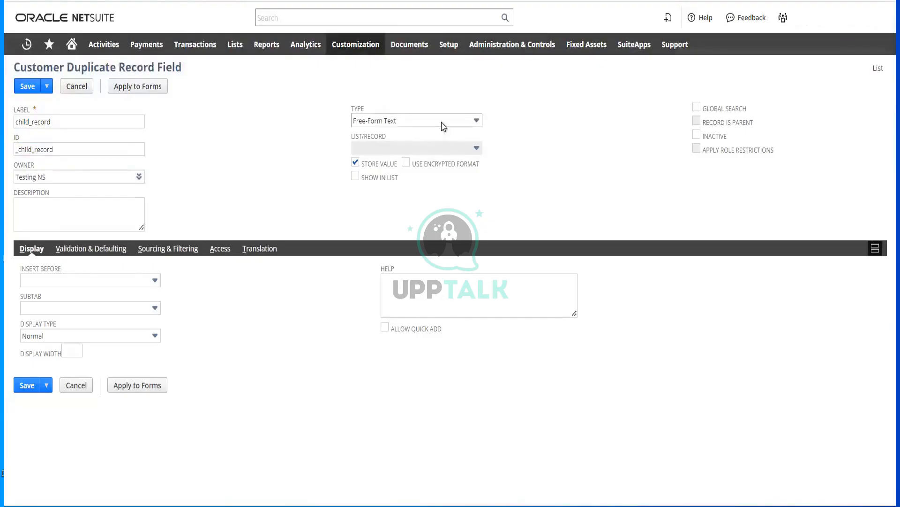
pyautogui.click(442, 123)
pyautogui.press('l')
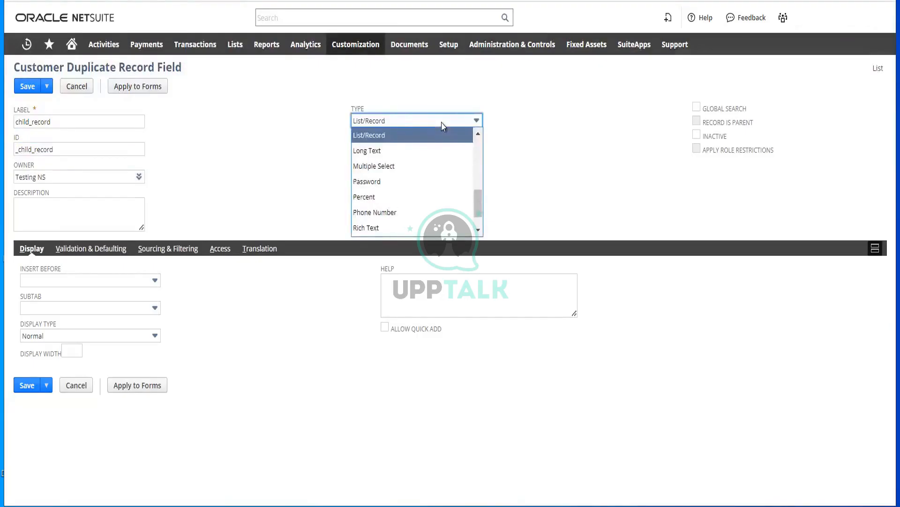
pyautogui.click(429, 136)
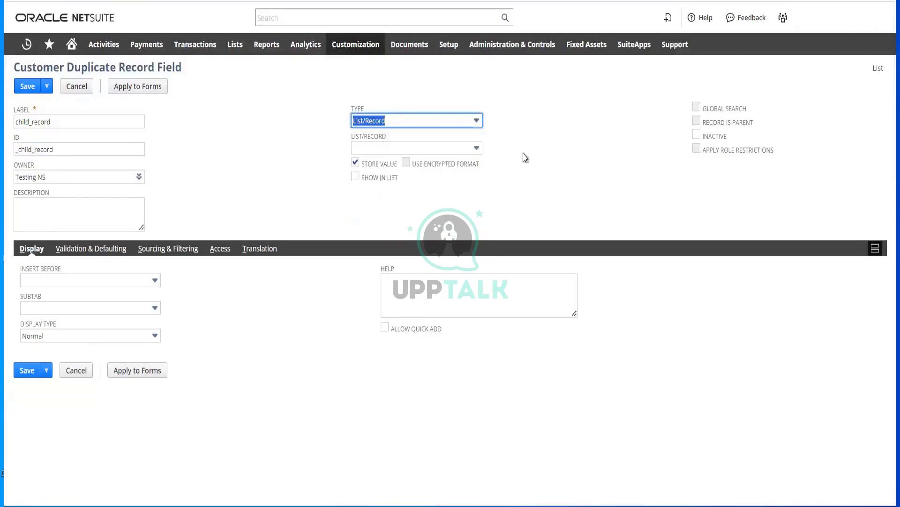
# Step: Choose Customer as the child_record field's list/record and enable Record Is Parent
pyautogui.click(450, 148)
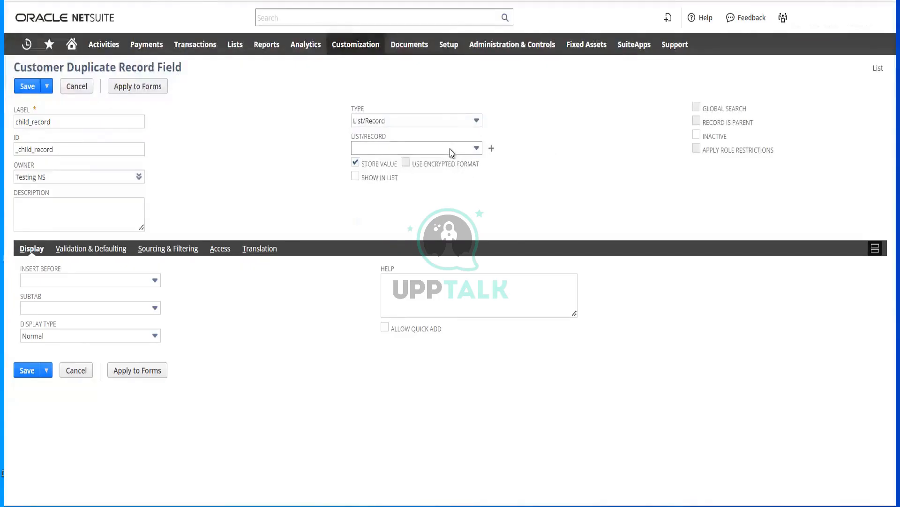
pyautogui.scroll(-5, 447, 190)
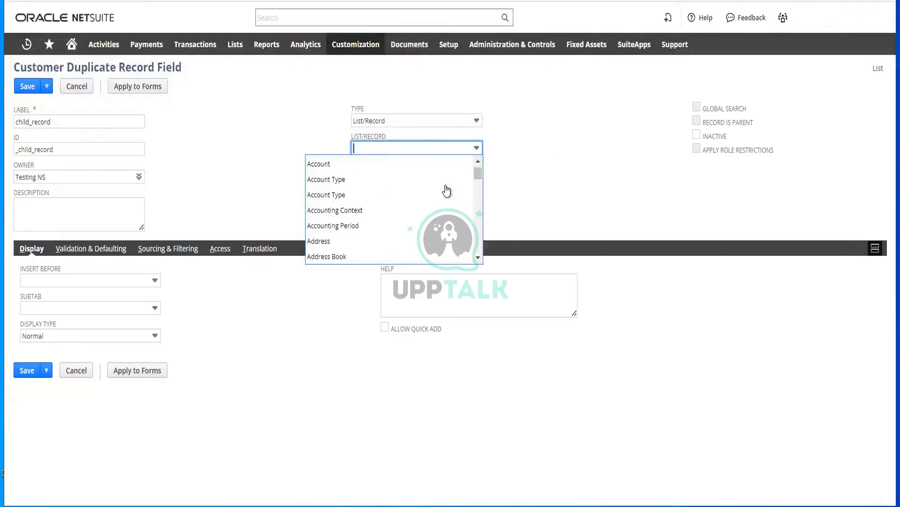
pyautogui.scroll(-8, 446, 190)
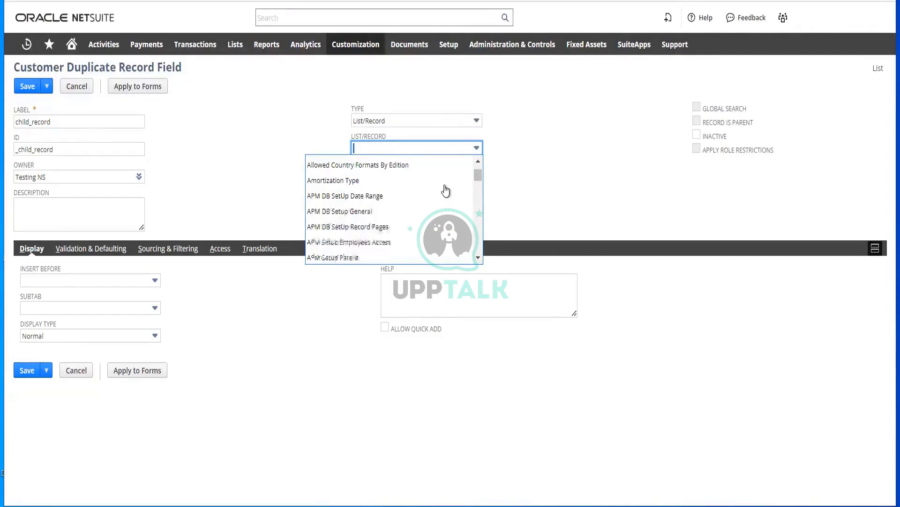
pyautogui.scroll(-8, 445, 190)
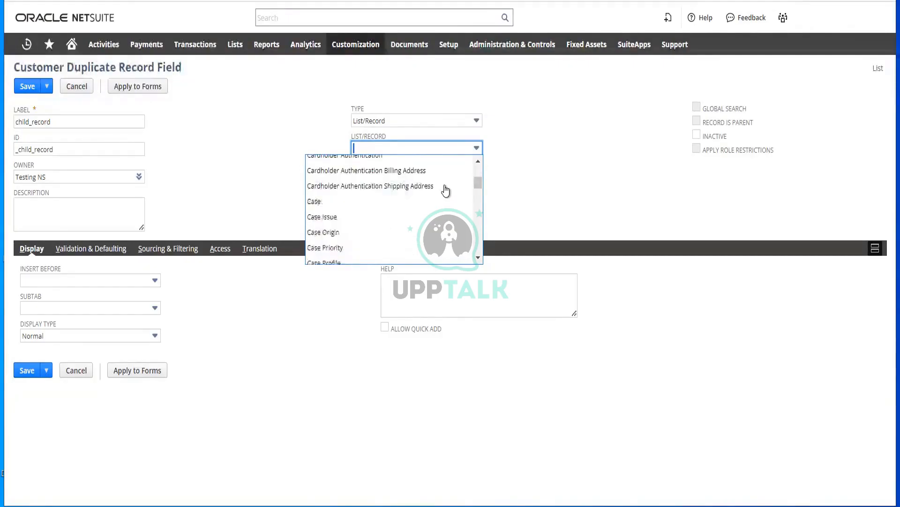
pyautogui.scroll(-3, 446, 190)
pyautogui.scroll(-8, 446, 190)
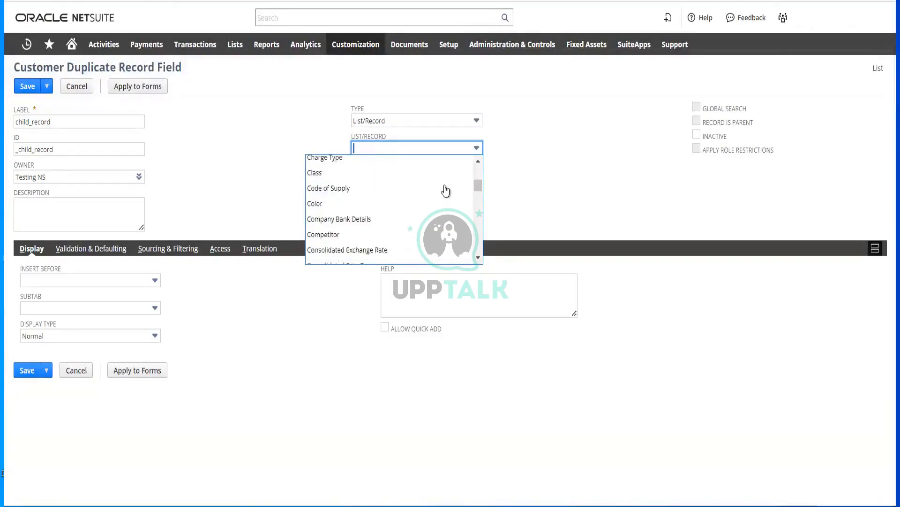
pyautogui.scroll(-2, 446, 190)
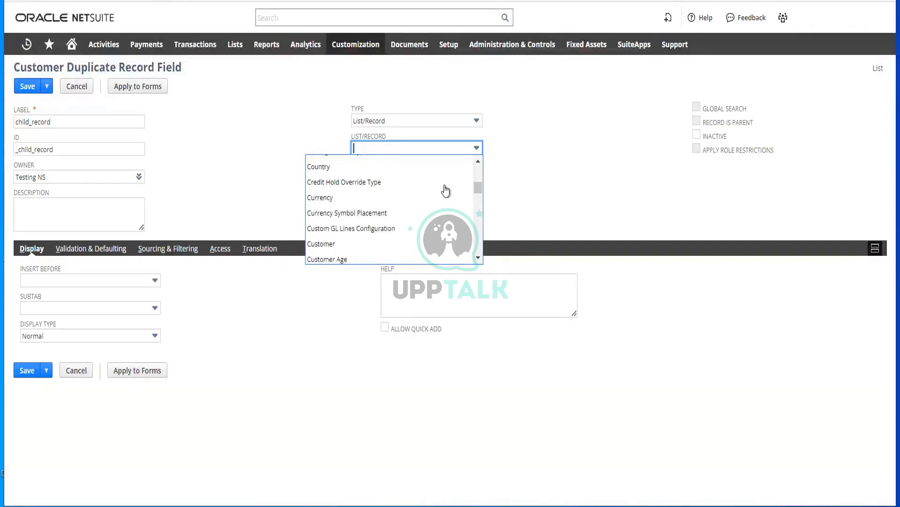
pyautogui.click(338, 244)
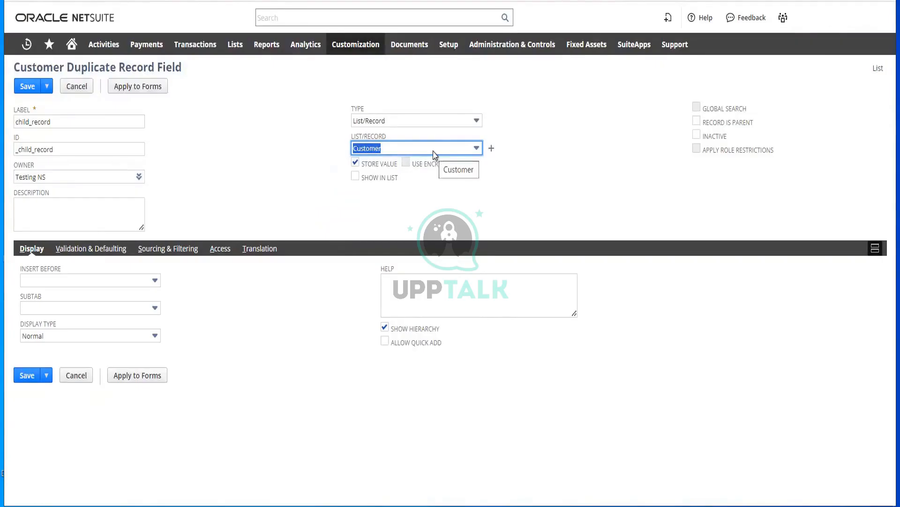
pyautogui.click(697, 125)
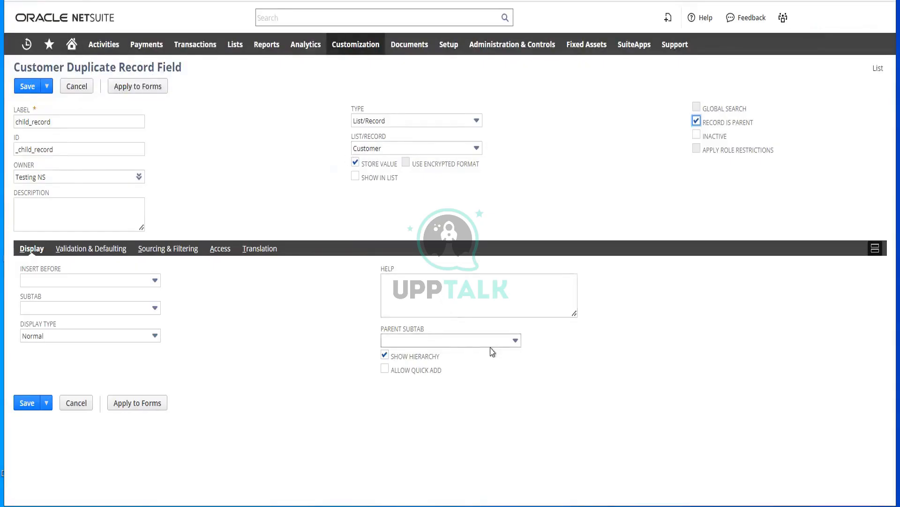
# Step: Look through the available parent subtab options for the child_record field without choosing one
pyautogui.click(451, 341)
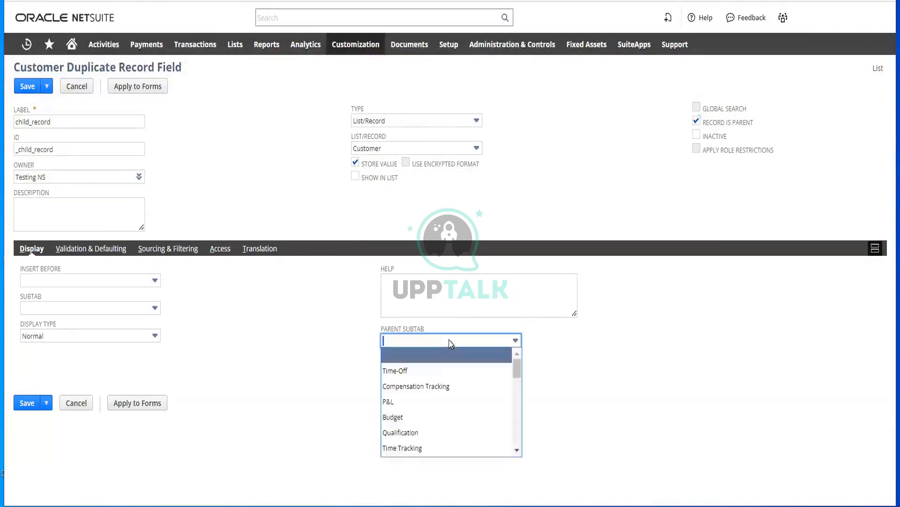
pyautogui.click(517, 450)
pyautogui.click(516, 451)
pyautogui.click(517, 451)
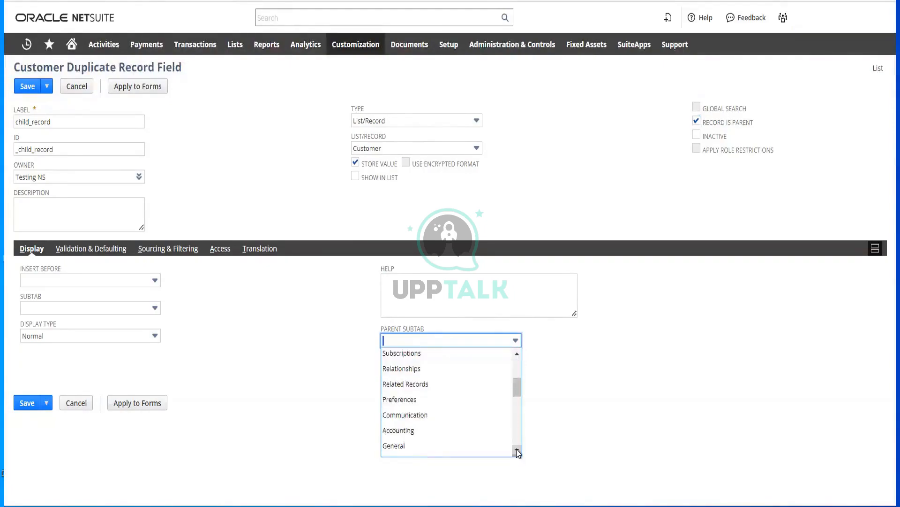
pyautogui.click(517, 451)
pyautogui.click(517, 451)
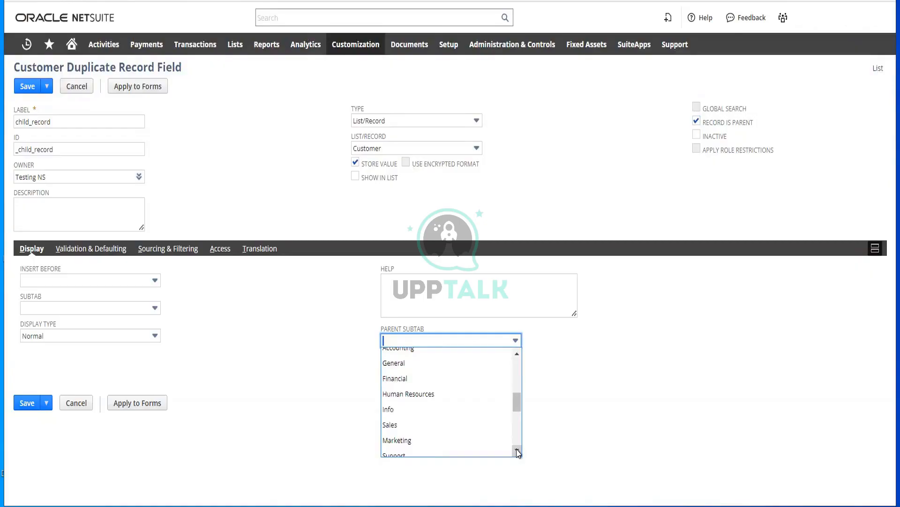
pyautogui.click(517, 451)
pyautogui.click(517, 451)
pyautogui.click(517, 451)
pyautogui.click(517, 451)
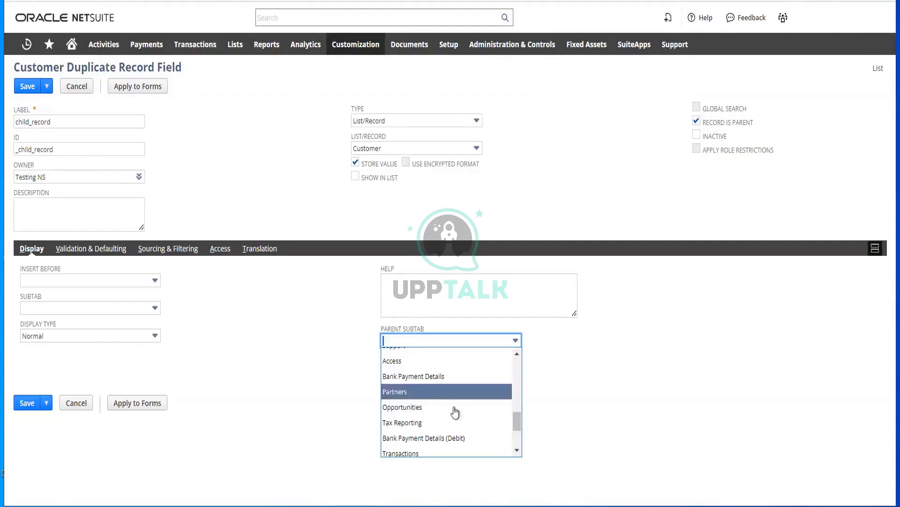
pyautogui.scroll(-2, 457, 395)
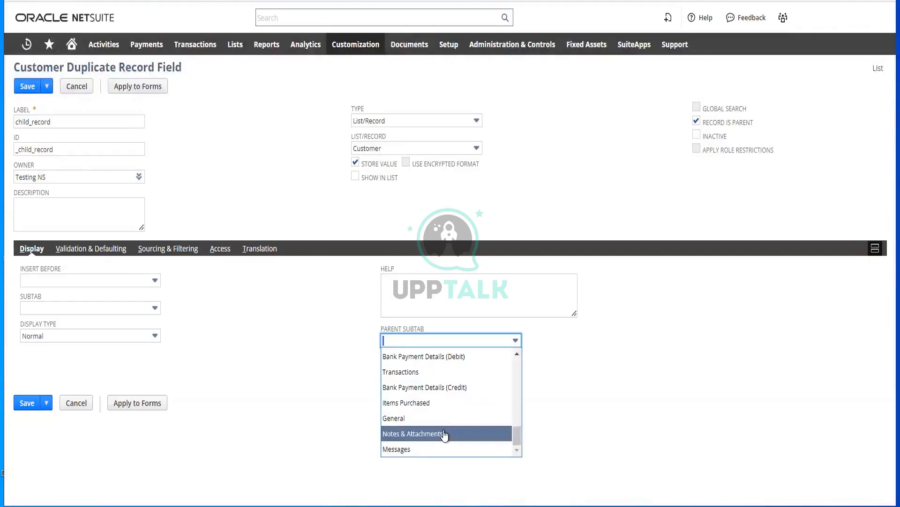
pyautogui.click(657, 368)
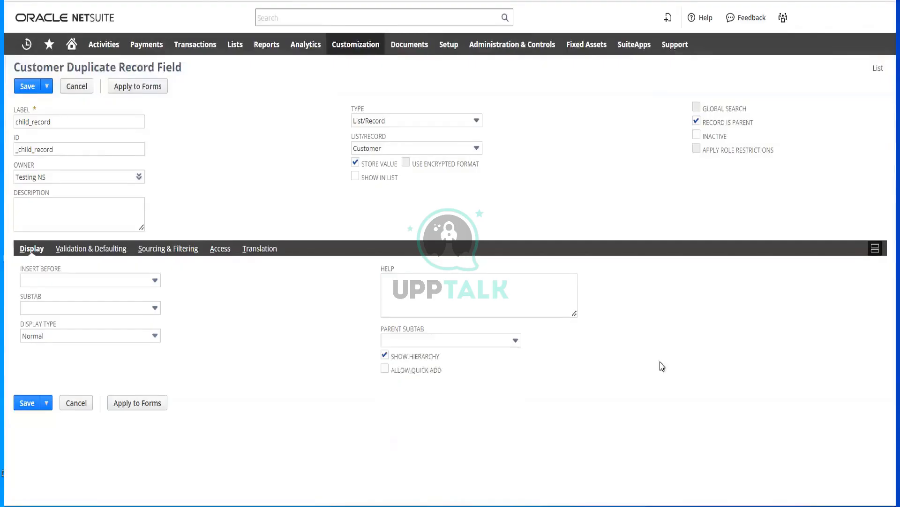
# Step: Save the child_record field and review the parent records of the Customer Duplicate Record type
pyautogui.click(40, 91)
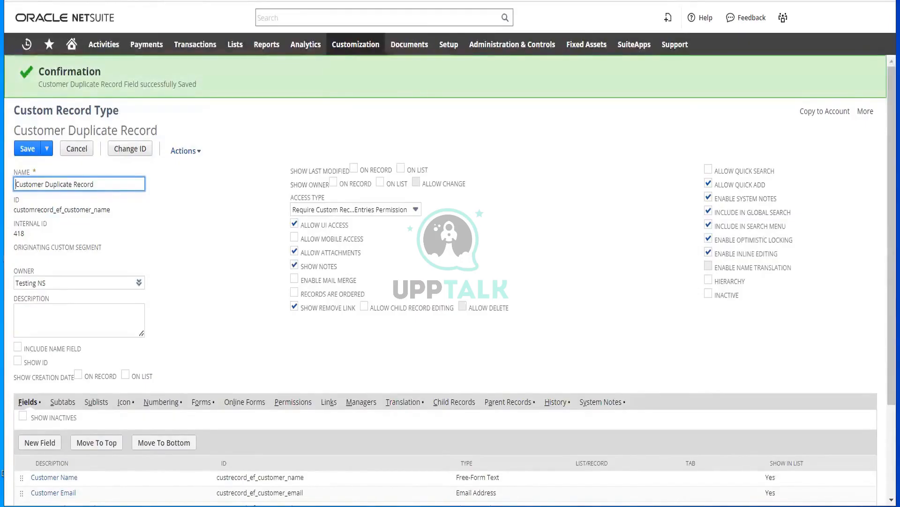
pyautogui.click(530, 150)
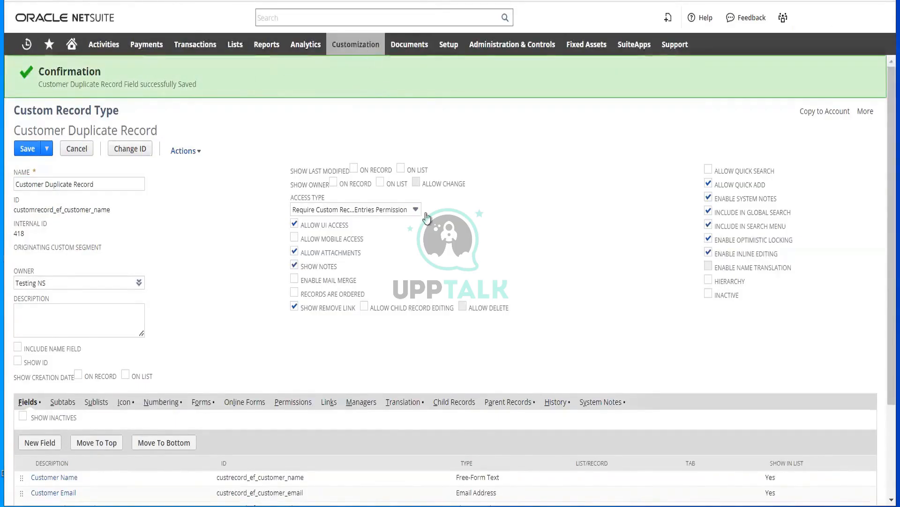
pyautogui.moveTo(368, 44)
pyautogui.scroll(-3, 515, 295)
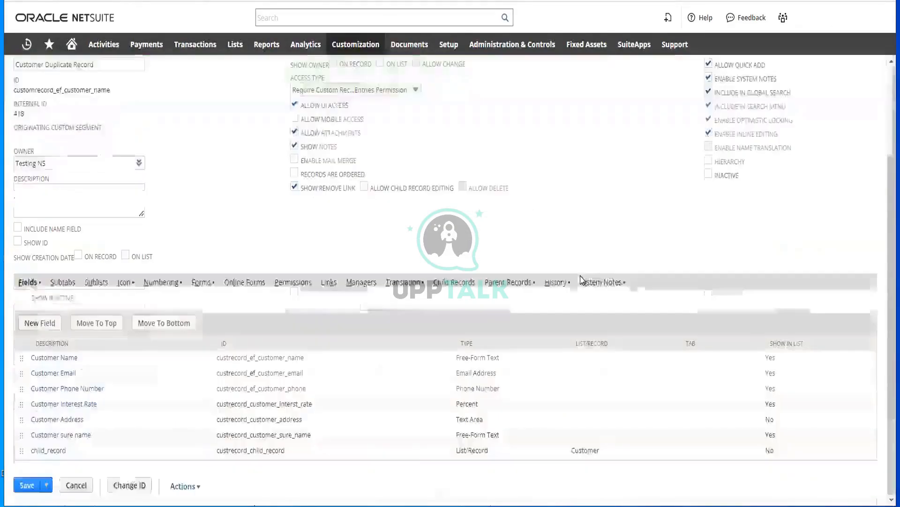
pyautogui.click(510, 282)
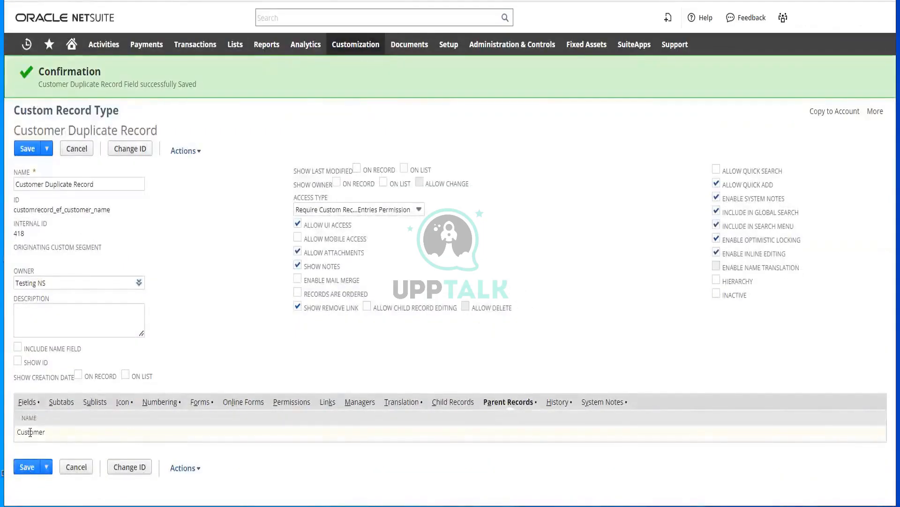
pyautogui.doubleClick(31, 432)
pyautogui.click(253, 331)
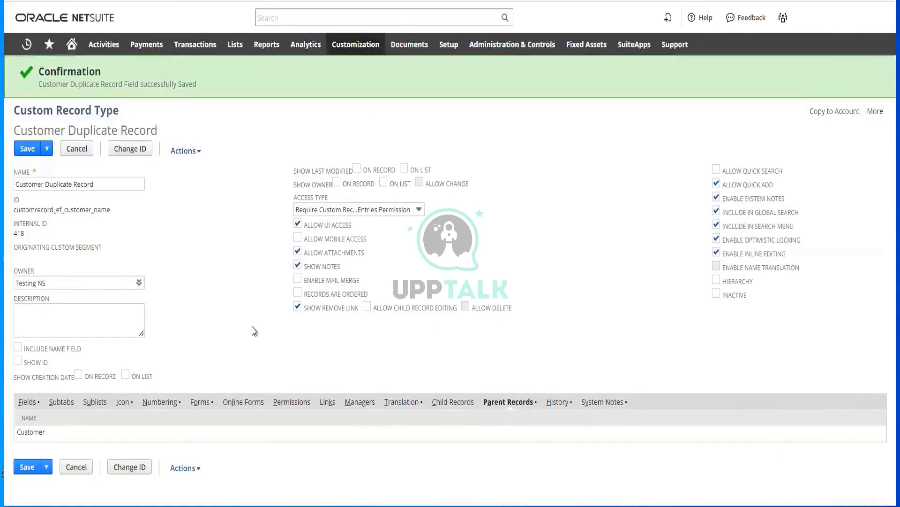
# Step: Enable Allow Child Record Editing on the Customer Duplicate Record type and save the record type
pyautogui.doubleClick(41, 432)
pyautogui.click(253, 292)
pyautogui.click(366, 306)
pyautogui.click(27, 148)
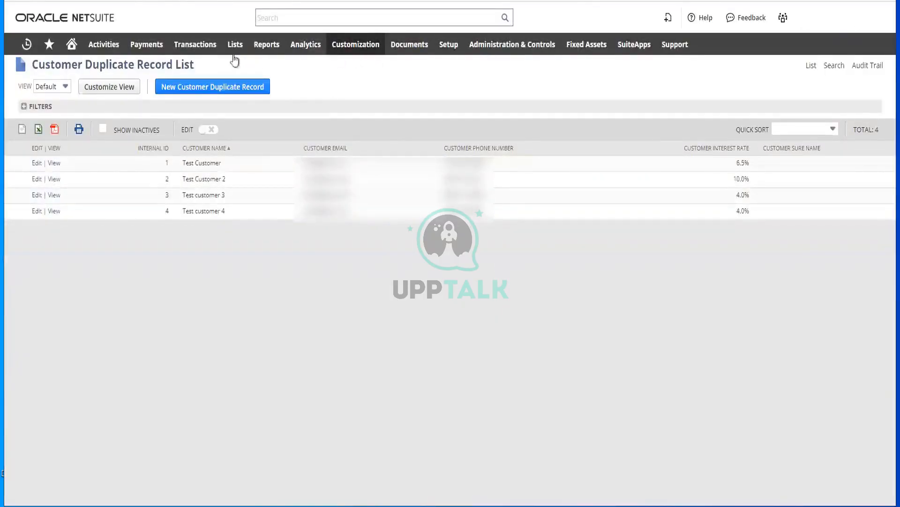
# Step: Open the Customers list in a new browser tab and view the Nothing Bundt Cakes customer record
pyautogui.moveTo(236, 52)
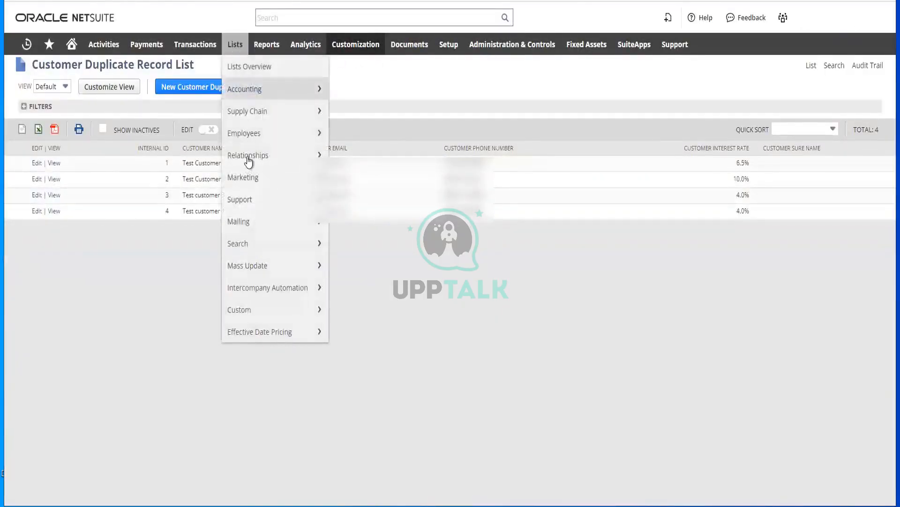
pyautogui.moveTo(248, 161)
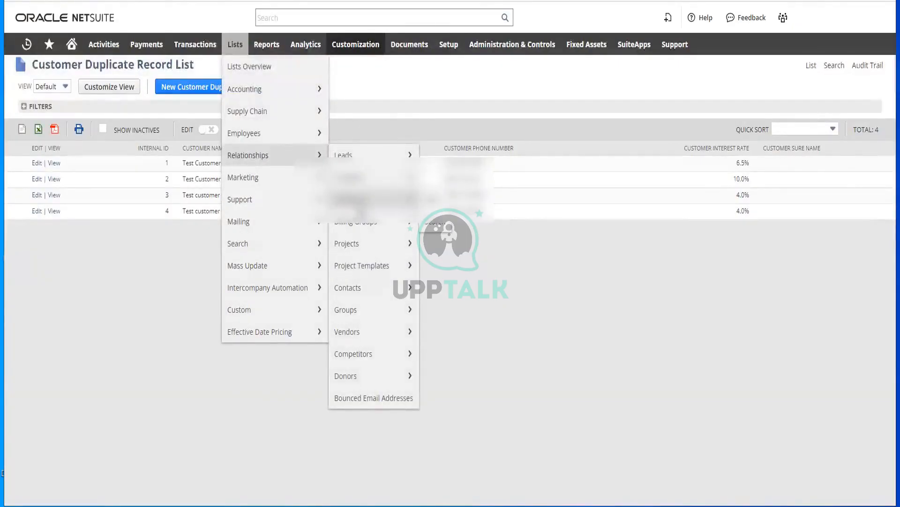
pyautogui.rightClick(357, 215)
pyautogui.click(375, 221)
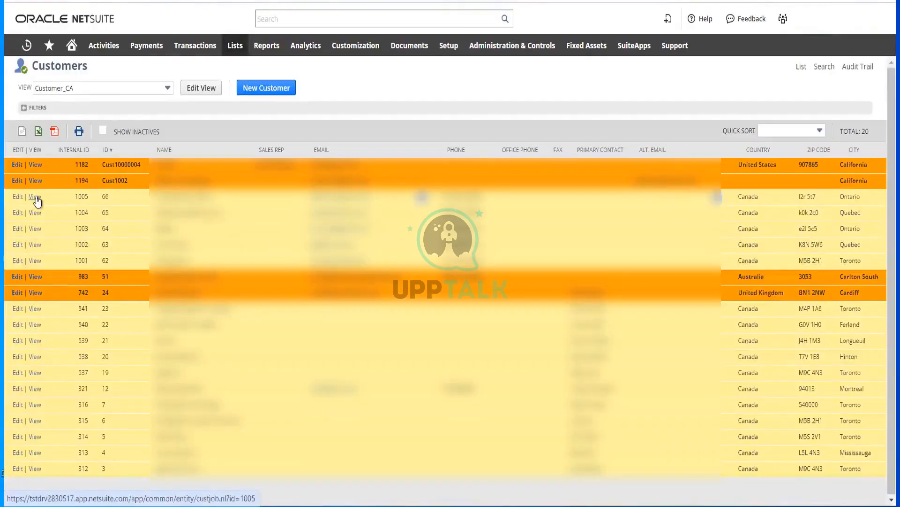
pyautogui.click(37, 198)
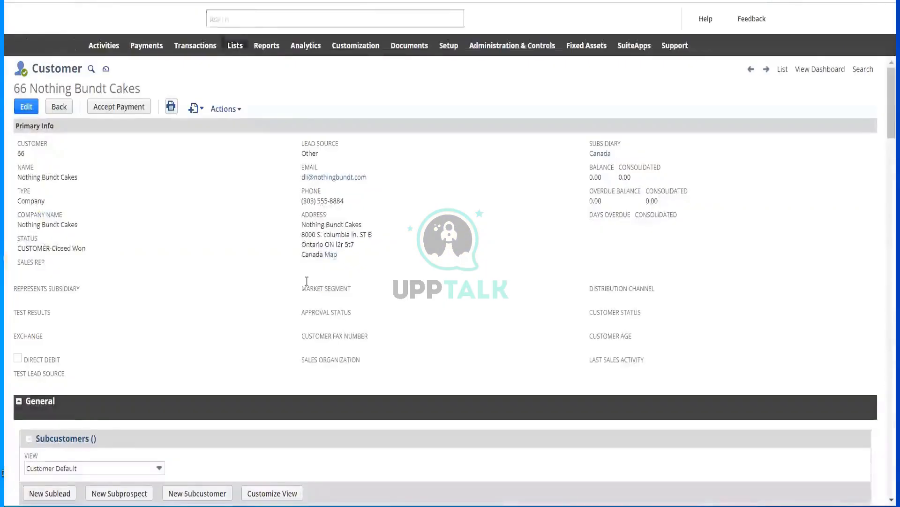
# Step: Collapse all the customer record's sections, expand only Custom, and start a new Customer Duplicate Record from its sublist
pyautogui.scroll(-4, 249, 282)
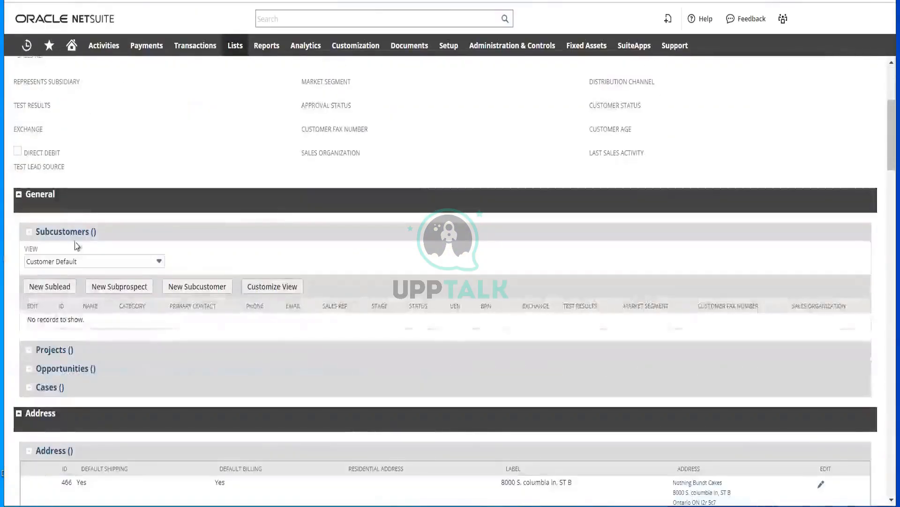
pyautogui.moveTo(21, 204)
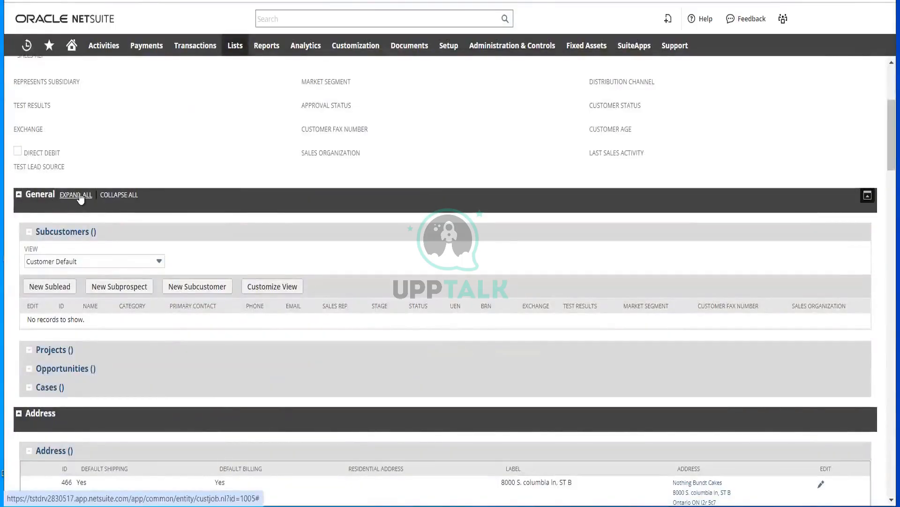
pyautogui.click(120, 195)
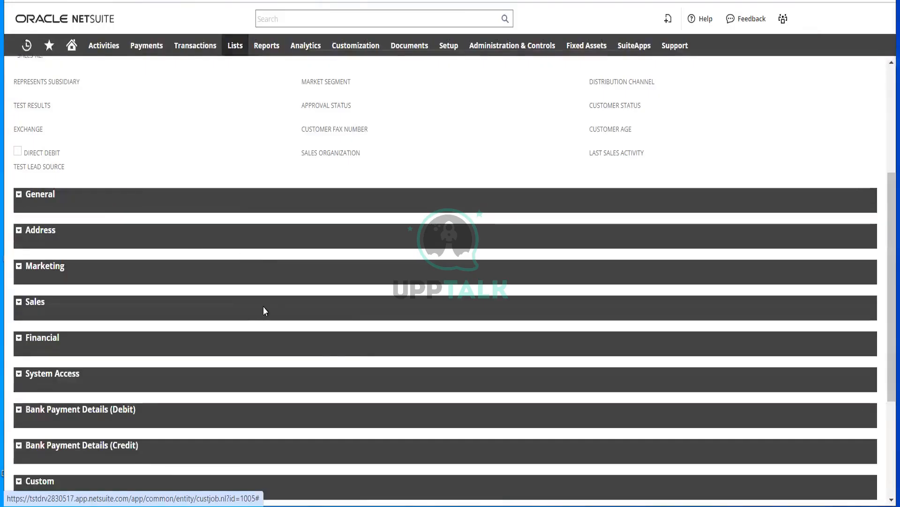
pyautogui.scroll(-4, 887, 467)
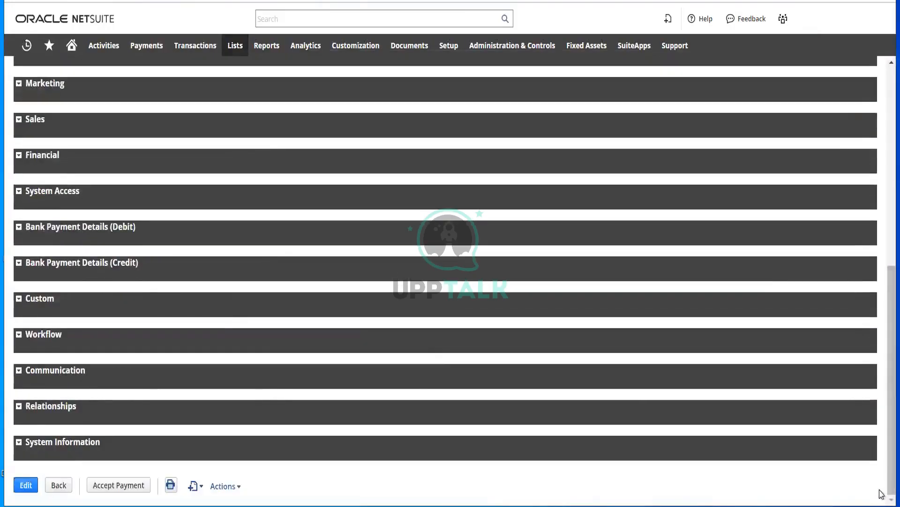
pyautogui.moveTo(54, 409)
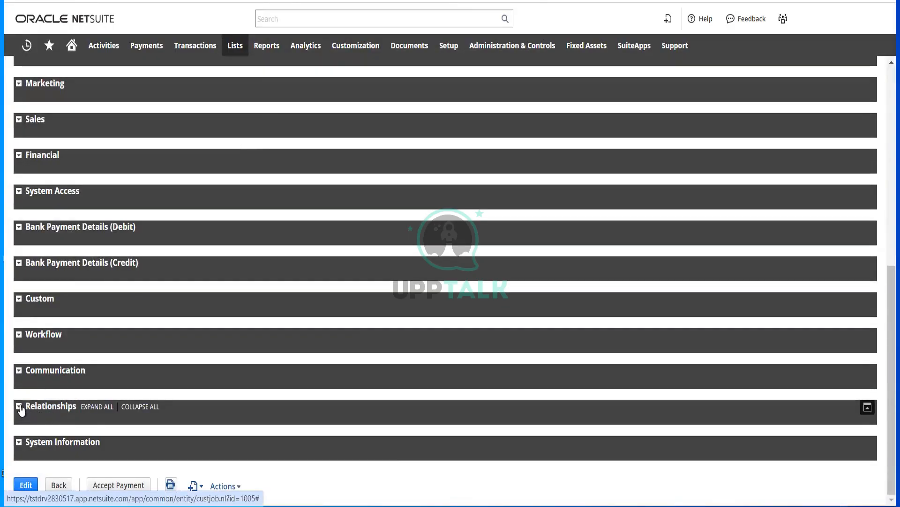
pyautogui.click(19, 300)
pyautogui.scroll(-2, 368, 350)
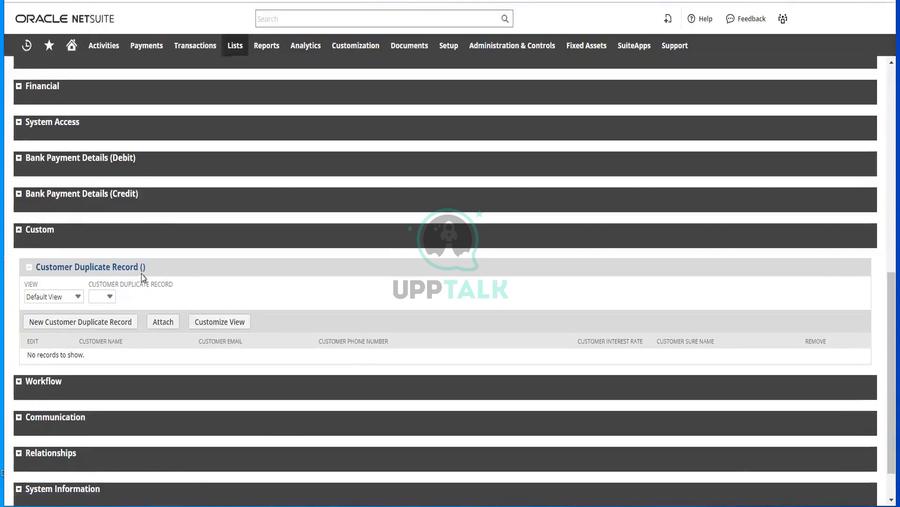
pyautogui.click(107, 323)
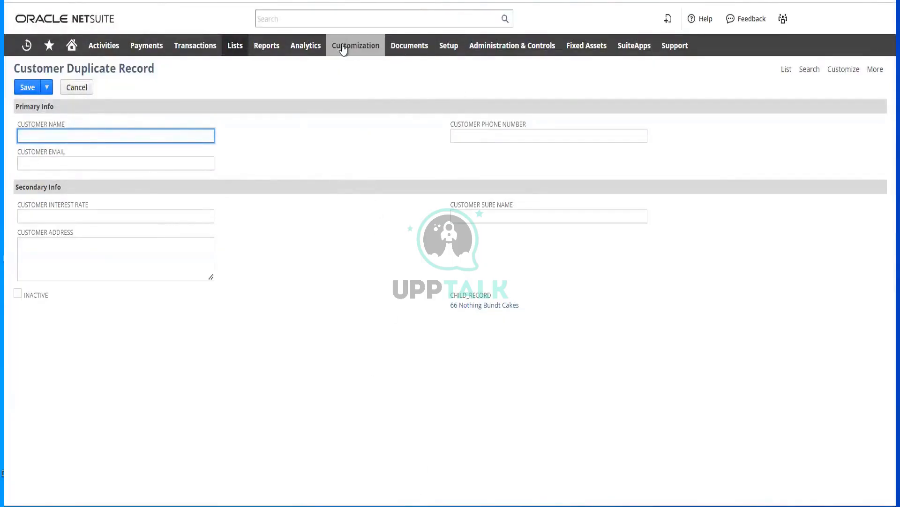
# Step: Open the Record Types list and review the Customer Duplicate Record type's settings
pyautogui.moveTo(342, 44)
pyautogui.moveTo(353, 96)
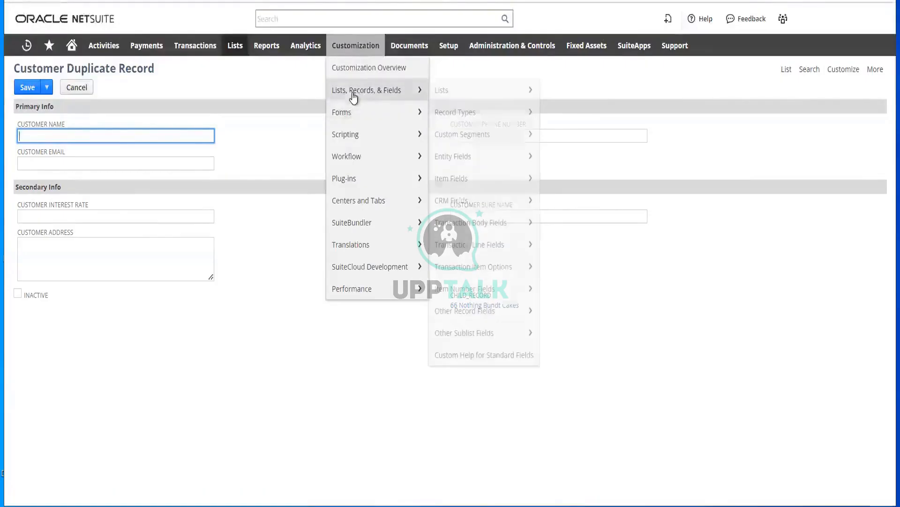
pyautogui.rightClick(462, 120)
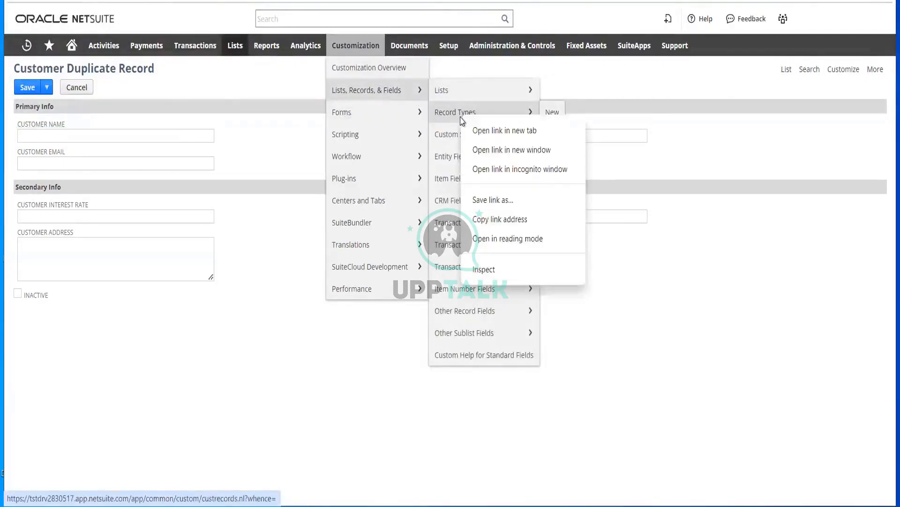
pyautogui.press('Escape')
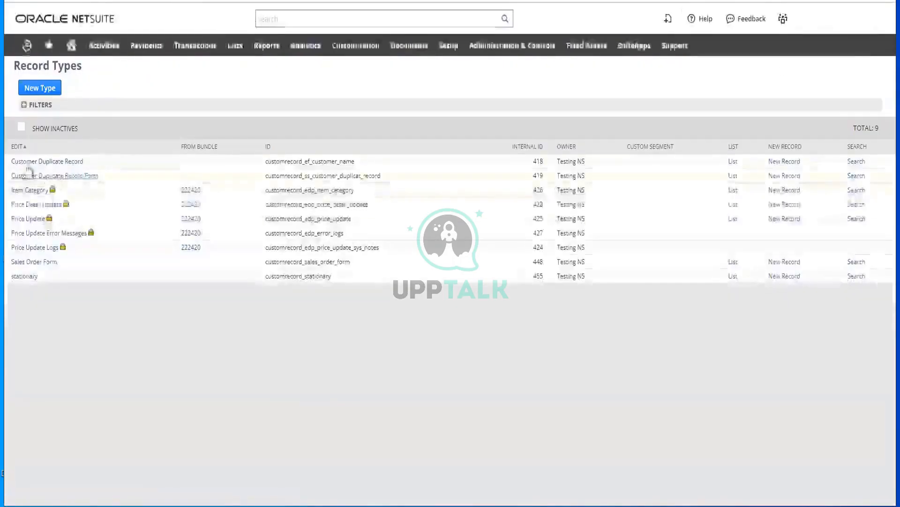
pyautogui.click(63, 165)
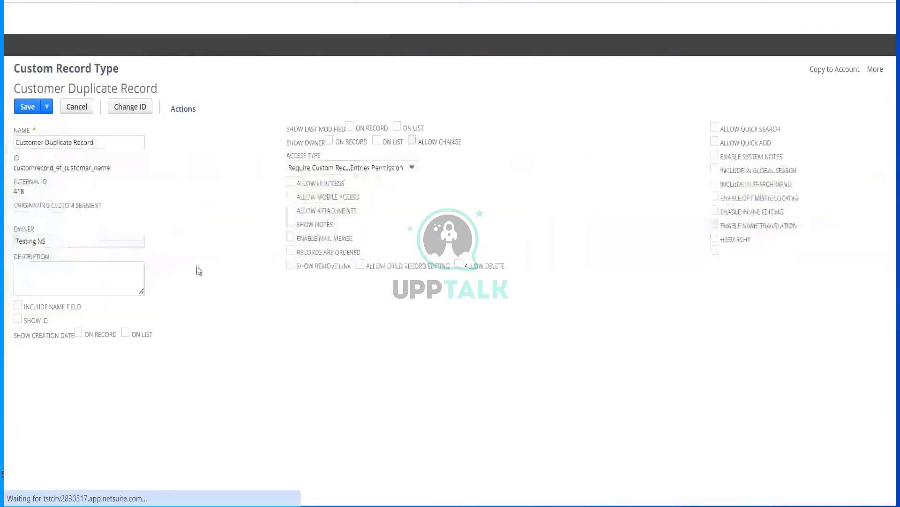
pyautogui.scroll(-2, 222, 262)
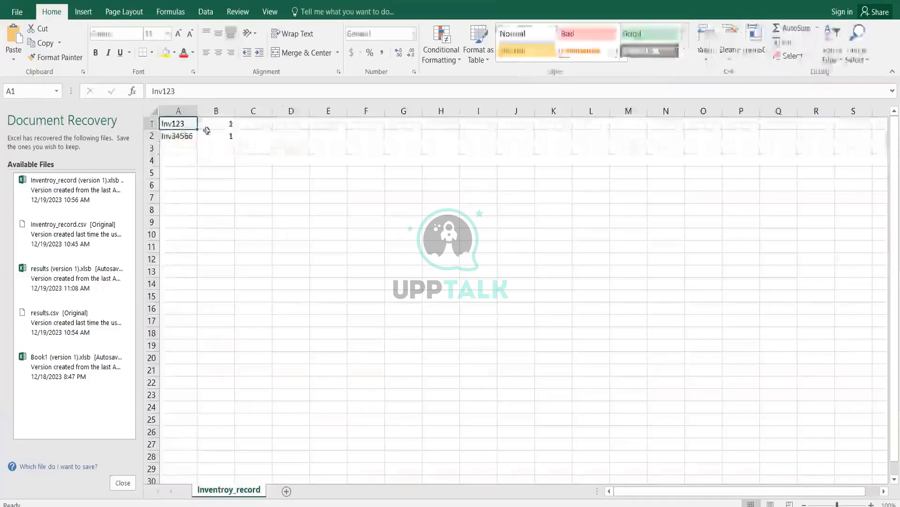
# Step: Switch to Excel, replace the content of cell A1 in the Inventroy_record sheet with "name" and clear cell B1
pyautogui.click(123, 482)
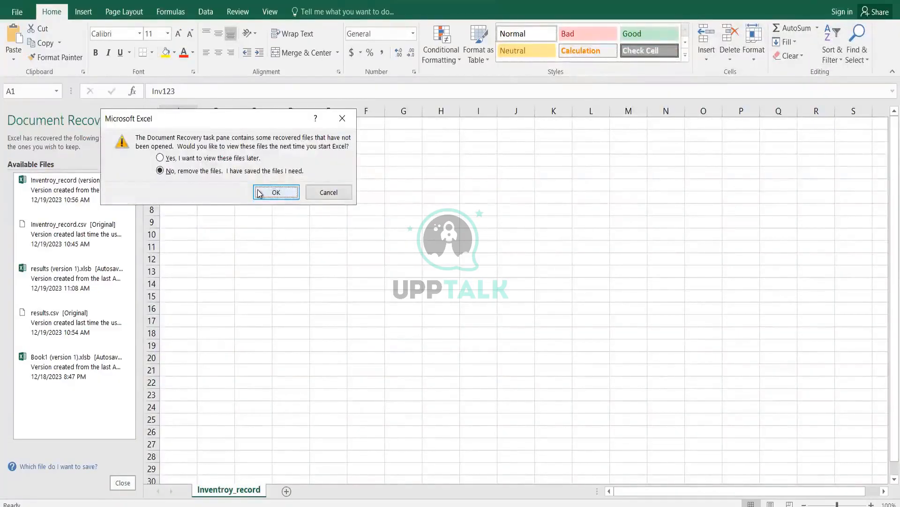
pyautogui.click(335, 120)
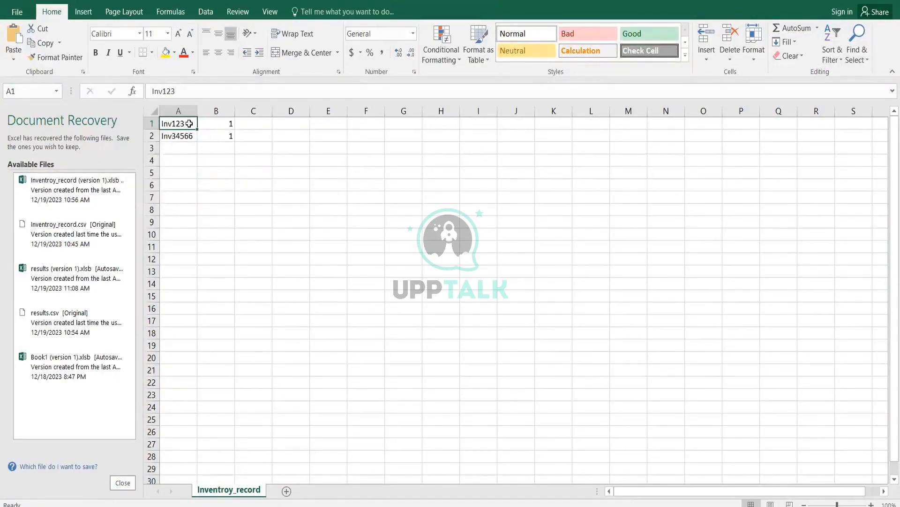
pyautogui.press('BackSpace')
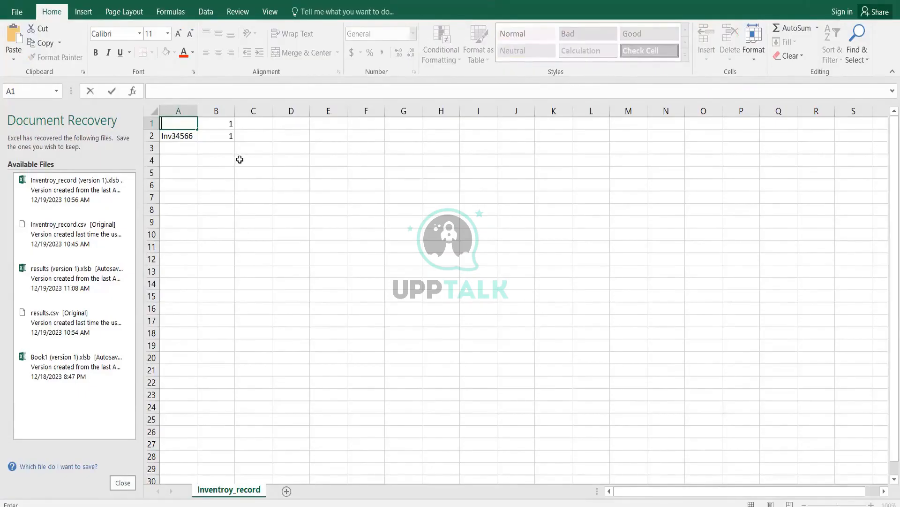
pyautogui.write('name')
pyautogui.doubleClick(218, 124)
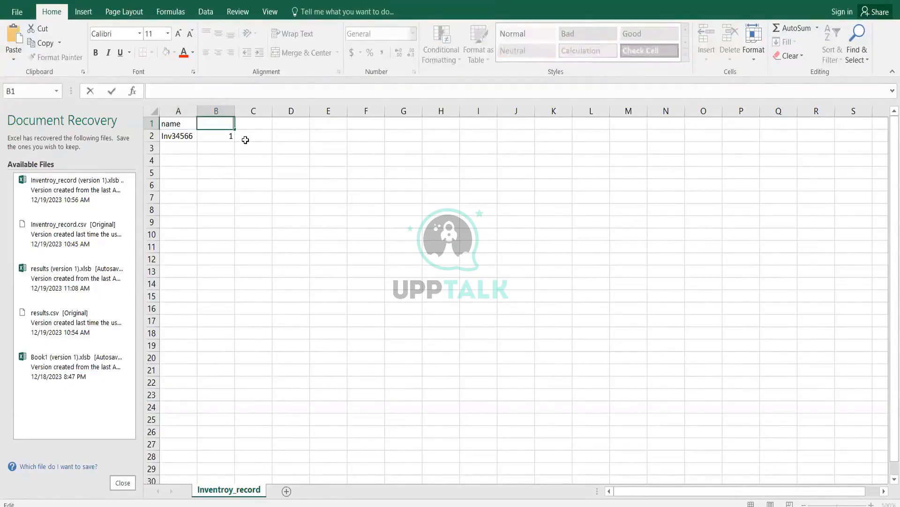
# Step: Clear the old entries in cells A2 and B2 of the Inventroy_record sheet
pyautogui.doubleClick(182, 136)
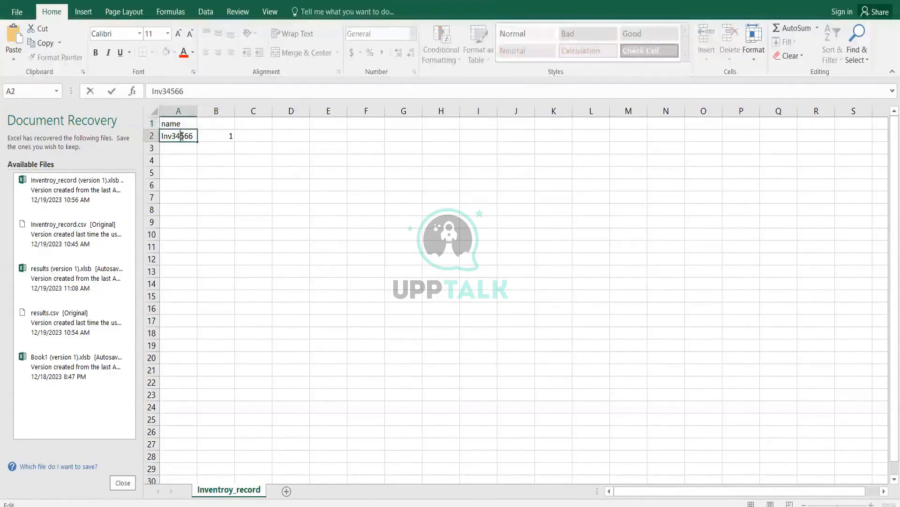
pyautogui.press('BackSpace')
pyautogui.press('BackSpace')
pyautogui.press('BackSpace')
pyautogui.press('BackSpace')
pyautogui.press('BackSpace')
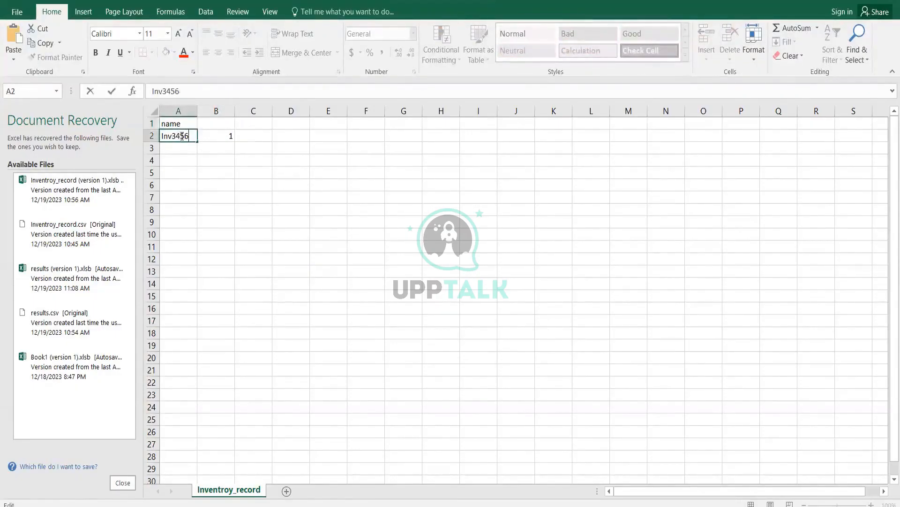
pyautogui.click(227, 135)
pyautogui.press('BackSpace')
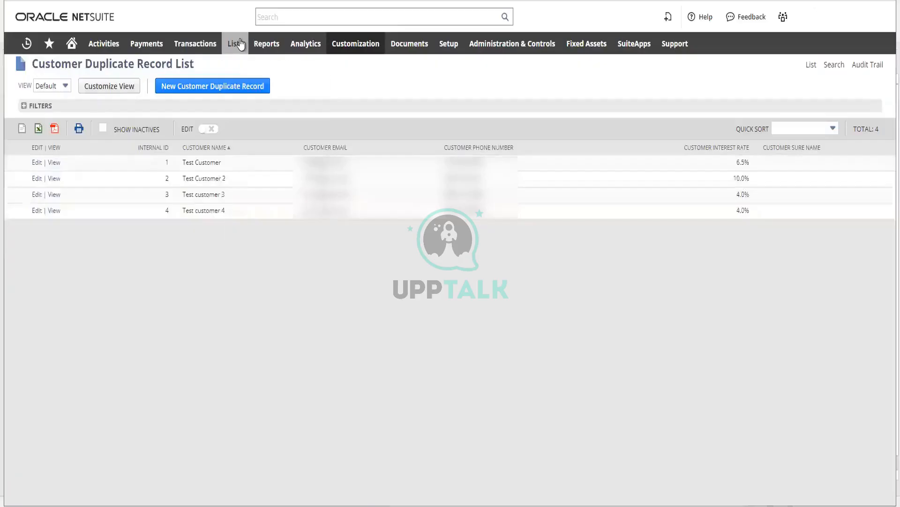
# Step: Switch to NetSuite, start a new customer record of type Individual and look through the form's required fields
pyautogui.moveTo(235, 43)
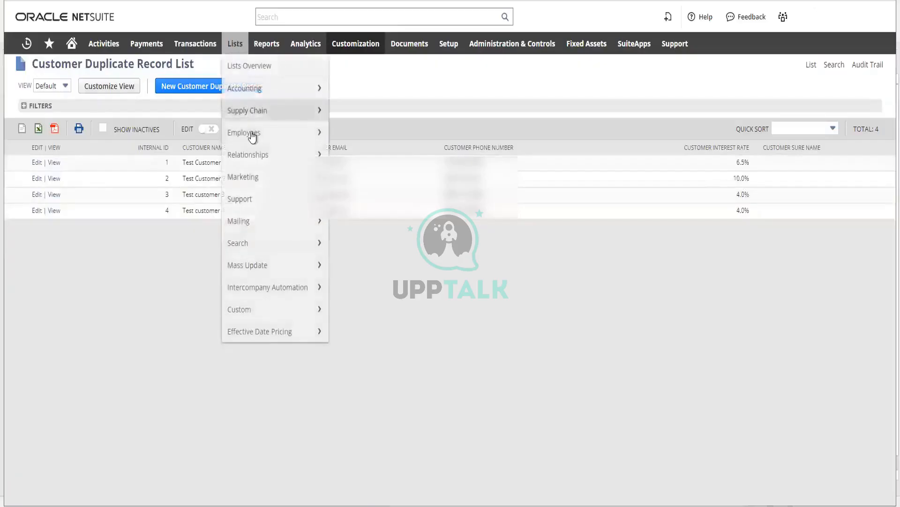
pyautogui.moveTo(262, 159)
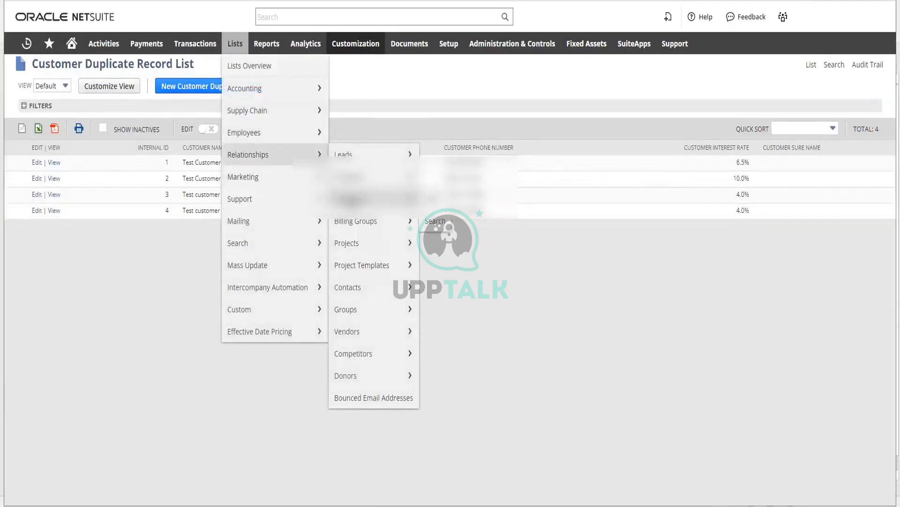
pyautogui.click(351, 198)
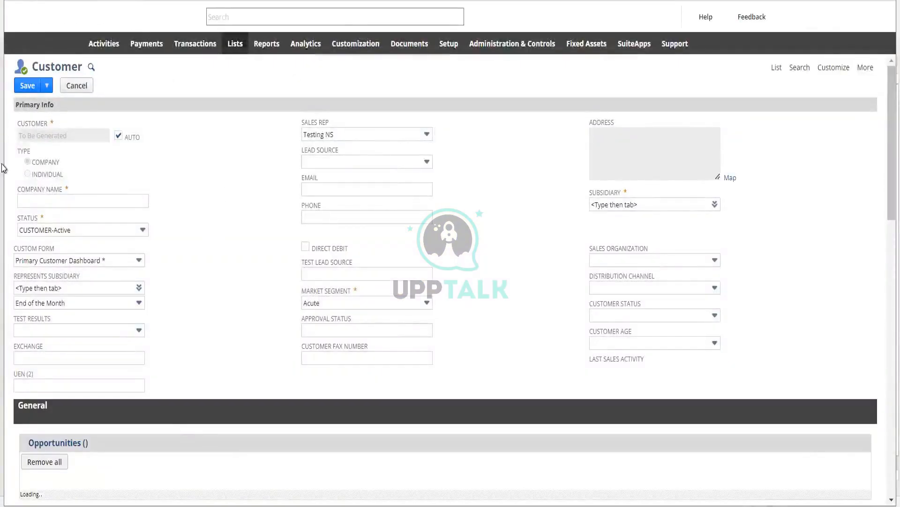
pyautogui.click(27, 174)
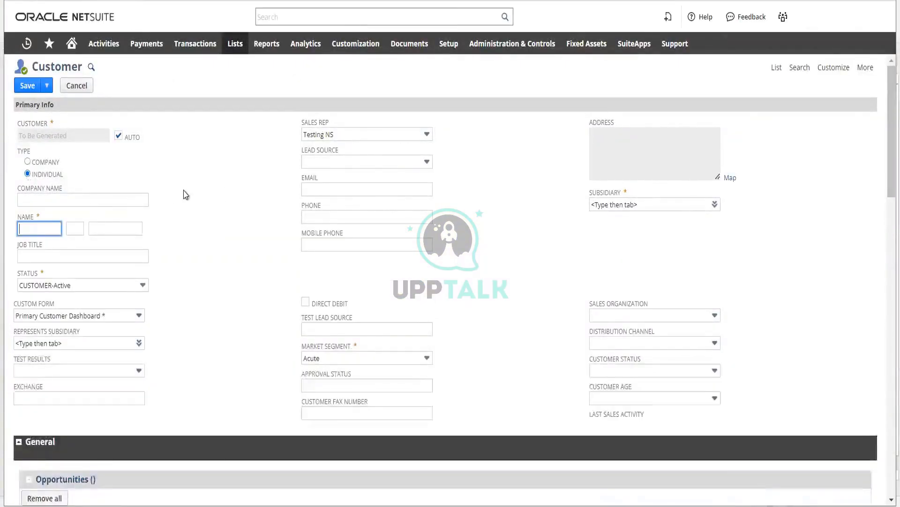
pyautogui.scroll(-1, 191, 196)
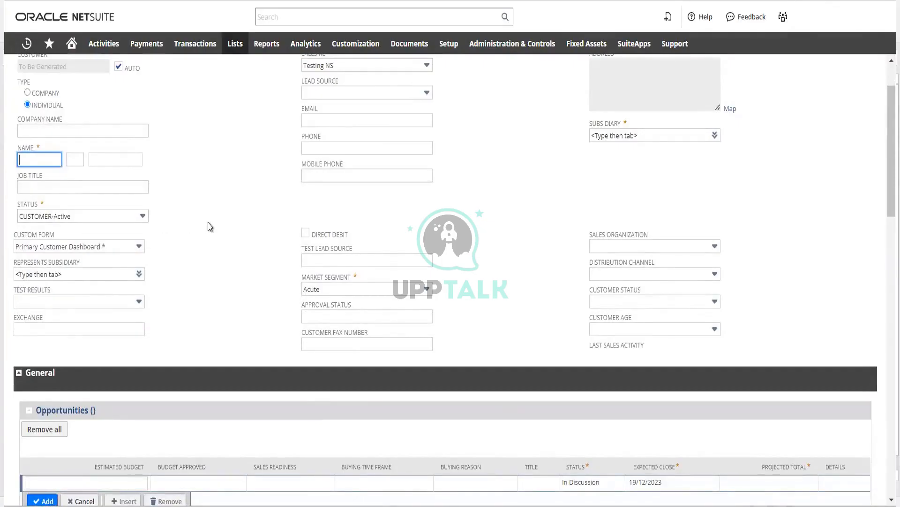
pyautogui.scroll(1, 220, 225)
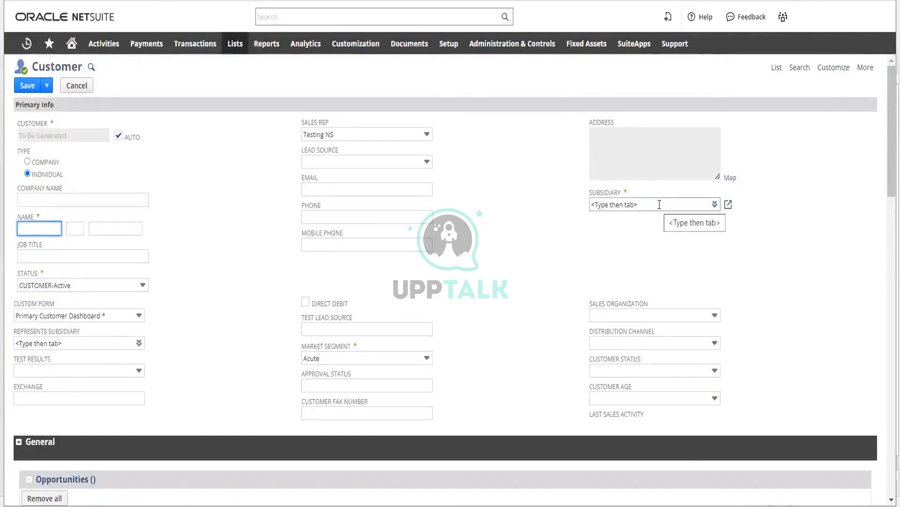
pyautogui.scroll(-2, 660, 204)
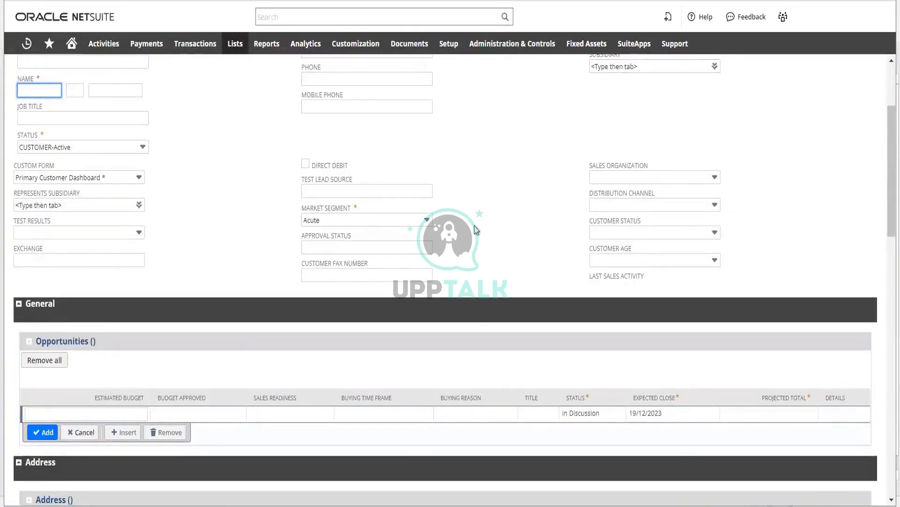
pyautogui.scroll(-1, 475, 229)
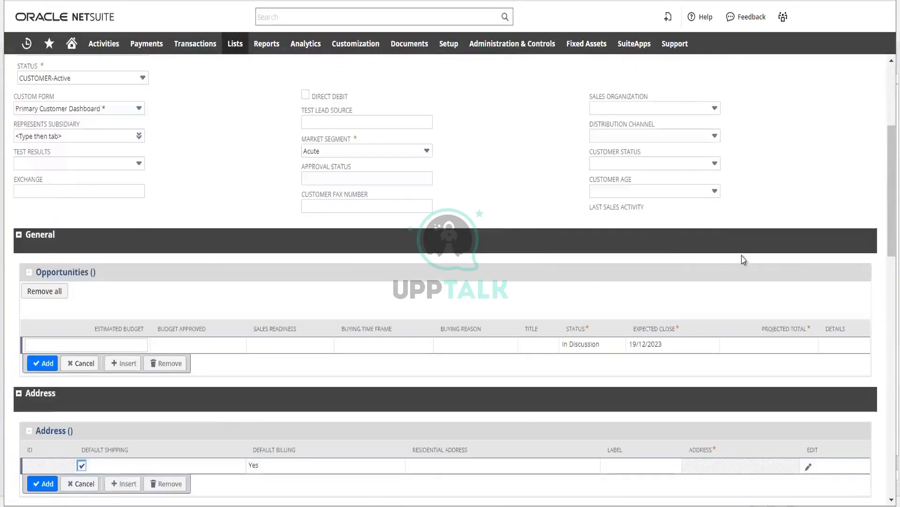
# Step: Switch the new customer form to the tabbed layout, discarding unsaved changes, and set its type to Individual
pyautogui.click(867, 238)
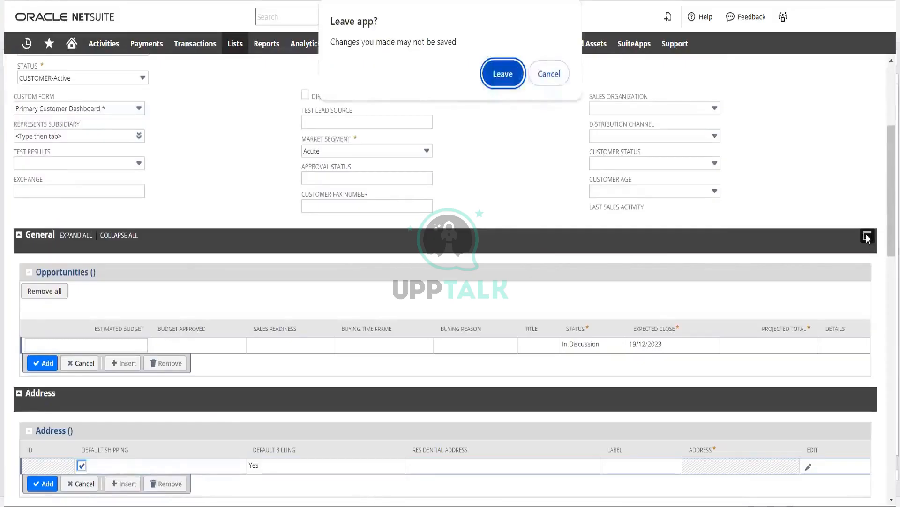
pyautogui.click(503, 73)
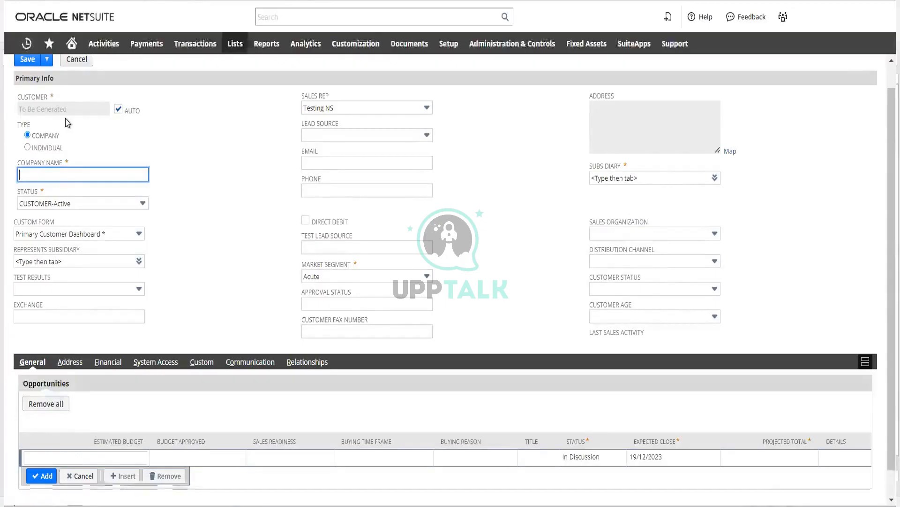
pyautogui.click(28, 148)
pyautogui.scroll(-2, 225, 251)
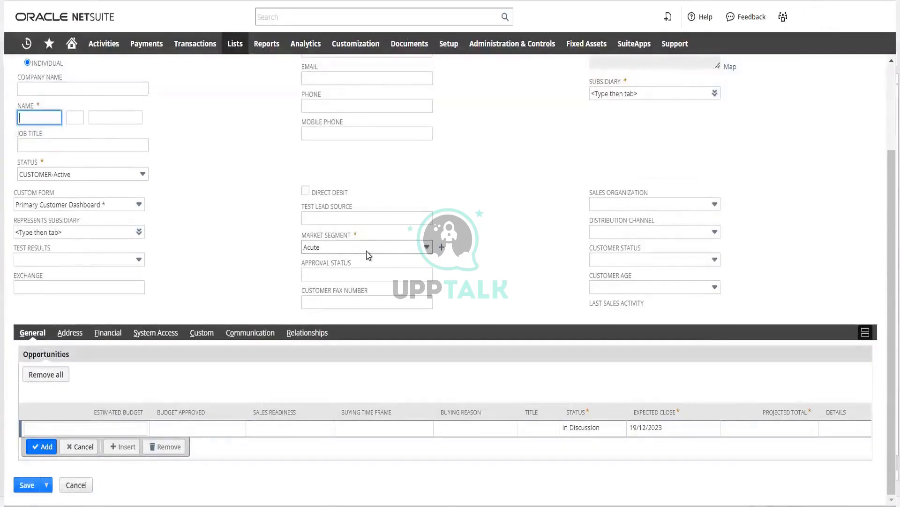
# Step: Examine the new customer form's required fields, including those on the General, Address, Financial, System Access, Custom and Relationships subtabs
pyautogui.scroll(3, 623, 169)
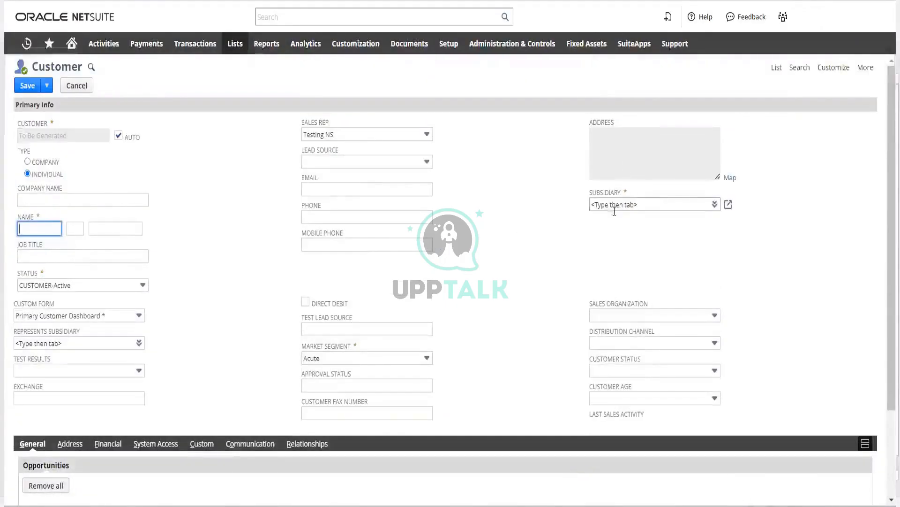
pyautogui.scroll(-3, 510, 217)
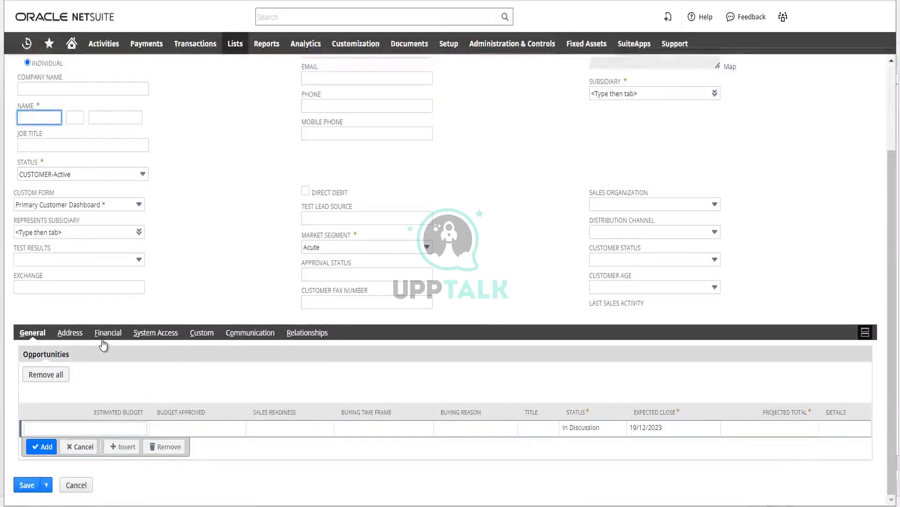
pyautogui.click(70, 337)
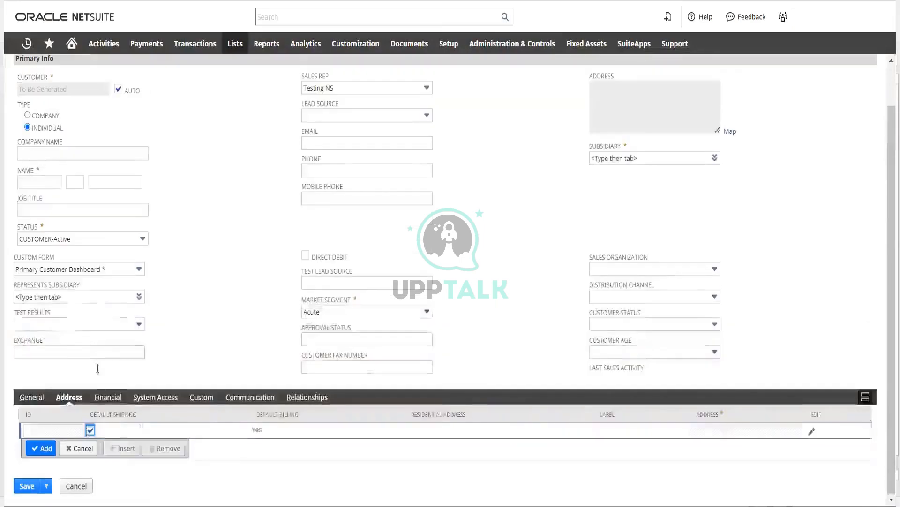
pyautogui.click(105, 399)
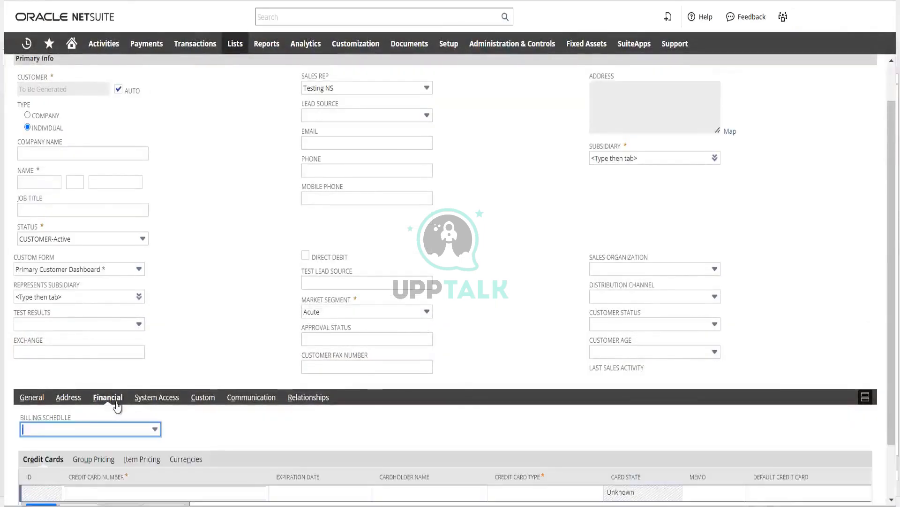
pyautogui.click(162, 399)
pyautogui.scroll(-2, 199, 361)
pyautogui.click(206, 345)
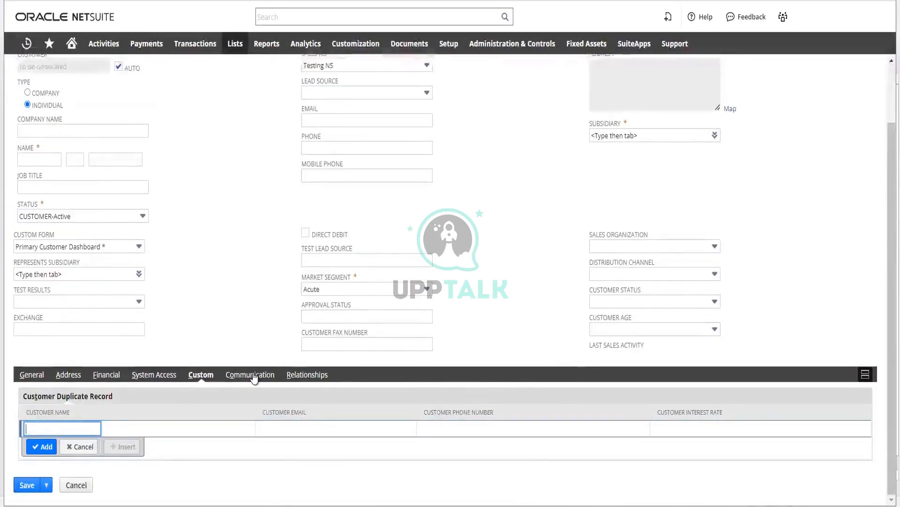
pyautogui.click(31, 374)
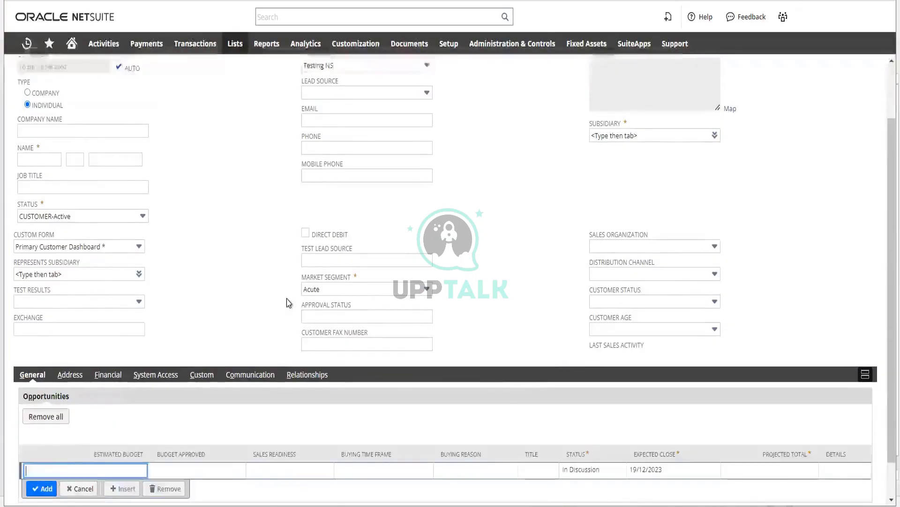
pyautogui.scroll(-1, 289, 303)
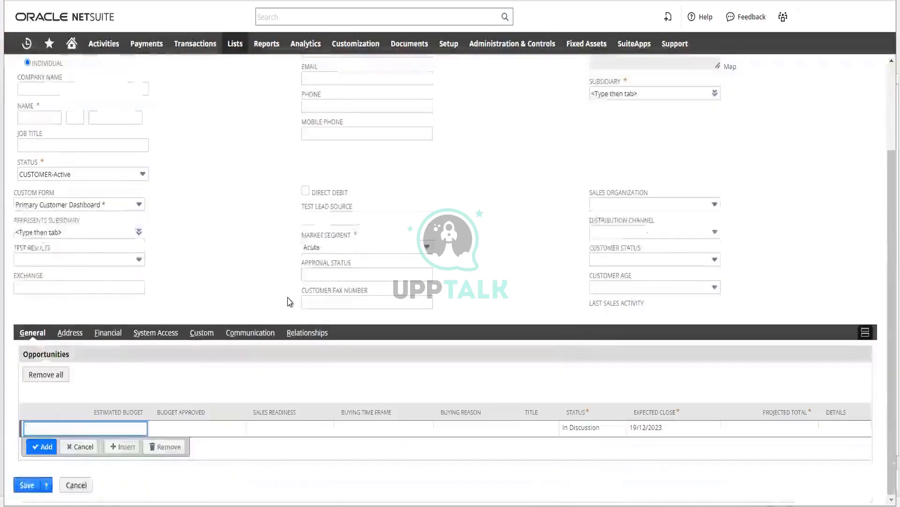
pyautogui.click(67, 334)
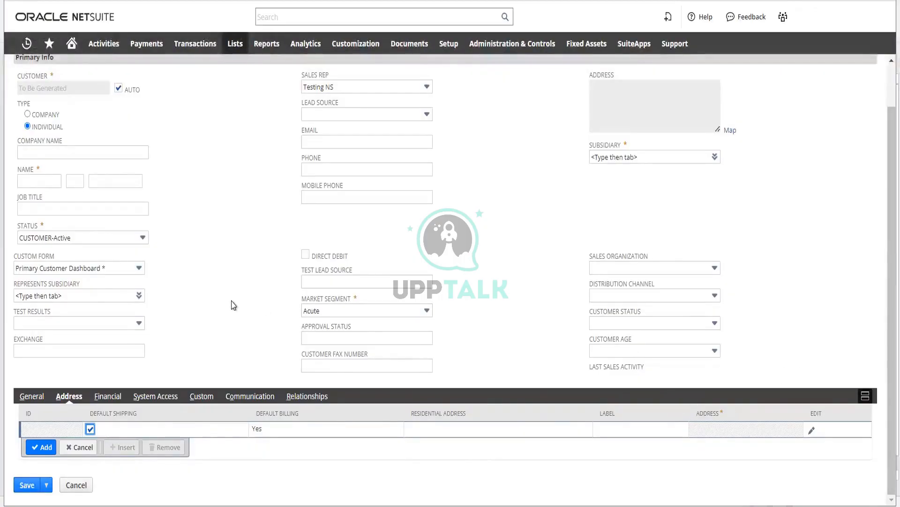
pyautogui.click(317, 402)
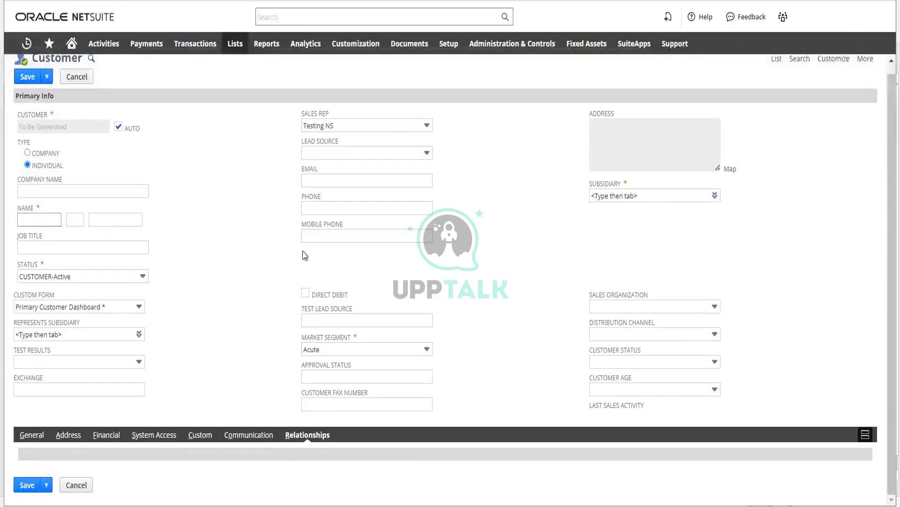
pyautogui.click(31, 435)
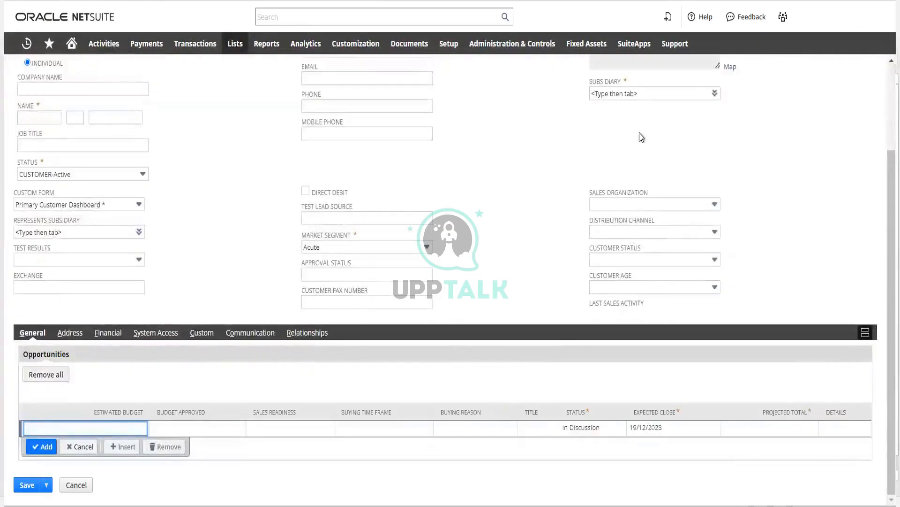
# Step: Try to open the Parent Company option of the Subsidiary field in a new browser tab
pyautogui.click(715, 93)
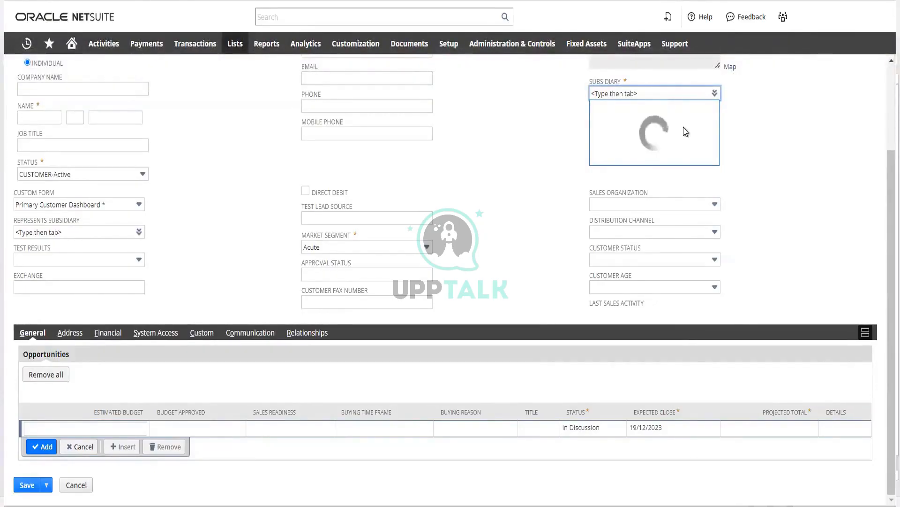
pyautogui.scroll(3, 176, 153)
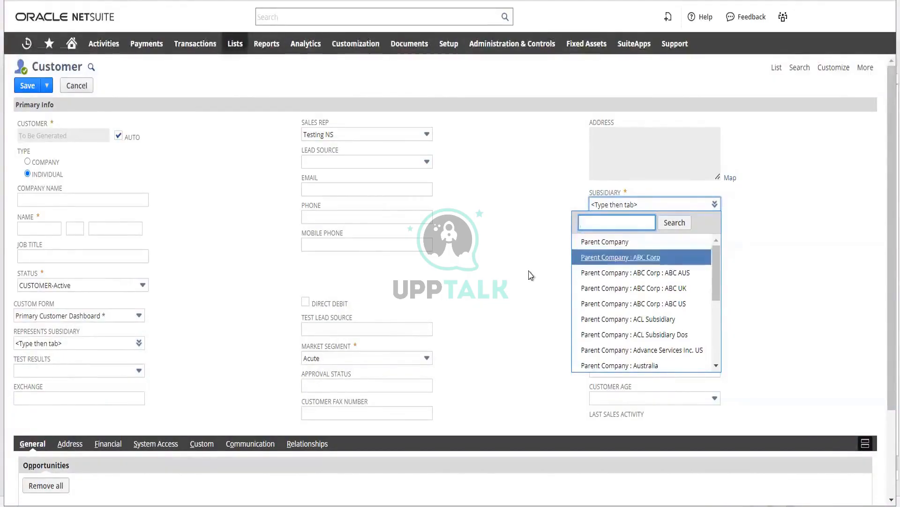
pyautogui.rightClick(610, 248)
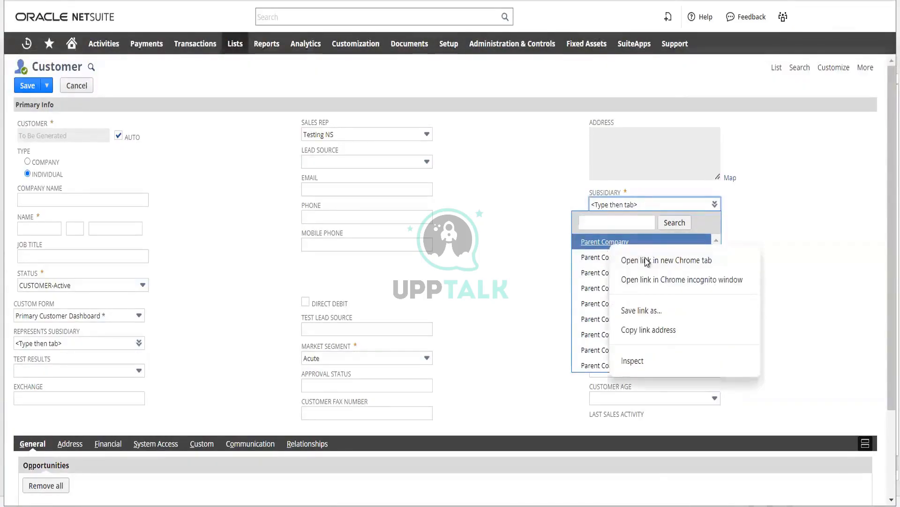
pyautogui.click(648, 261)
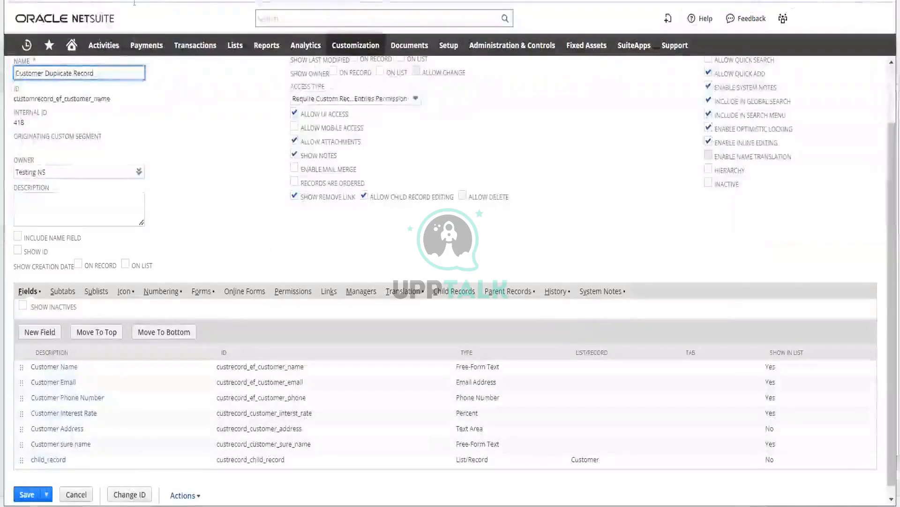
# Step: Leave the custom record type page and start another new customer record from the customer list, with type Individual
pyautogui.hotkey('alt', 'Left')
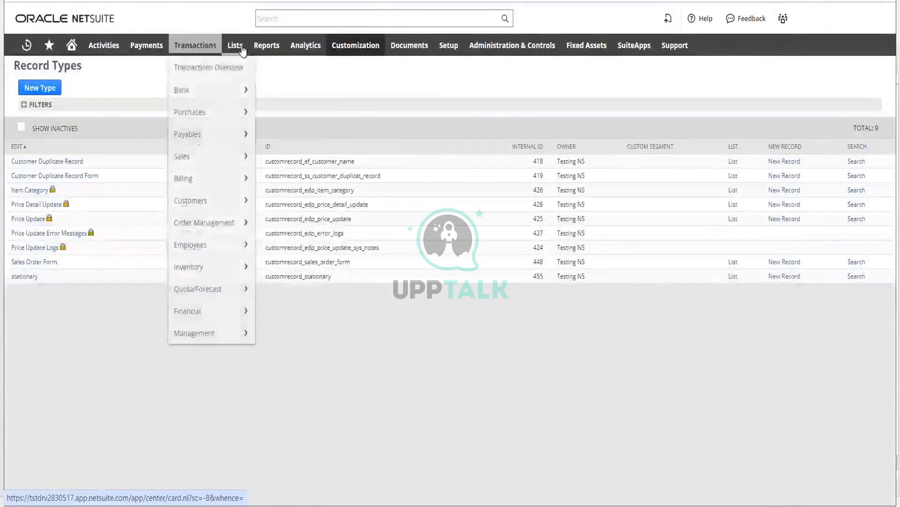
pyautogui.moveTo(236, 51)
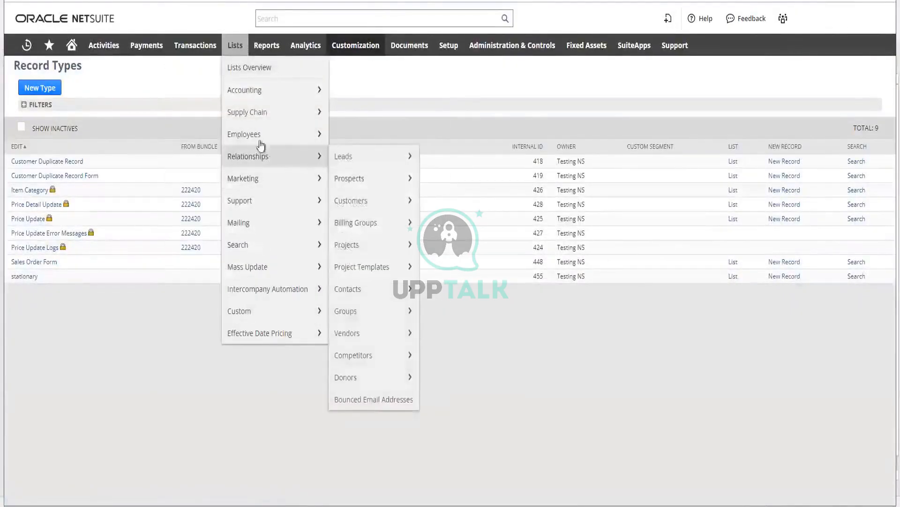
pyautogui.moveTo(250, 156)
pyautogui.click(363, 204)
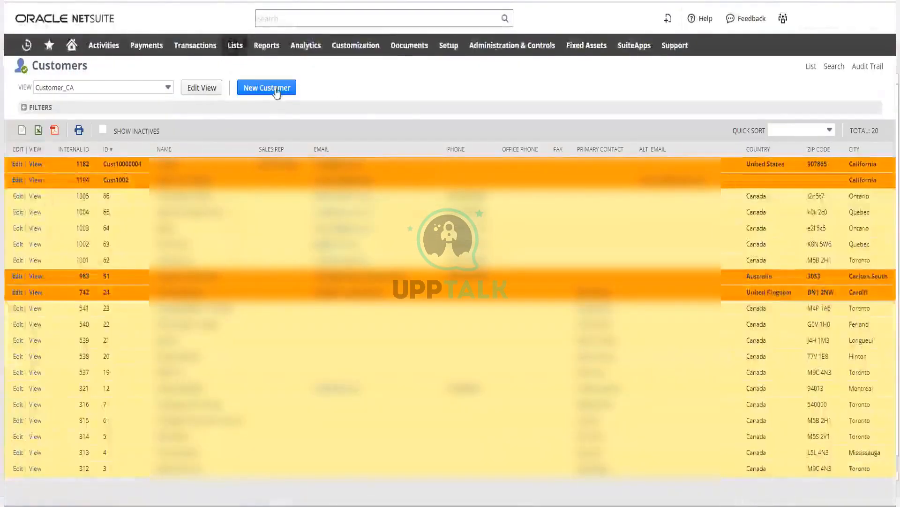
pyautogui.click(267, 88)
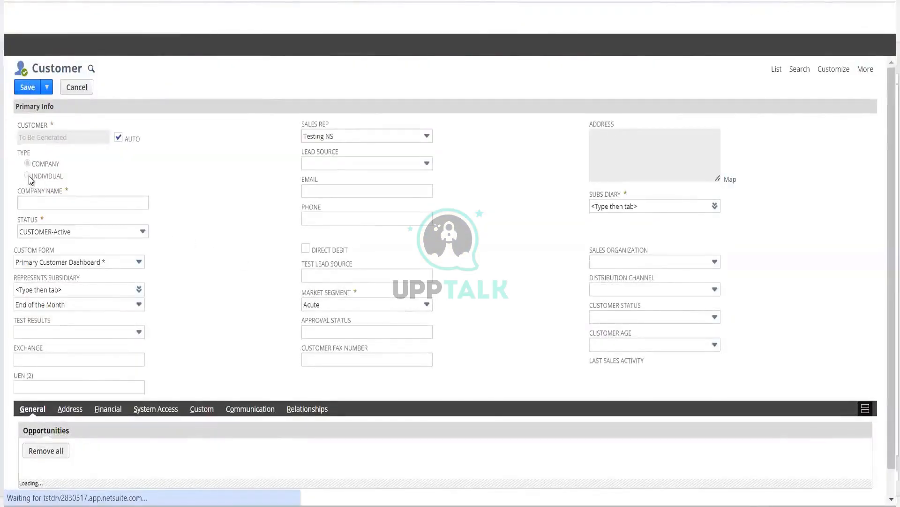
pyautogui.click(45, 177)
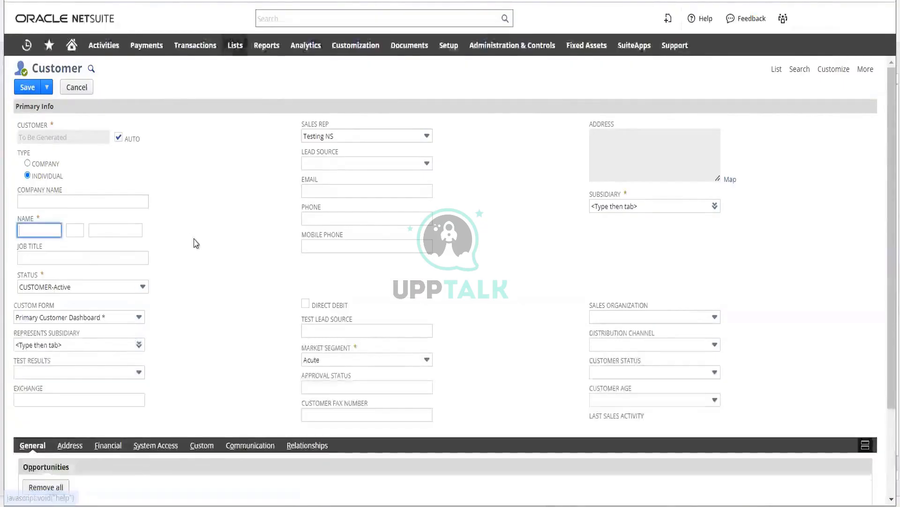
# Step: Look through the available subsidiaries and set the new customer's Subsidiary to Parent Company
pyautogui.scroll(-2, 195, 241)
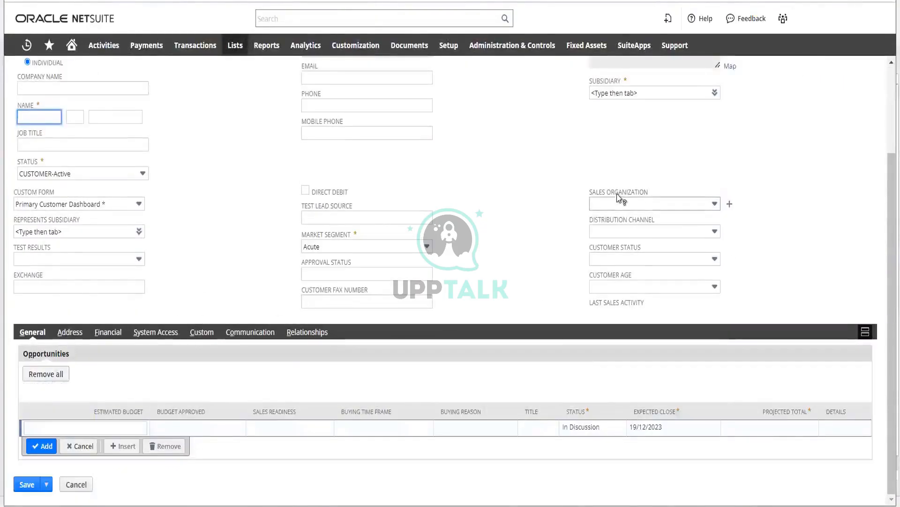
pyautogui.scroll(2, 656, 197)
pyautogui.click(694, 206)
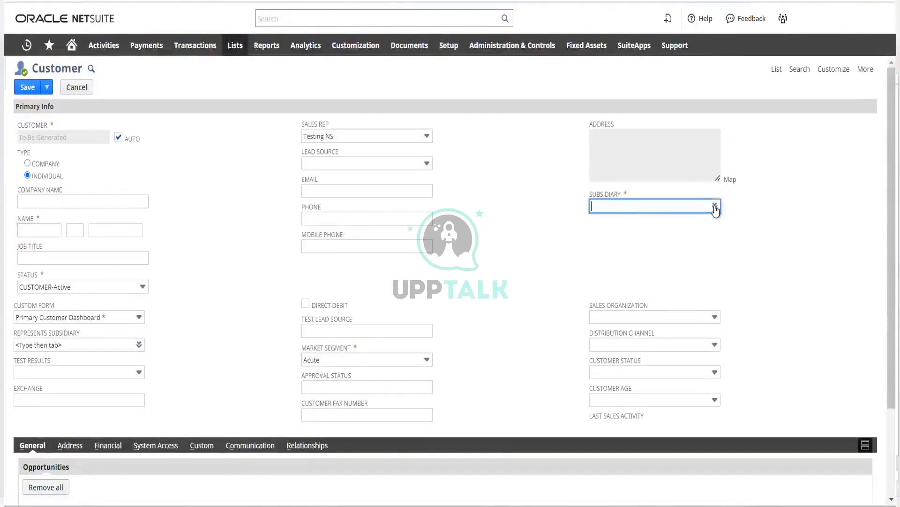
pyautogui.click(703, 221)
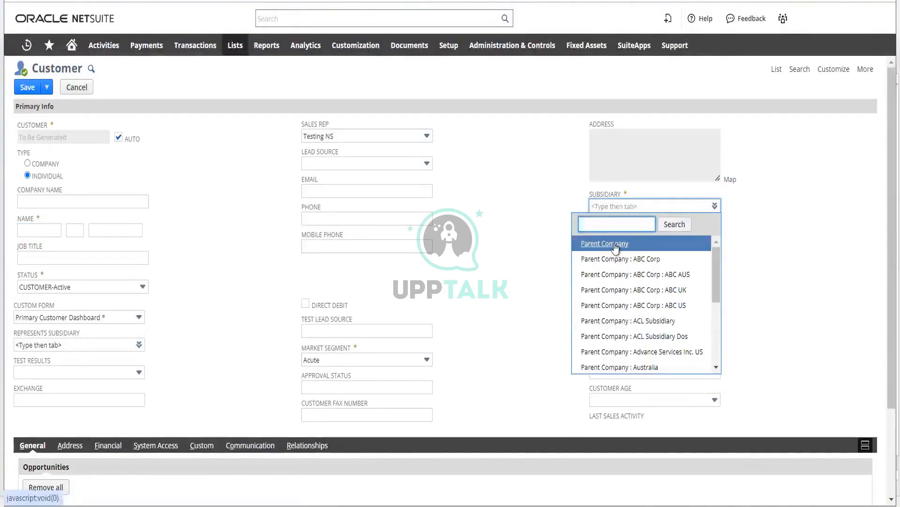
pyautogui.click(633, 246)
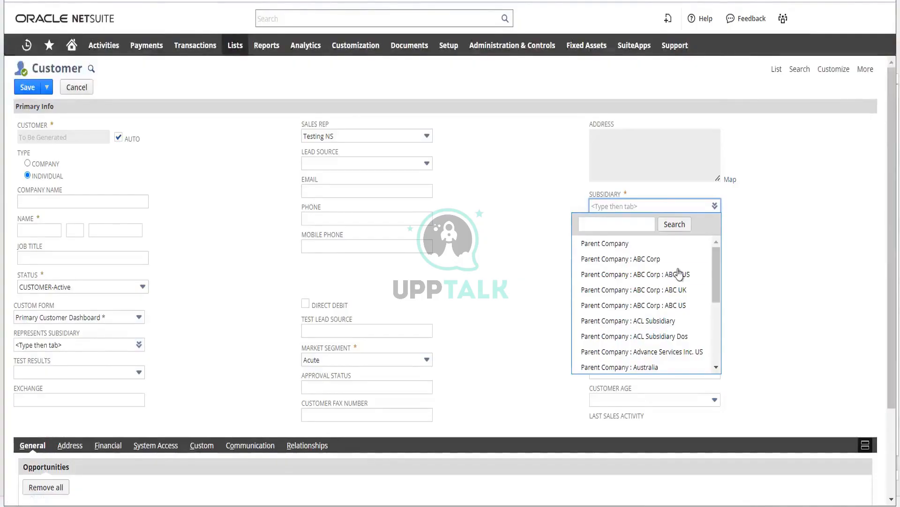
pyautogui.scroll(-5, 680, 271)
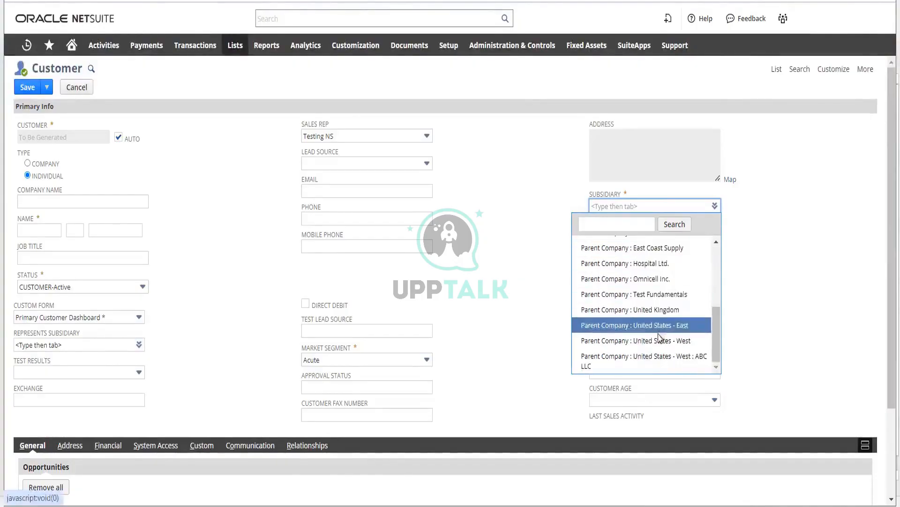
pyautogui.scroll(5, 660, 329)
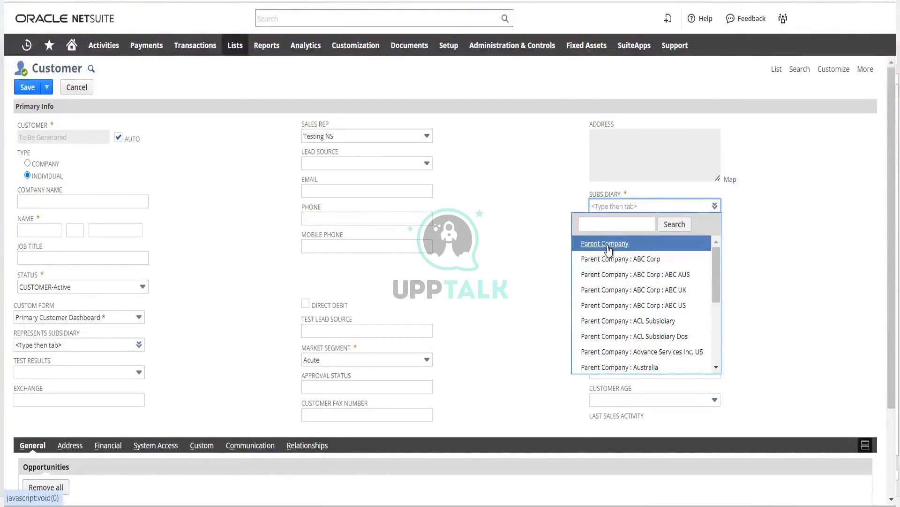
pyautogui.click(608, 245)
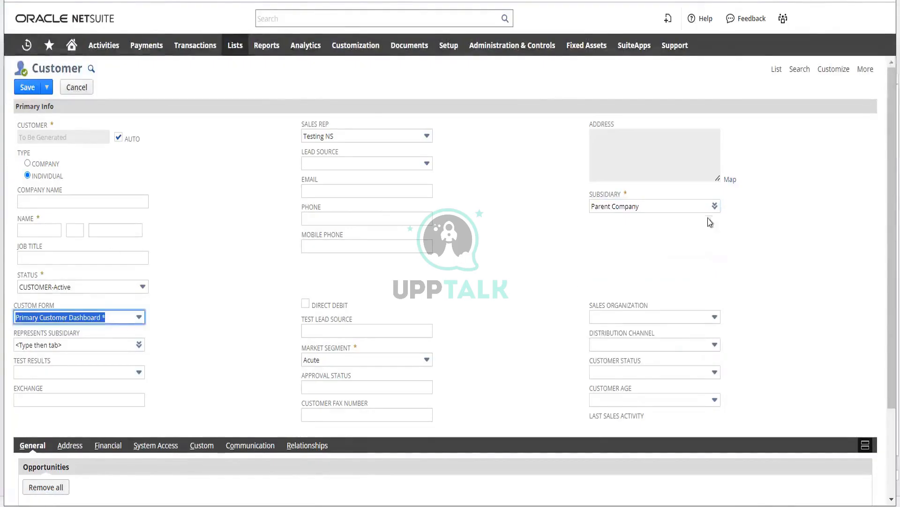
# Step: Open the selected subsidiary's record from the customer form and copy its name, Parent Company
pyautogui.moveTo(688, 205)
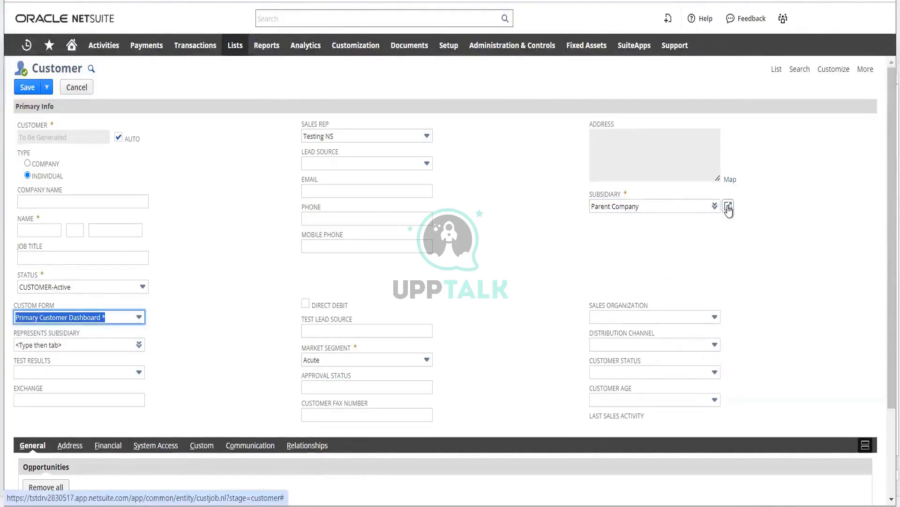
pyautogui.click(727, 207)
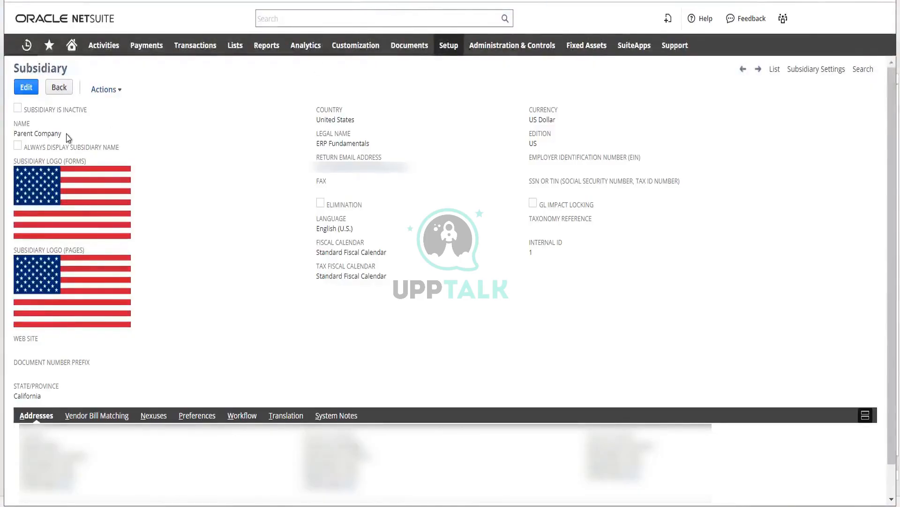
pyautogui.moveTo(63, 133); pyautogui.dragTo(14, 133)
pyautogui.hotkey('ctrl', 'c')
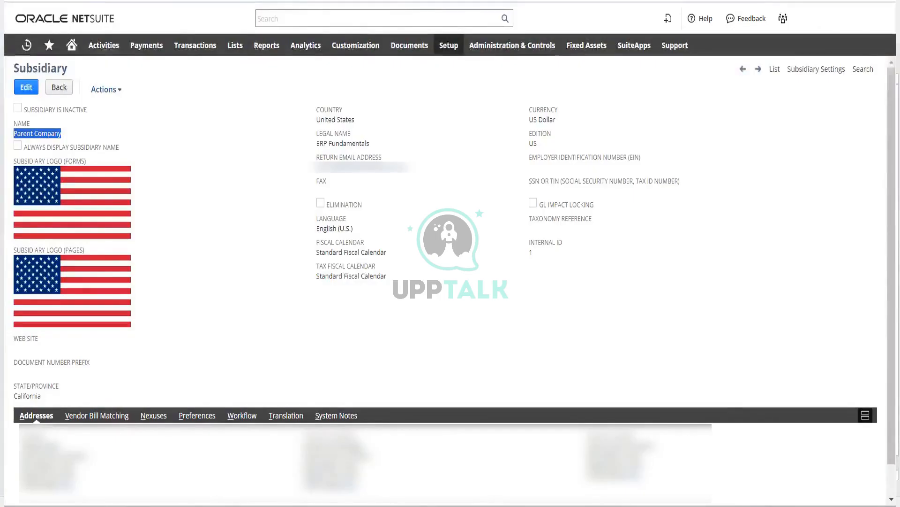
# Step: Switch to Excel and enter the heading "subsidiary" in cell B1 of the Inventroy_record sheet
pyautogui.click(390, 505)
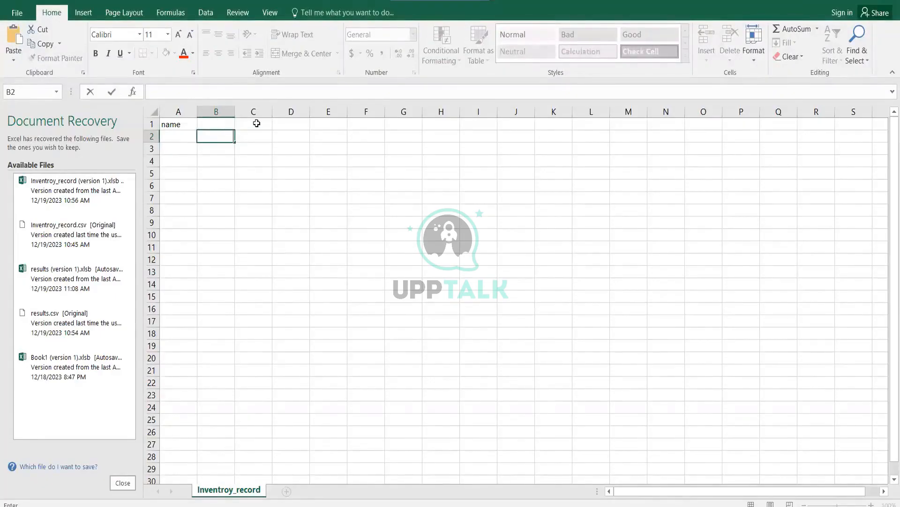
pyautogui.click(215, 128)
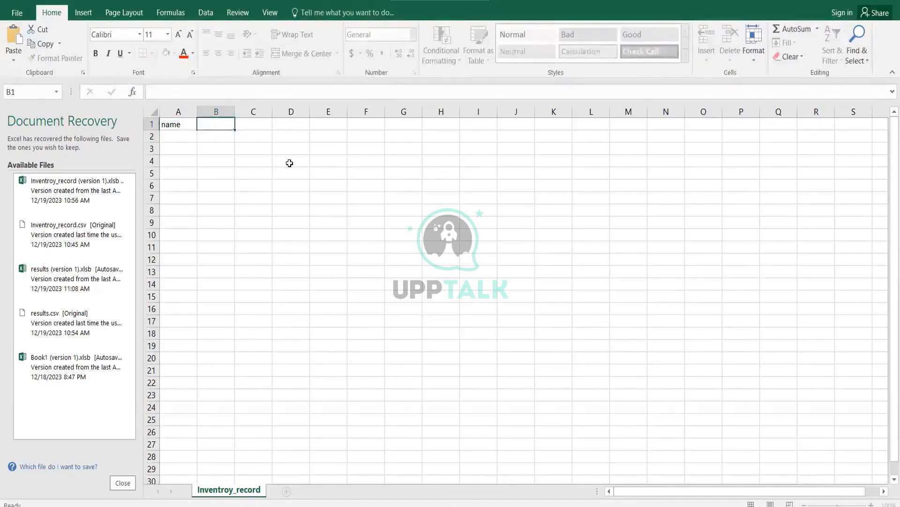
pyautogui.press('F2')
pyautogui.write('subsidiary')
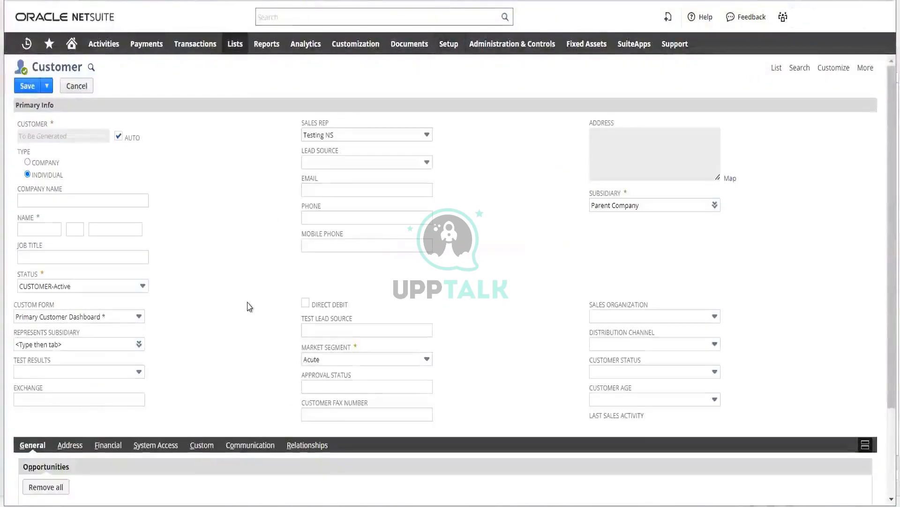
# Step: Switch back to NetSuite and check the new customer form's required fields, including Projected Total in the Opportunities line
pyautogui.scroll(-3, 250, 305)
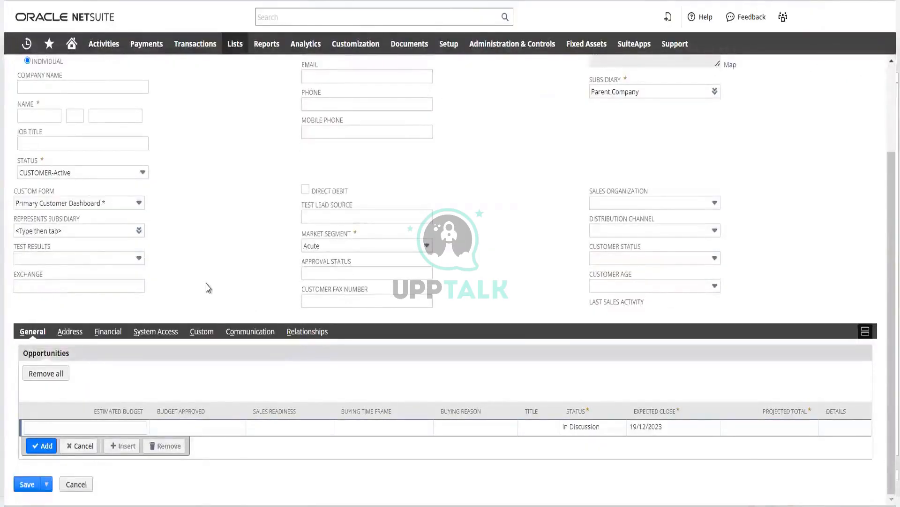
pyautogui.click(774, 427)
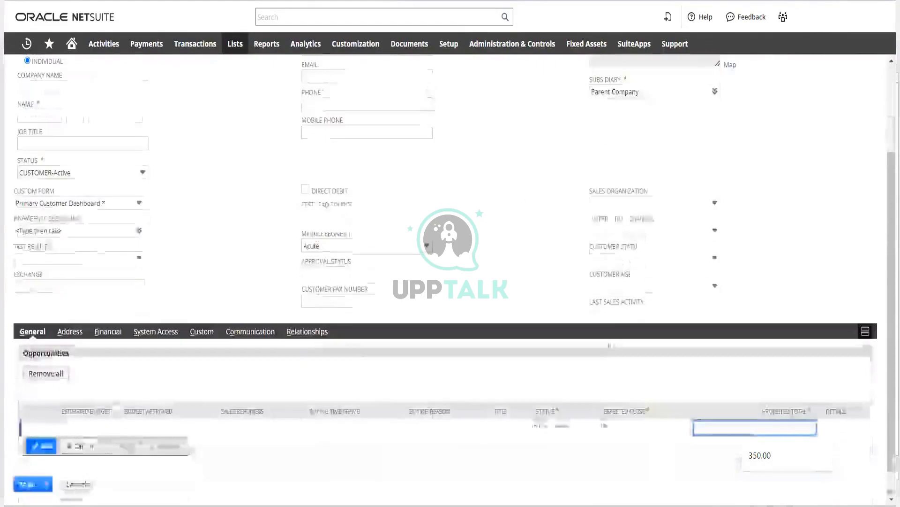
pyautogui.scroll(2, 178, 174)
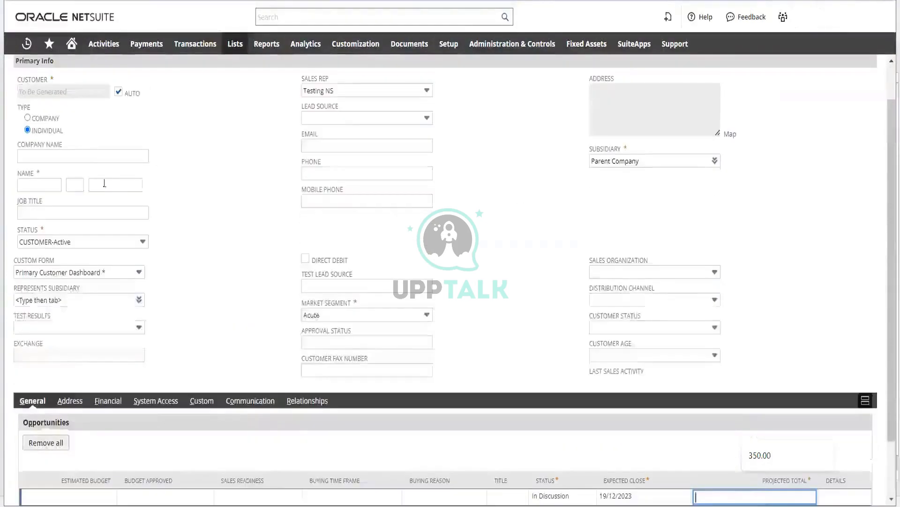
# Step: Check the custom section with its Customer Duplicate Record lines on the new customer form, and return to the general section
pyautogui.scroll(-2, 216, 204)
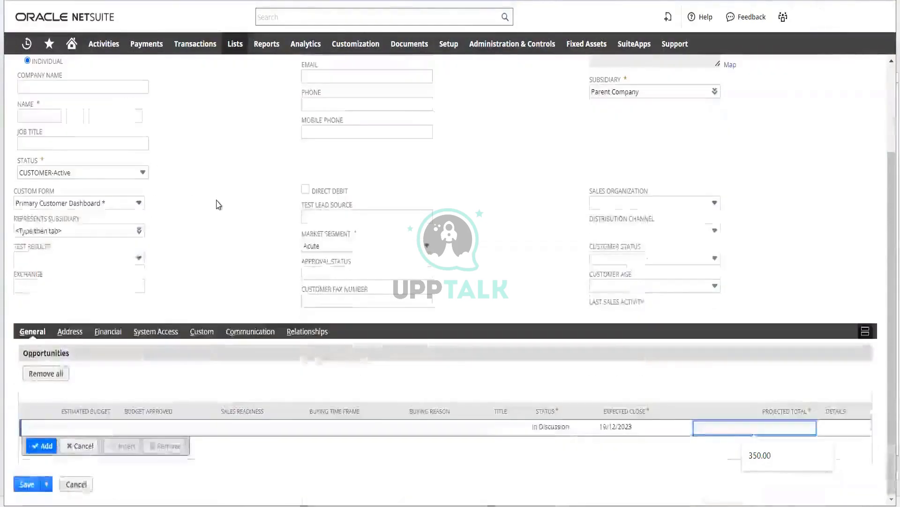
pyautogui.click(208, 334)
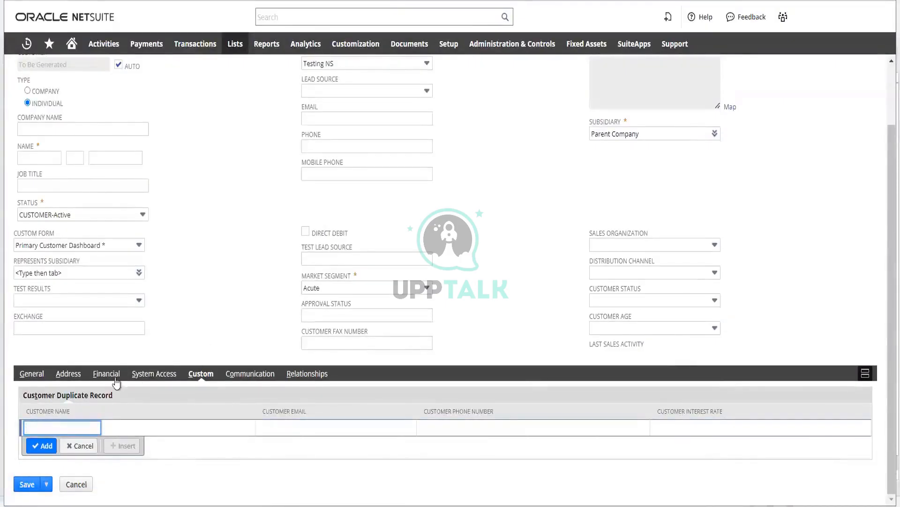
pyautogui.click(25, 373)
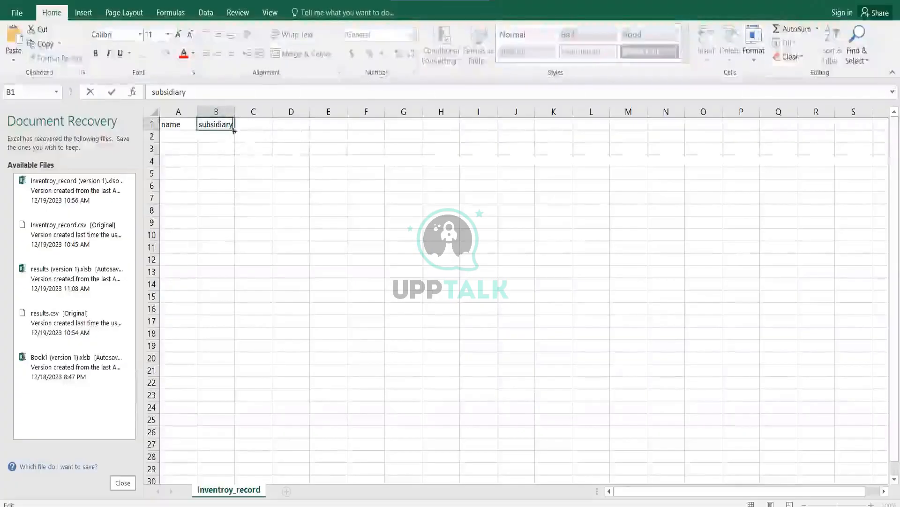
# Step: Switch to Excel, enter "demo" in A2 and paste "Parent Company" in B2, fitting column B to its contents
pyautogui.click(182, 135)
pyautogui.doubleClick(182, 135)
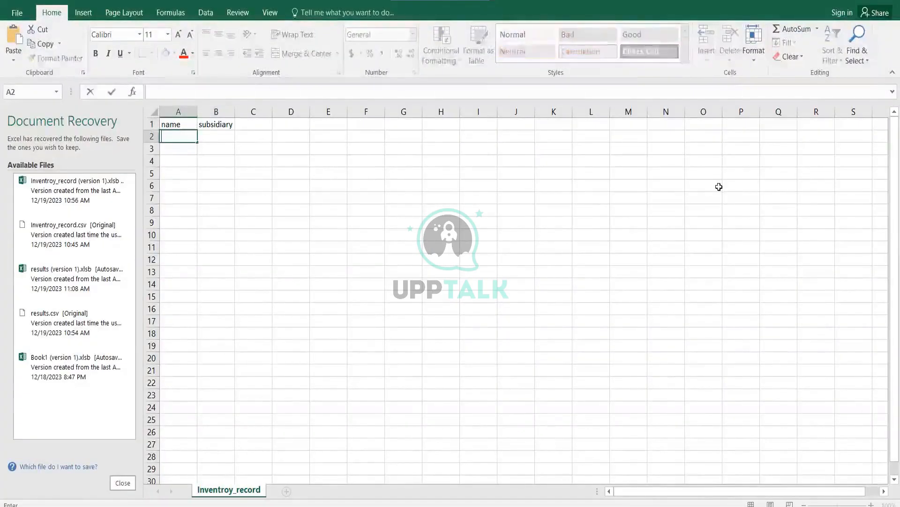
pyautogui.write('demo')
pyautogui.click(218, 139)
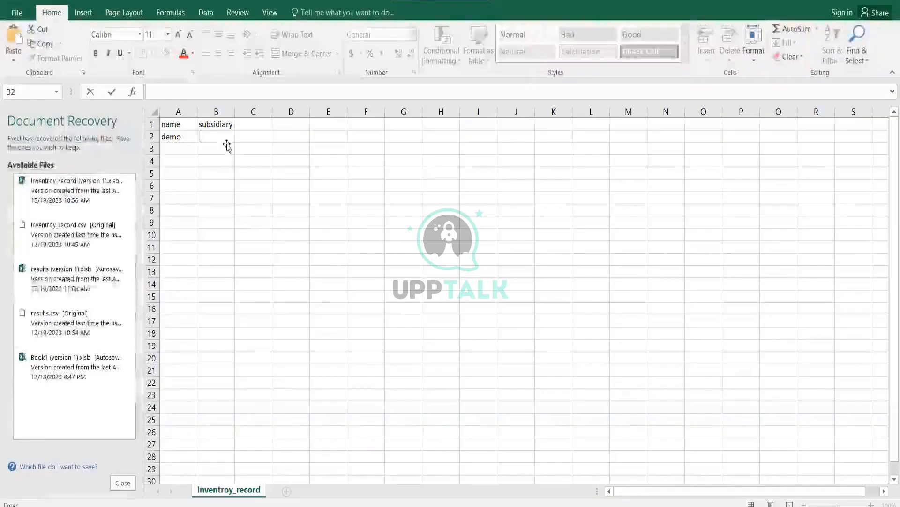
pyautogui.hotkey('ctrl', 'v')
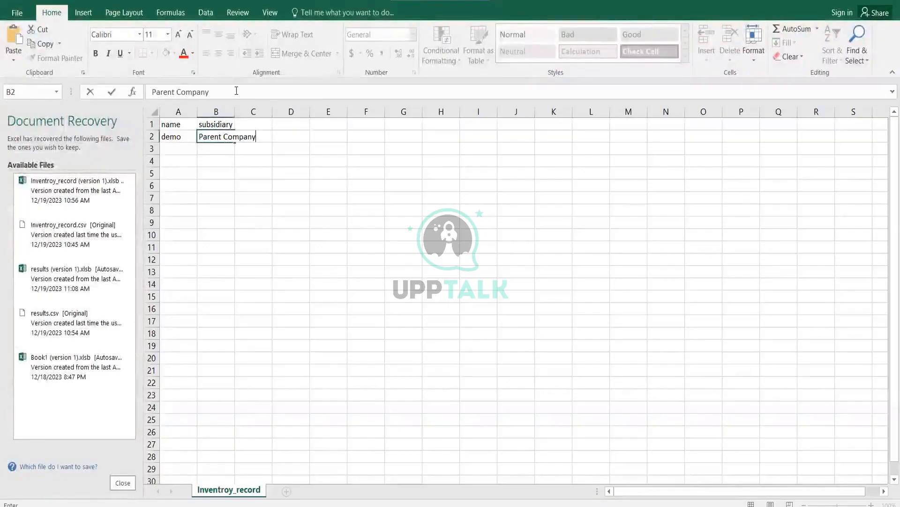
pyautogui.click(232, 112)
pyautogui.doubleClick(235, 111)
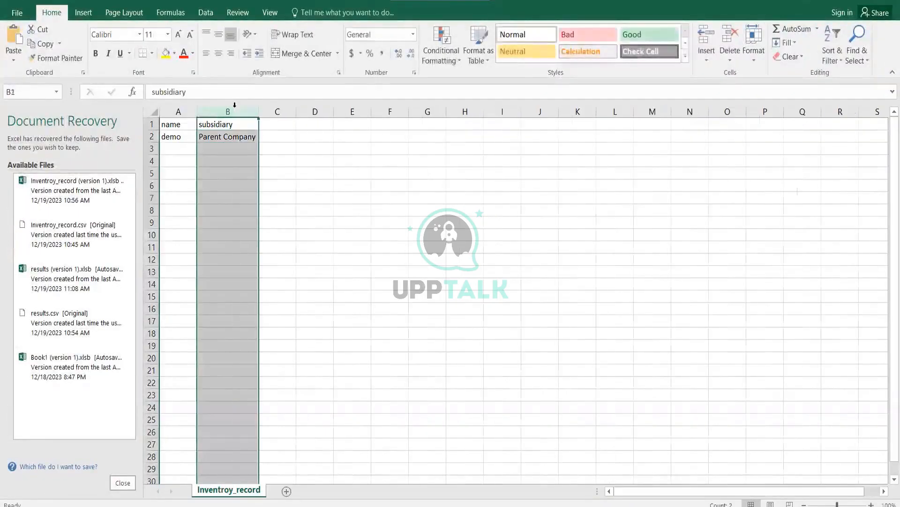
pyautogui.click(177, 111)
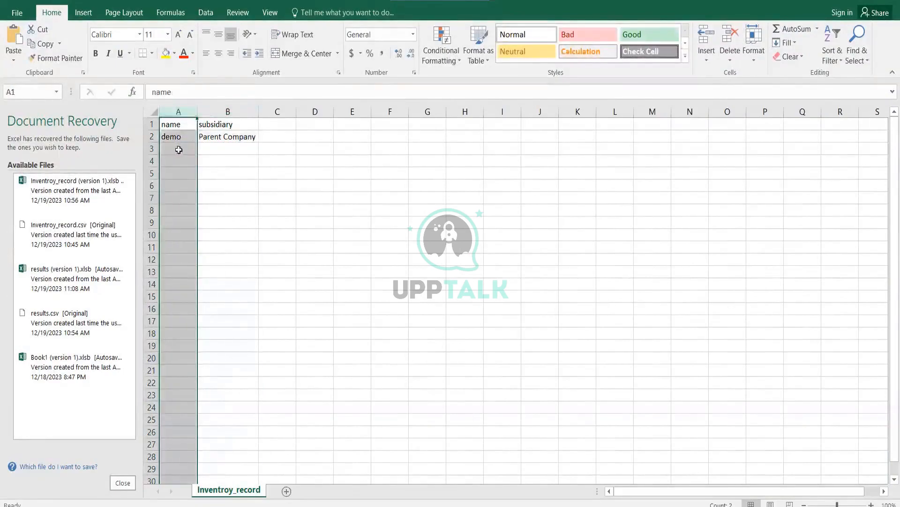
# Step: Add a second record with "dmo2" in A3 and the subsidiary Parent Company copied from B2 into B3
pyautogui.click(179, 149)
pyautogui.write('demo')
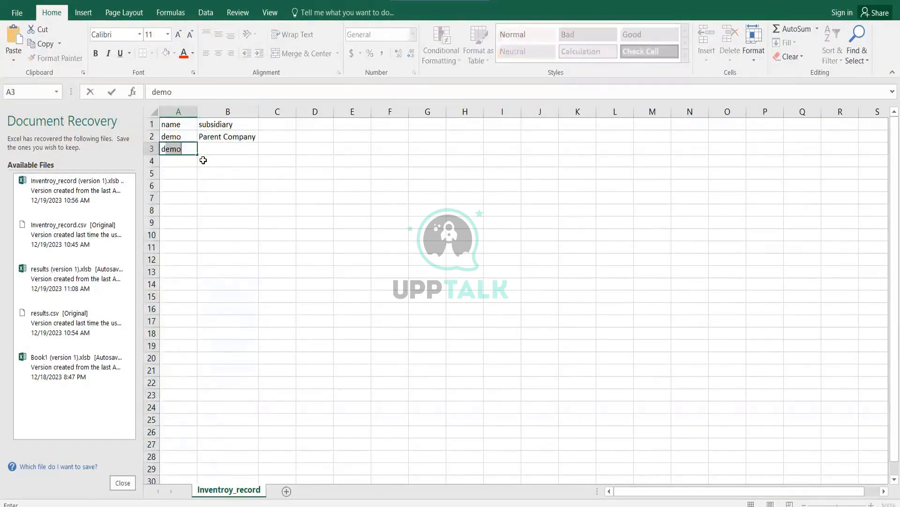
pyautogui.write('mo2')
pyautogui.doubleClick(255, 136)
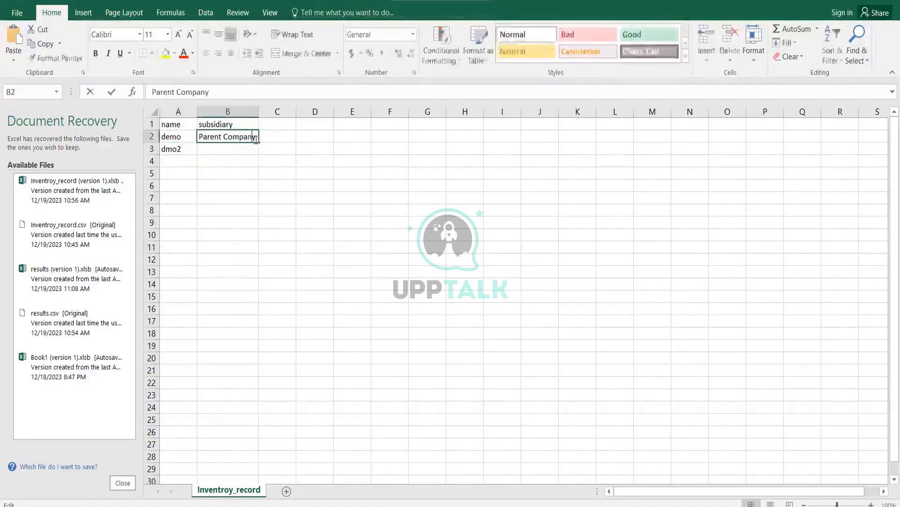
pyautogui.moveTo(256, 137); pyautogui.dragTo(200, 135)
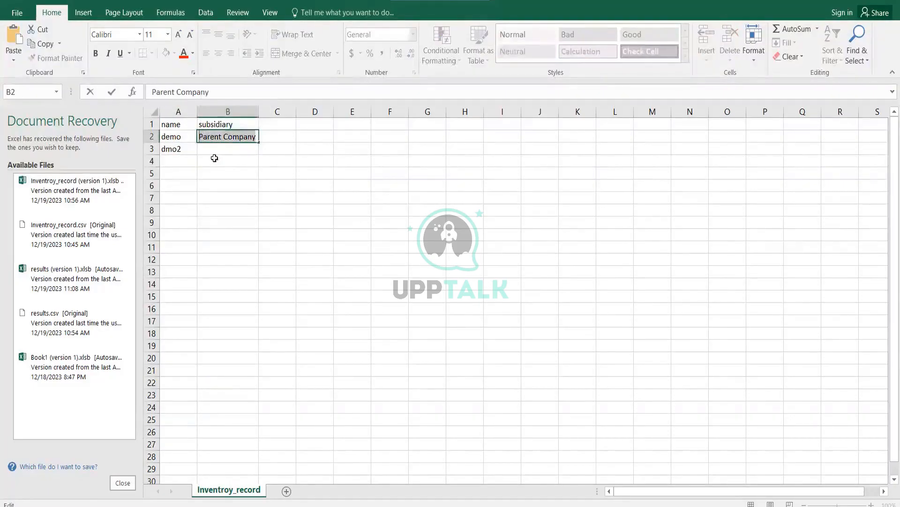
pyautogui.hotkey('ctrl', 'c')
pyautogui.click(227, 148)
pyautogui.hotkey('ctrl', 'v')
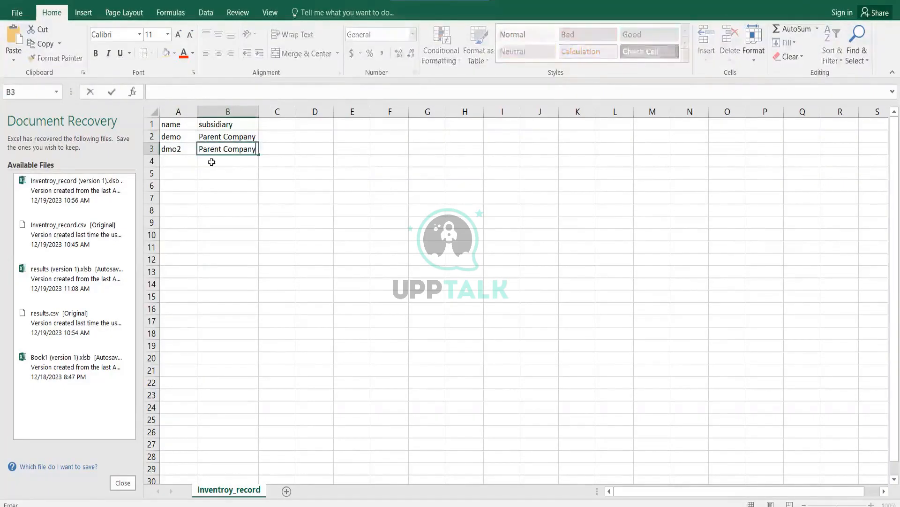
# Step: Fill row 4 from row 3, giving the name dmo3 and the subsidiary Parent Company
pyautogui.click(181, 150)
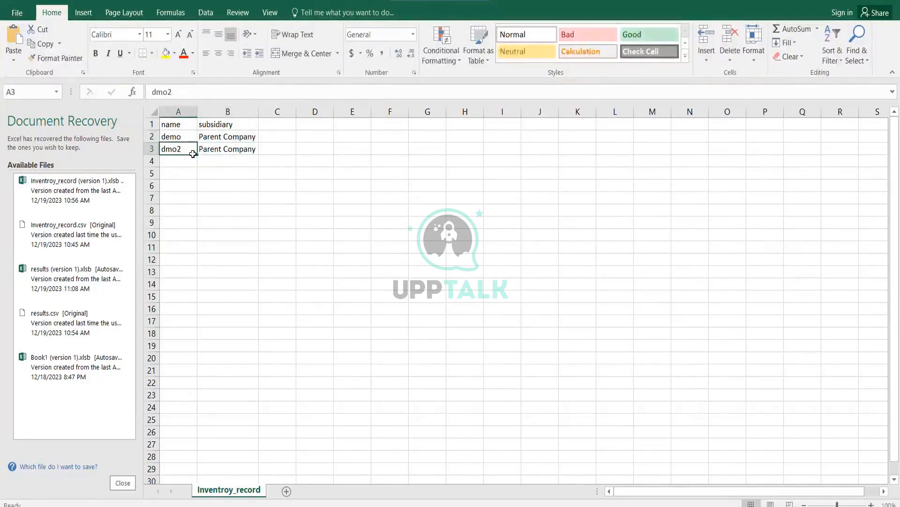
pyautogui.moveTo(197, 152); pyautogui.dragTo(199, 165)
pyautogui.click(217, 161)
pyautogui.click(257, 153)
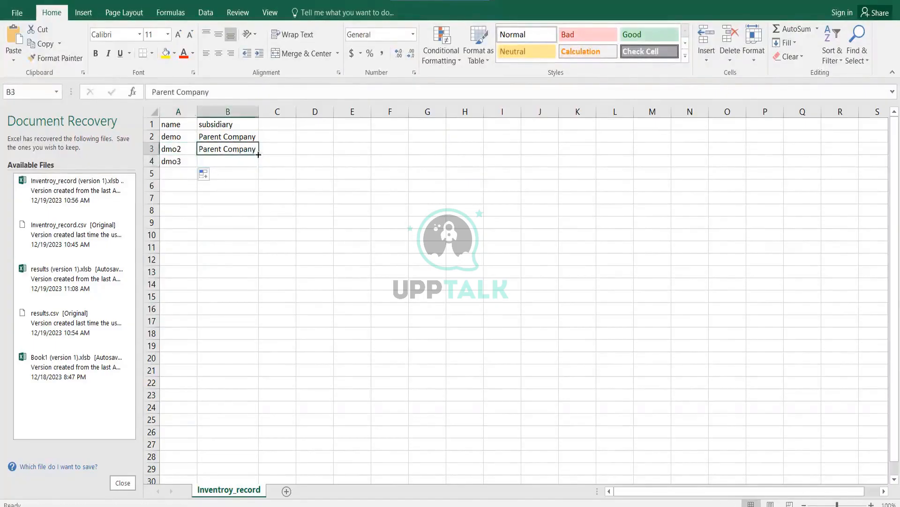
pyautogui.moveTo(258, 154)
pyautogui.mouseDown()
pyautogui.moveTo(257, 165)
pyautogui.moveTo(231, 163)
pyautogui.moveTo(243, 163)
pyautogui.mouseUp()
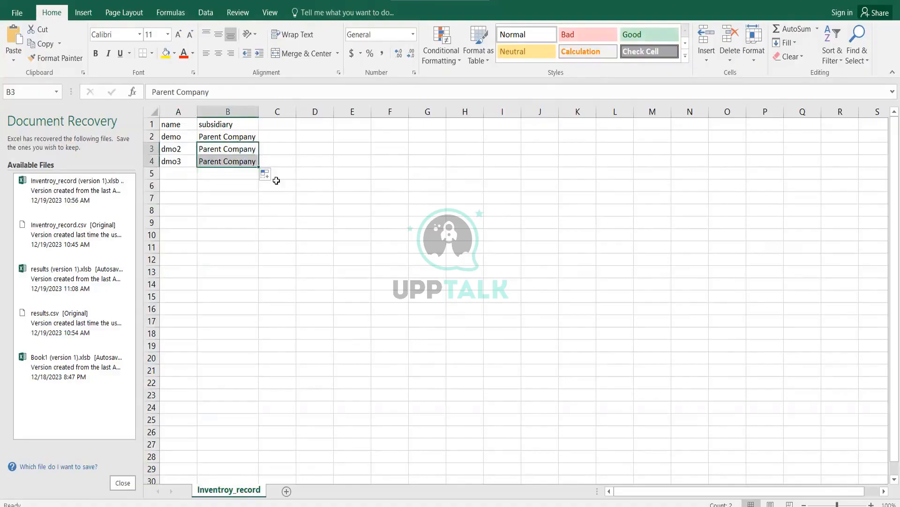
pyautogui.click(272, 165)
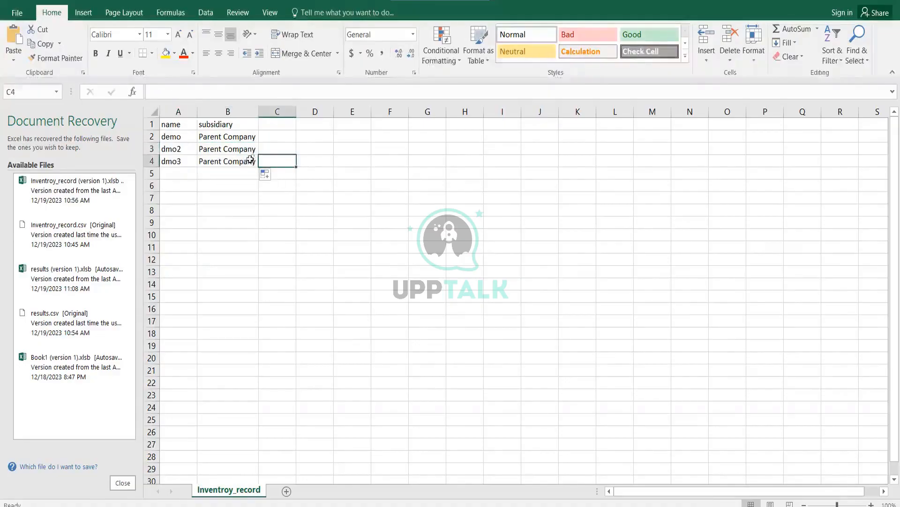
# Step: Extend the name and subsidiary series to row 5, giving dmo4 and Parent Company
pyautogui.click(184, 163)
pyautogui.moveTo(197, 167); pyautogui.dragTo(196, 183)
pyautogui.click(256, 165)
pyautogui.moveTo(257, 167); pyautogui.dragTo(260, 183)
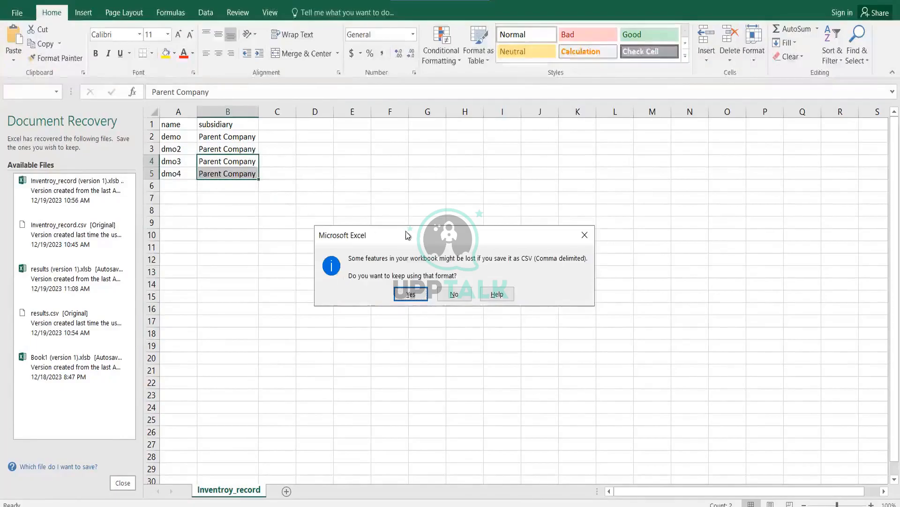
# Step: Save the workbook to the Desktop as a comma-delimited CSV file named customercsv, keeping the CSV format
pyautogui.click(584, 235)
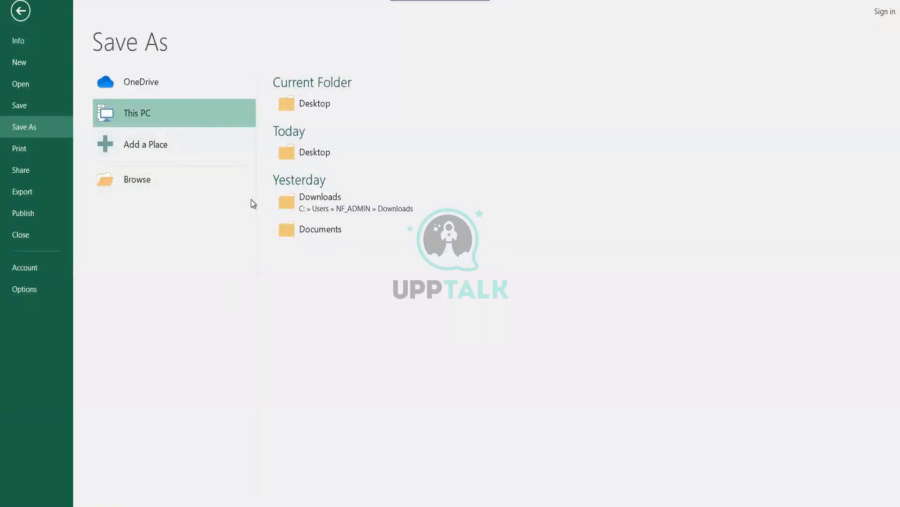
pyautogui.click(303, 157)
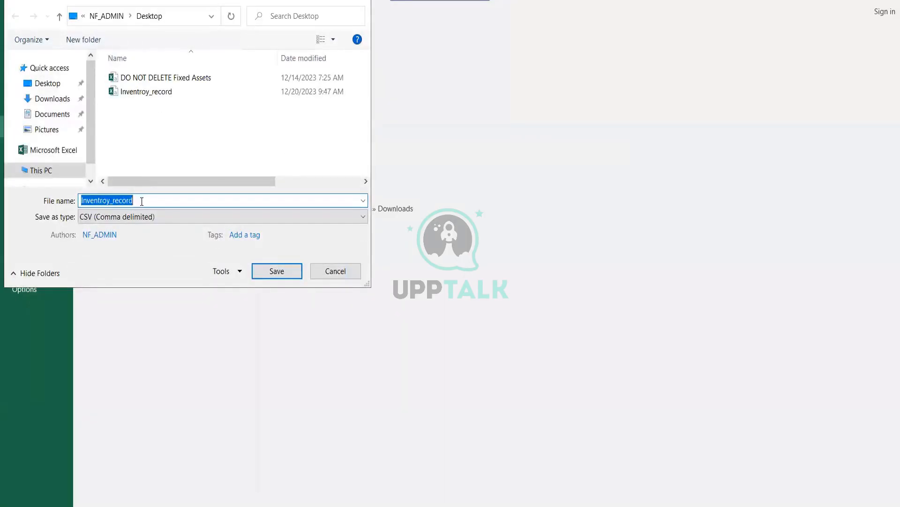
pyautogui.click(144, 201)
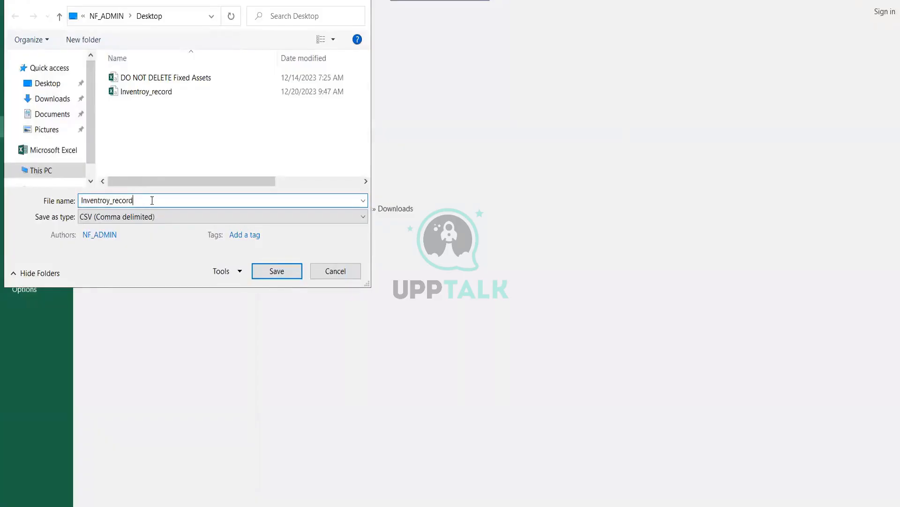
pyautogui.press('BackSpace')
pyautogui.press('BackSpace')
pyautogui.press('BackSpace')
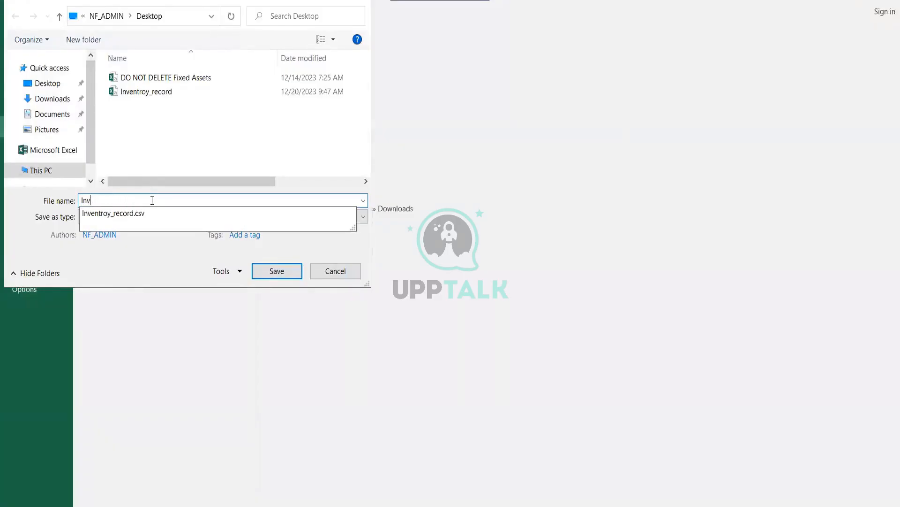
pyautogui.press('BackSpace')
pyautogui.press('BackSpace')
pyautogui.press('BackSpace')
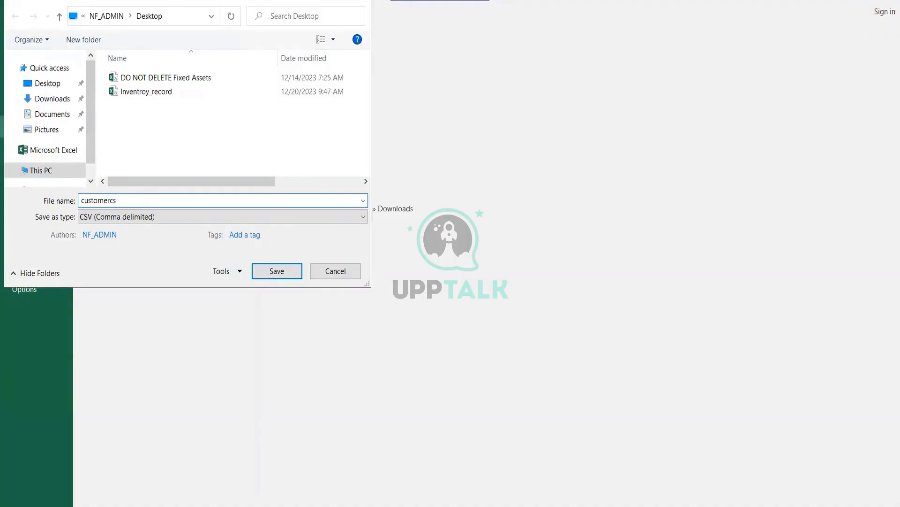
pyautogui.click(277, 272)
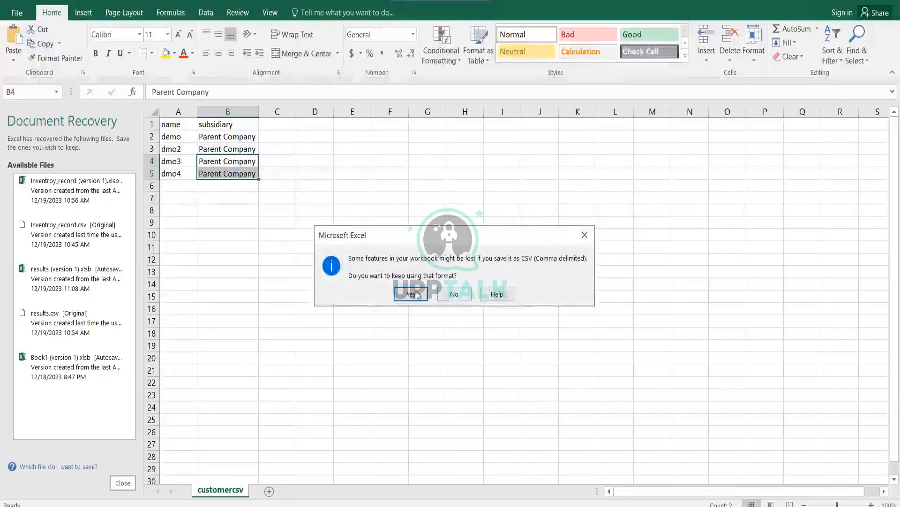
pyautogui.click(412, 294)
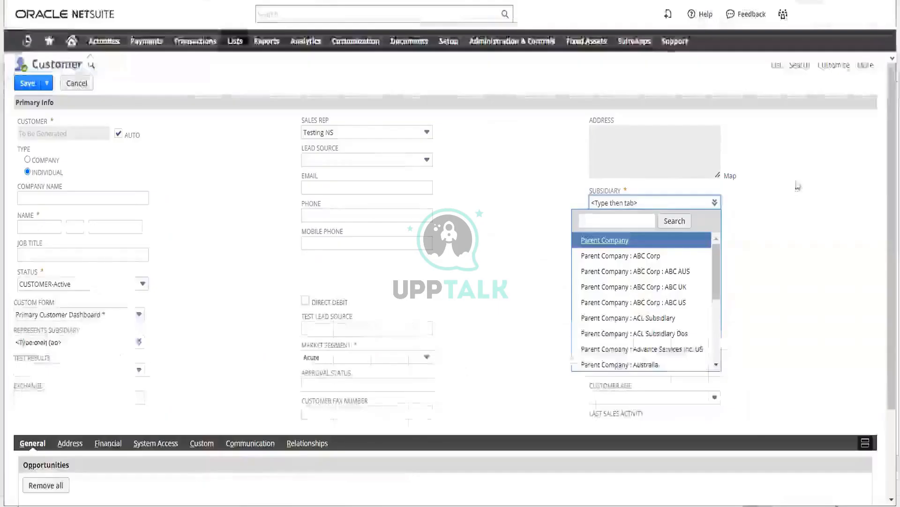
# Step: Switch to NetSuite, leave the customer form unsaved, and start the Import Assistant for CSV records
pyautogui.moveTo(450, 44)
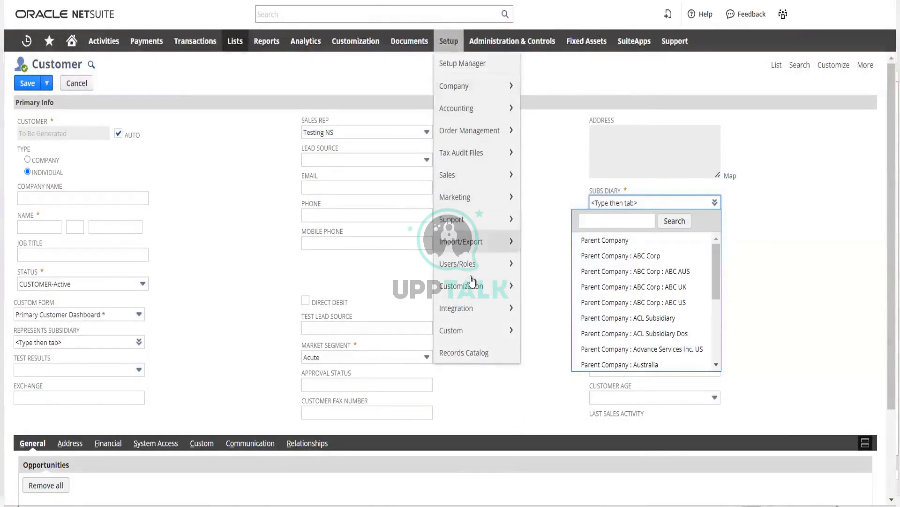
pyautogui.moveTo(464, 241)
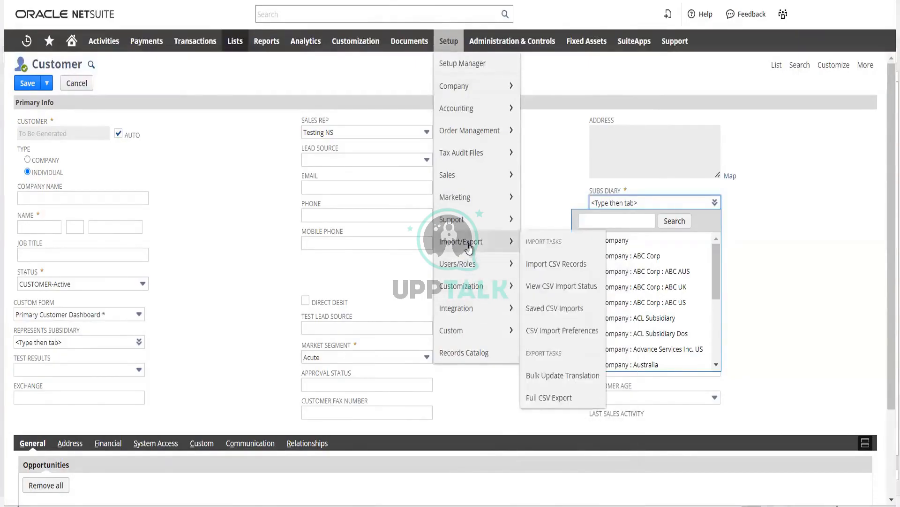
pyautogui.click(558, 265)
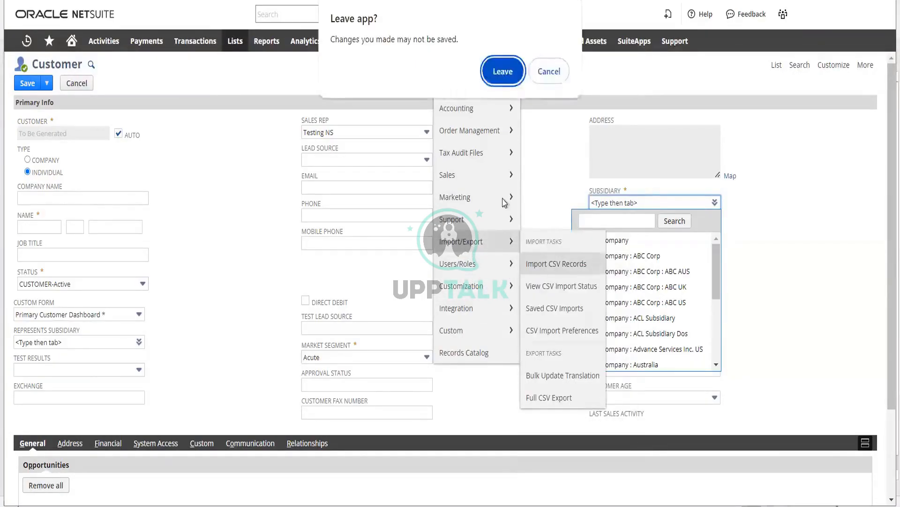
pyautogui.click(503, 70)
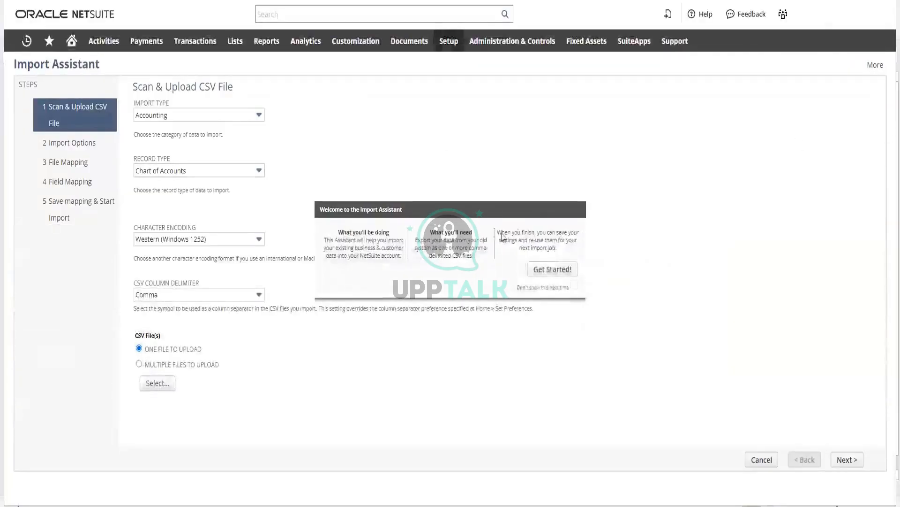
pyautogui.click(553, 271)
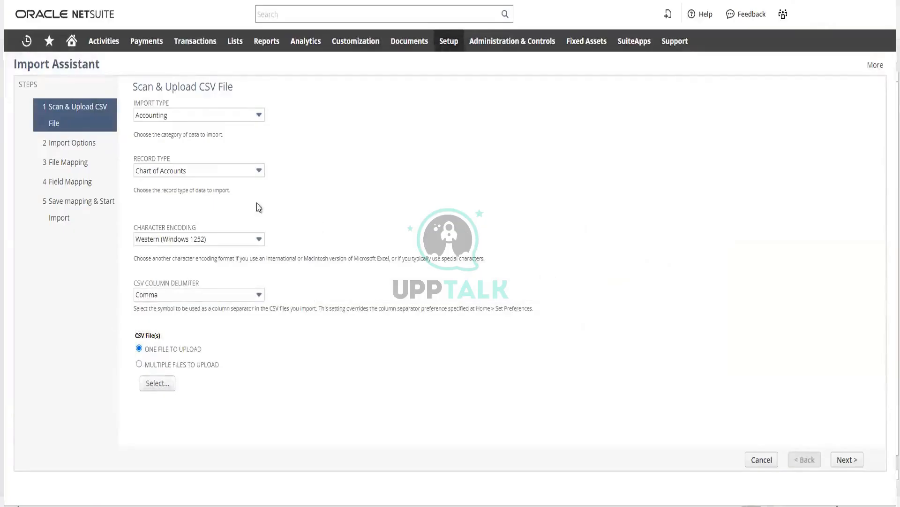
# Step: Set the import type to Relationships and the record type to Customers Only
pyautogui.click(221, 116)
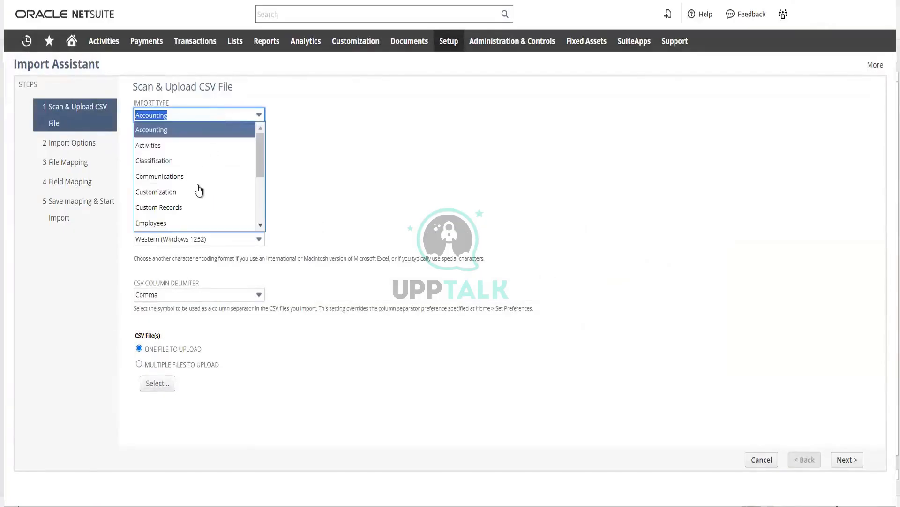
pyautogui.scroll(-3, 255, 173)
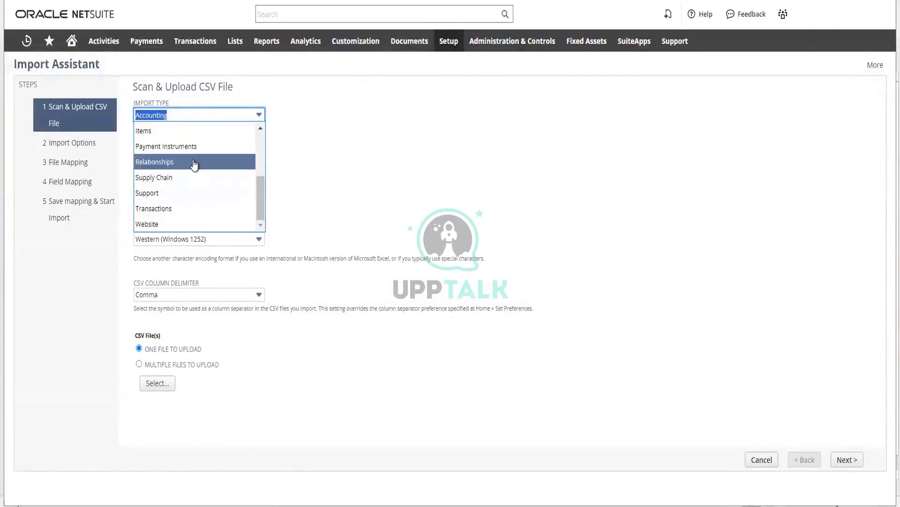
pyautogui.scroll(3, 188, 173)
pyautogui.scroll(-3, 176, 179)
pyautogui.click(160, 162)
pyautogui.click(211, 170)
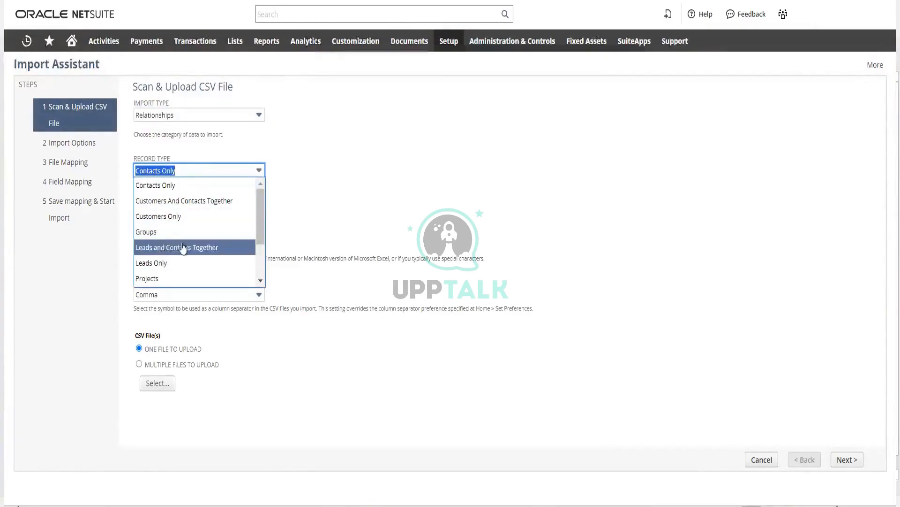
pyautogui.click(170, 216)
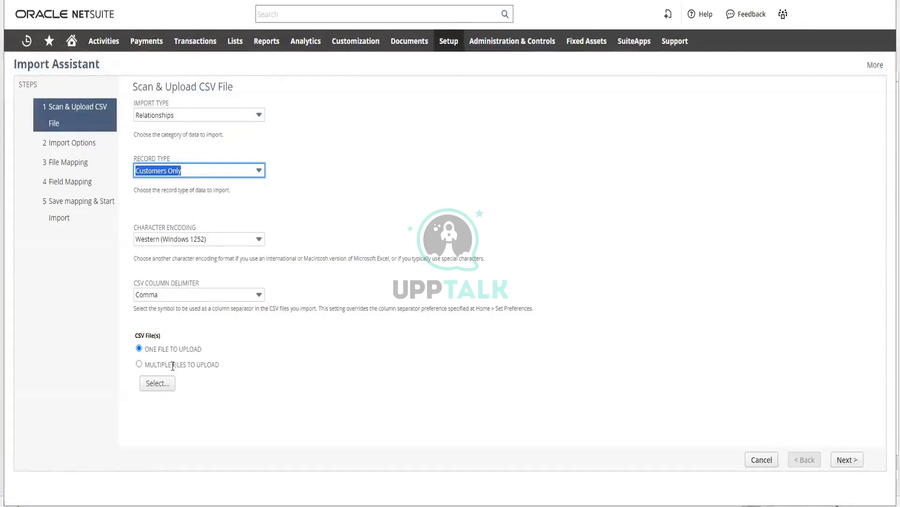
# Step: Upload customercsv.csv as the single file to import, proceed to the import options, and expand the advanced options
pyautogui.click(157, 383)
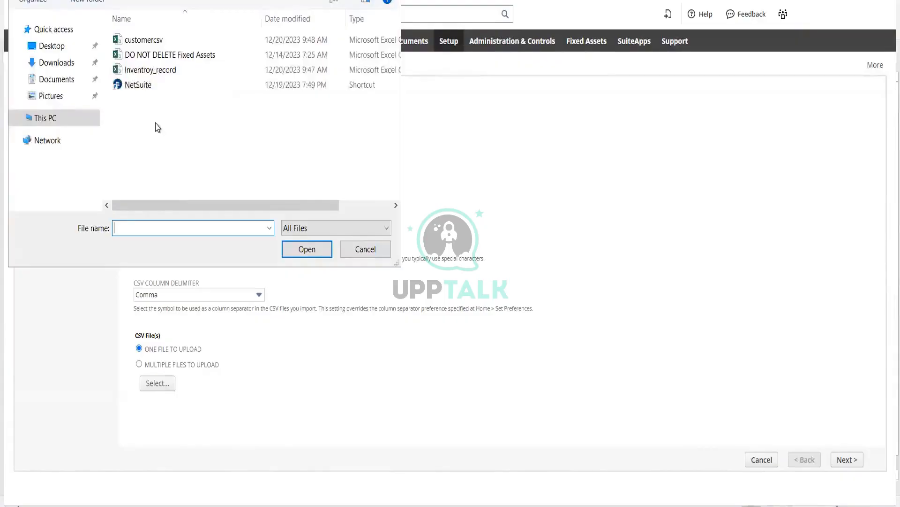
pyautogui.click(145, 40)
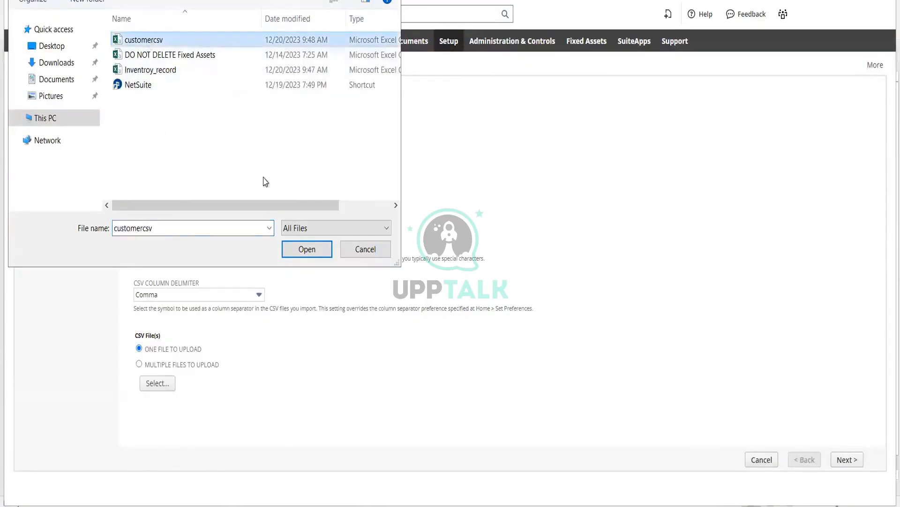
pyautogui.click(306, 249)
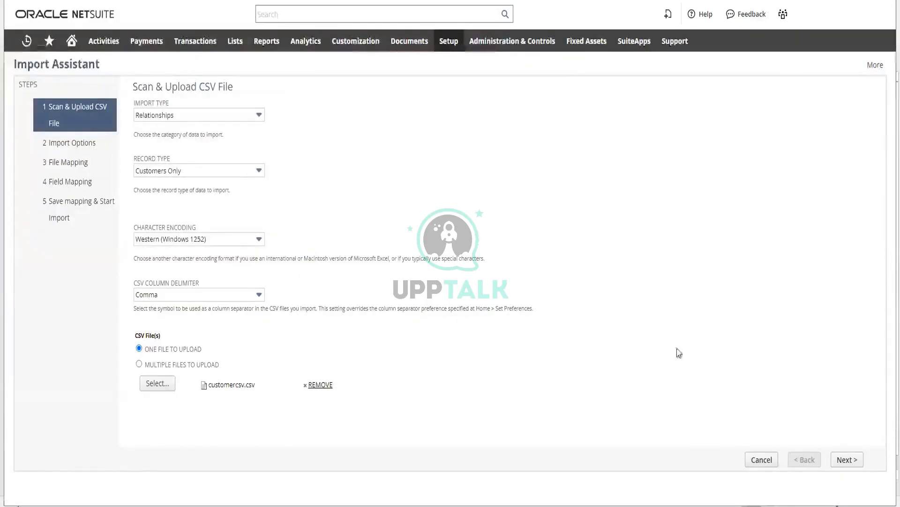
pyautogui.click(847, 461)
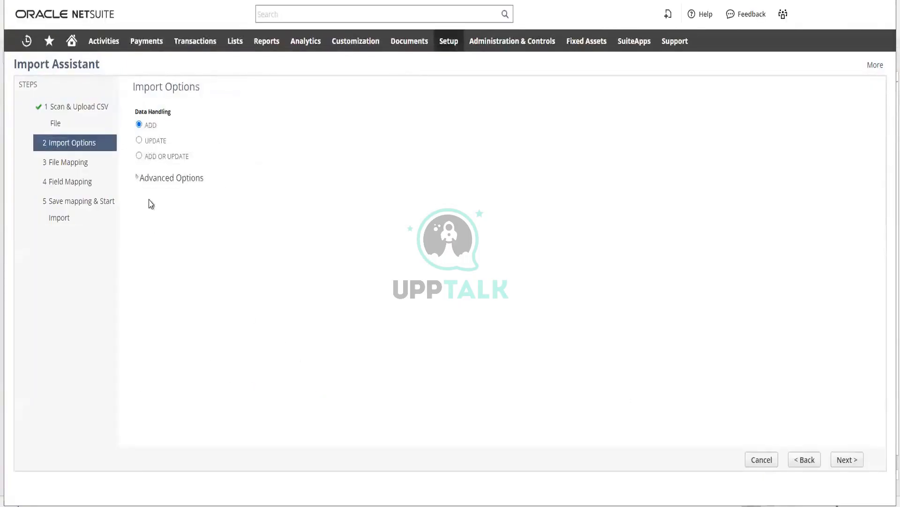
pyautogui.click(137, 178)
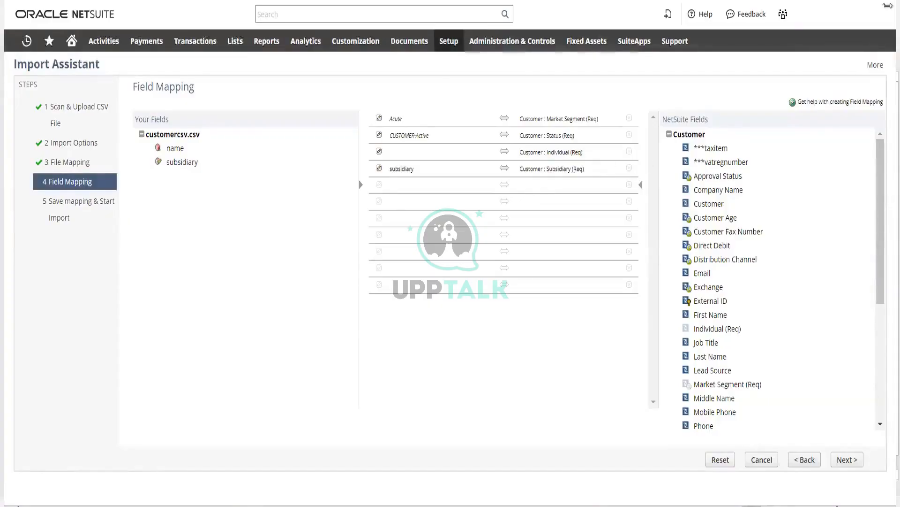
# Step: Add the CSV's name column to the field mapping and search the page for "name" to find a matching NetSuite field
pyautogui.click(170, 150)
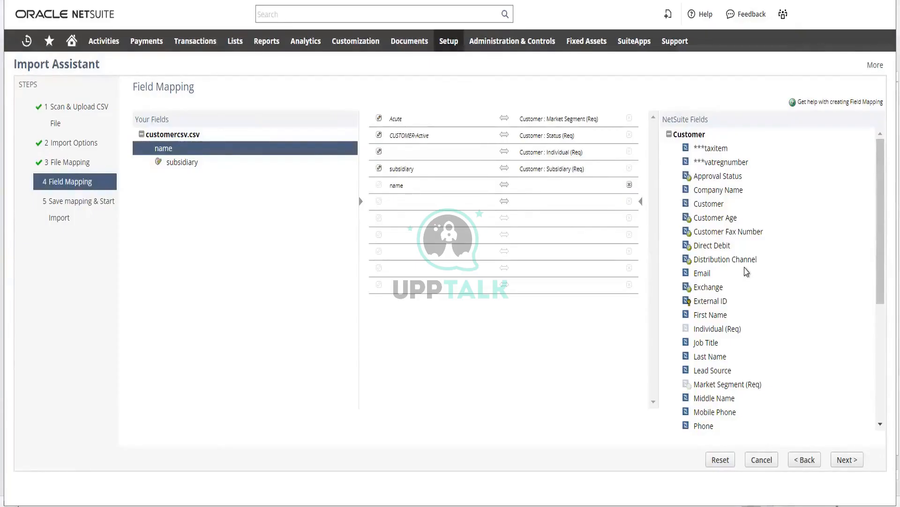
pyautogui.scroll(-3, 746, 272)
pyautogui.scroll(3, 746, 272)
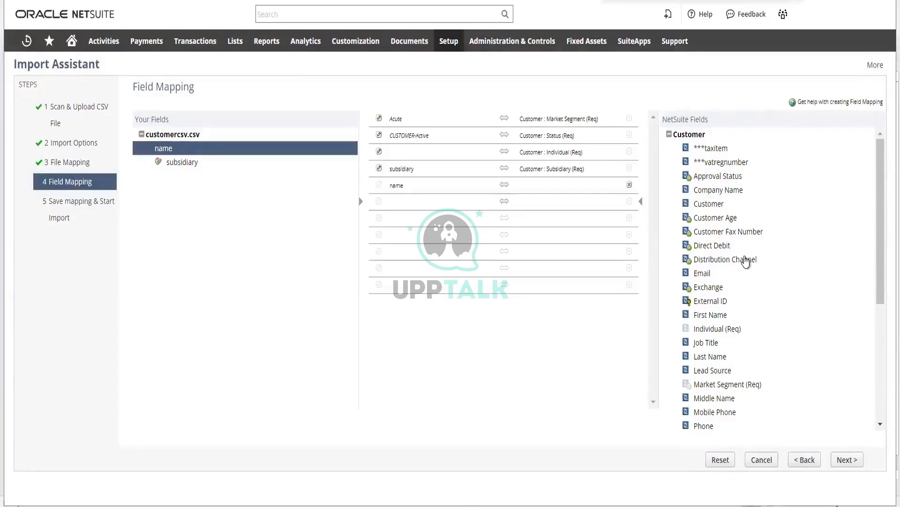
pyautogui.write('name')
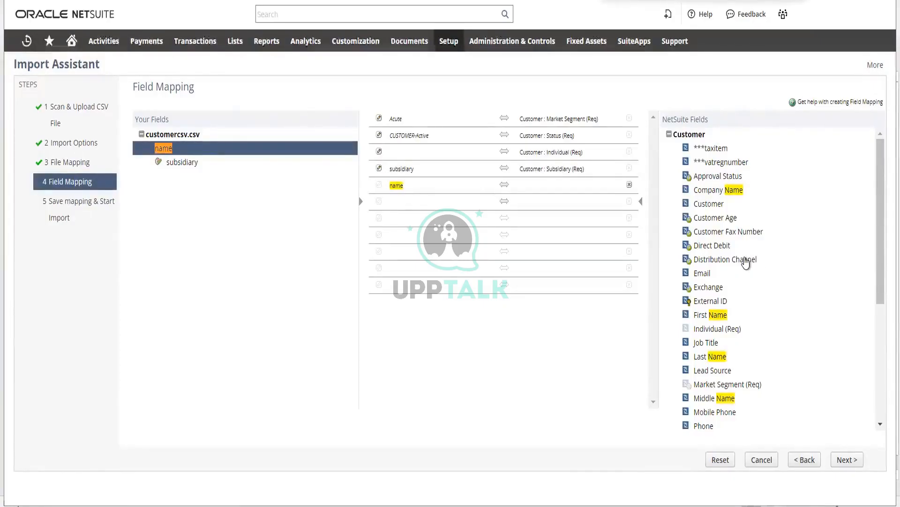
pyautogui.press('Return')
pyautogui.press('Return')
pyautogui.press('Return')
pyautogui.press('Return')
pyautogui.press('Return')
pyautogui.press('Return')
pyautogui.press('Return')
pyautogui.press('Return')
pyautogui.press('Return')
pyautogui.press('Return')
pyautogui.press('Return')
pyautogui.press('Return')
pyautogui.press('Return')
pyautogui.press('Return')
pyautogui.press('Return')
pyautogui.press('Return')
pyautogui.press('Return')
# Step: Map the CSV's name column to Customer : Company Name, removing the misplaced separate Company Name row
pyautogui.click(711, 190)
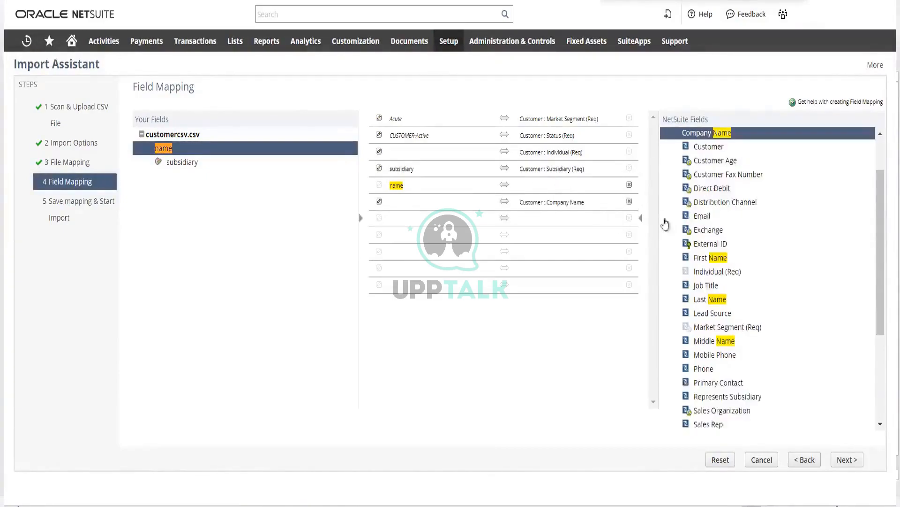
pyautogui.click(629, 202)
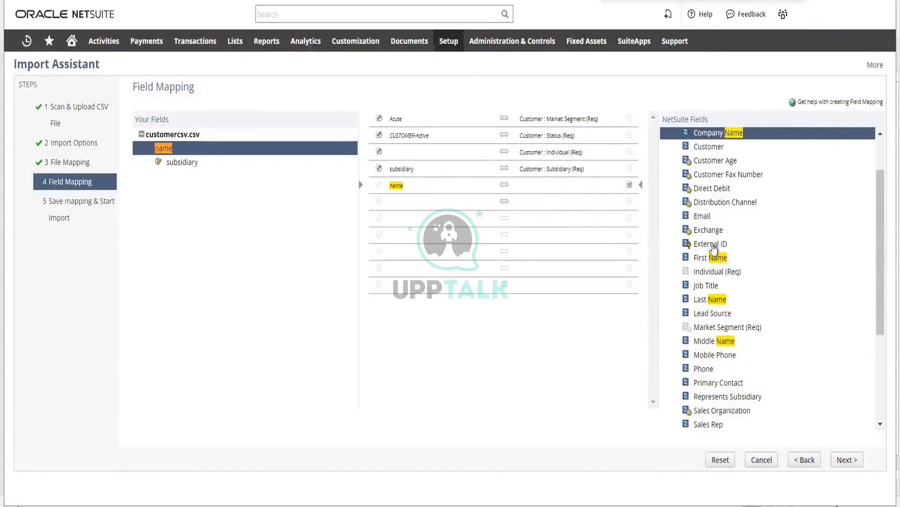
pyautogui.click(712, 133)
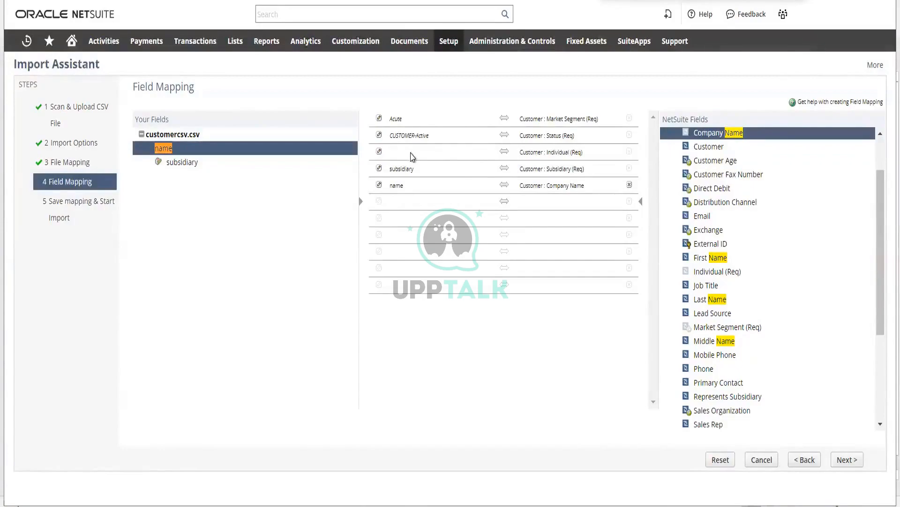
# Step: Provide No as the default value for the required Customer : Individual field
pyautogui.click(379, 152)
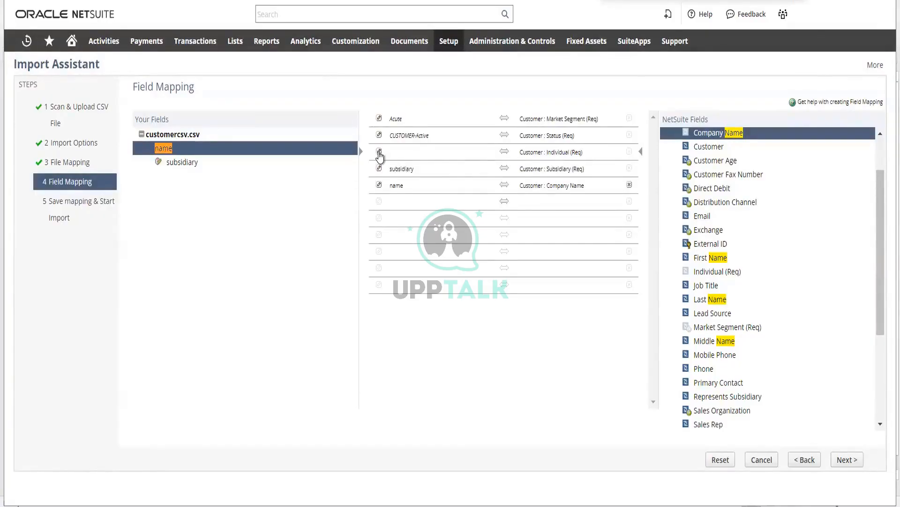
pyautogui.click(378, 152)
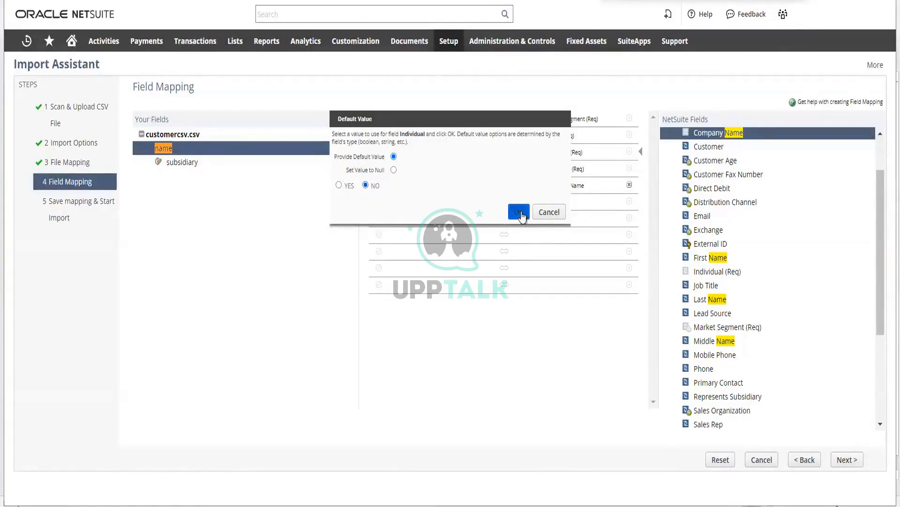
pyautogui.click(518, 212)
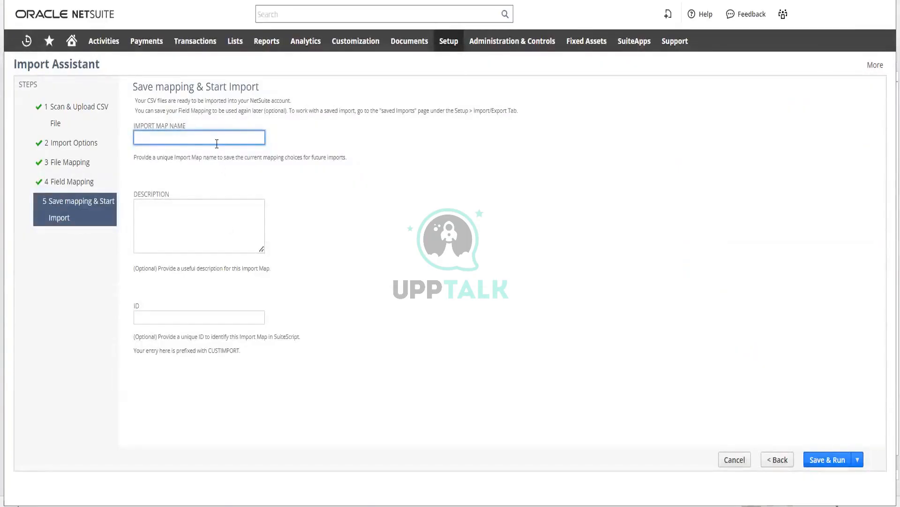
# Step: Enter "demo customer creation" as both the import map name and its description
pyautogui.write('de')
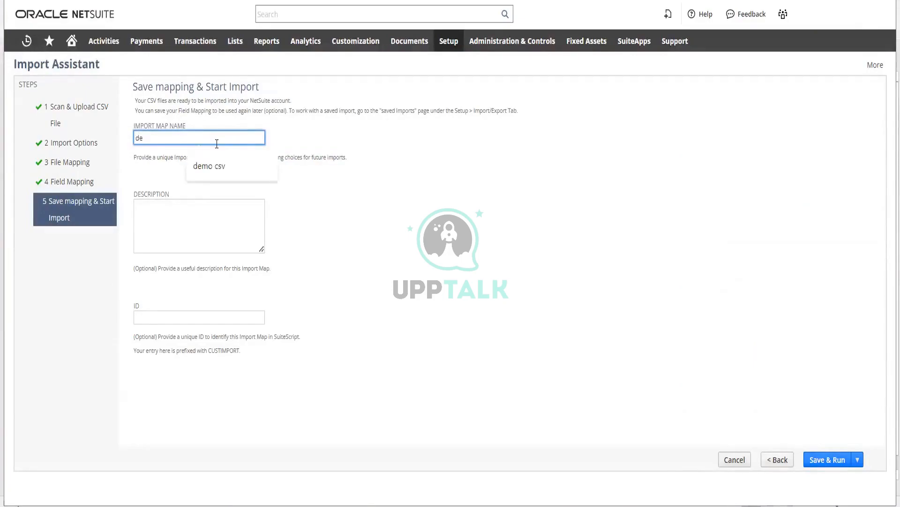
pyautogui.write('mo customer cre')
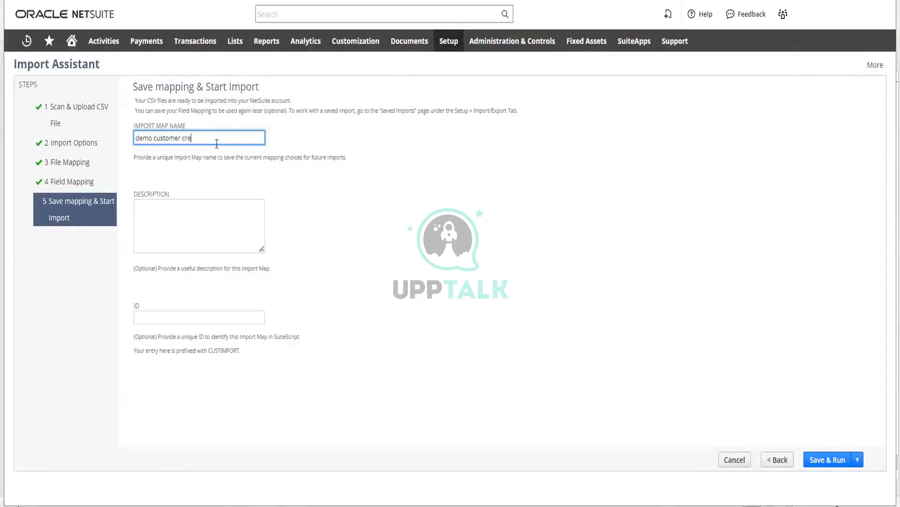
pyautogui.write('ation')
pyautogui.moveTo(208, 138); pyautogui.dragTo(130, 141)
pyautogui.hotkey('ctrl', 'c')
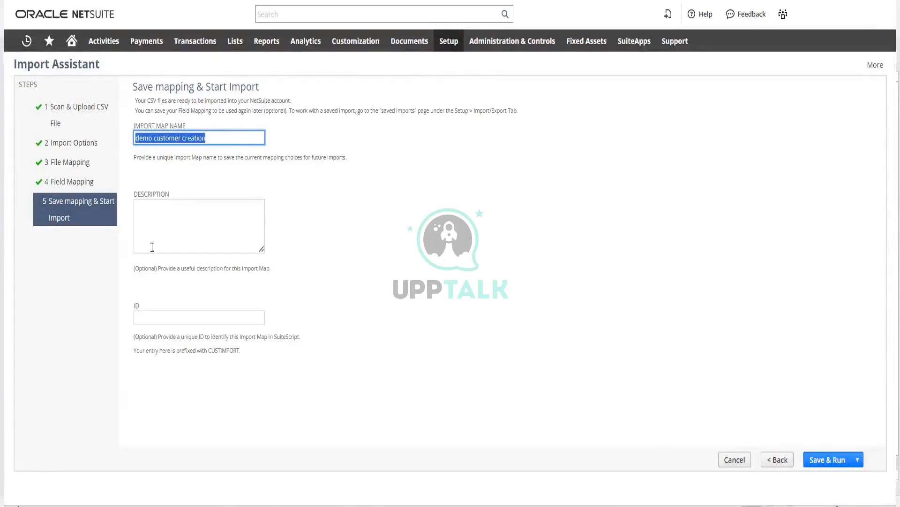
pyautogui.click(177, 217)
pyautogui.hotkey('ctrl', 'v')
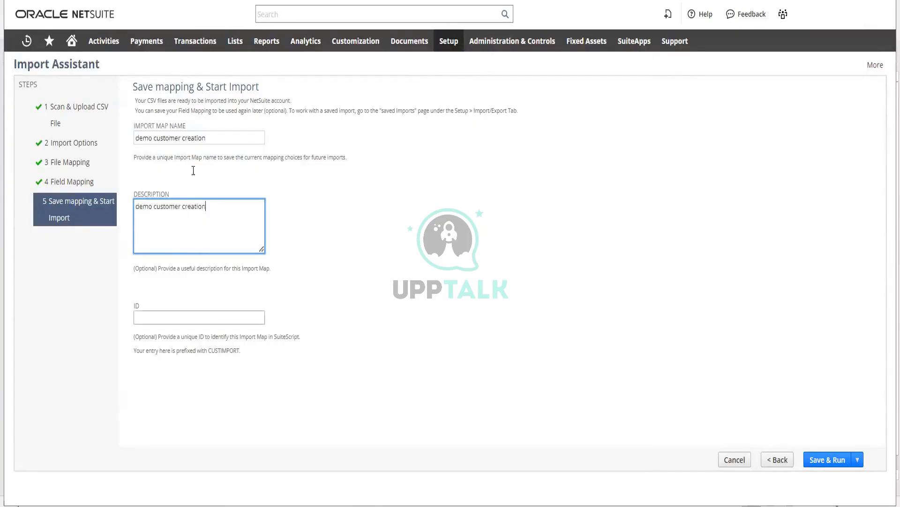
# Step: Set the import map ID to demo_customer_creation, and save and run the import
pyautogui.click(199, 317)
pyautogui.hotkey('ctrl', 'v')
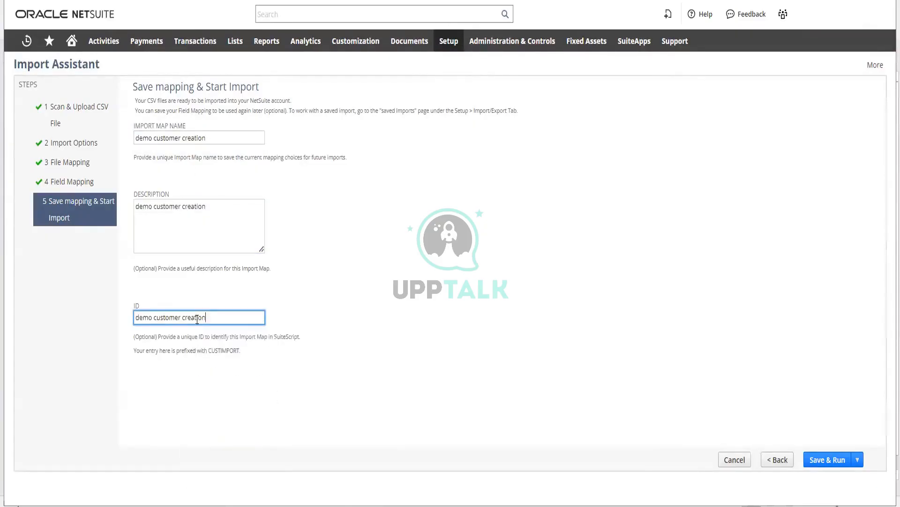
pyautogui.click(155, 318)
pyautogui.press('BackSpace')
pyautogui.write('_')
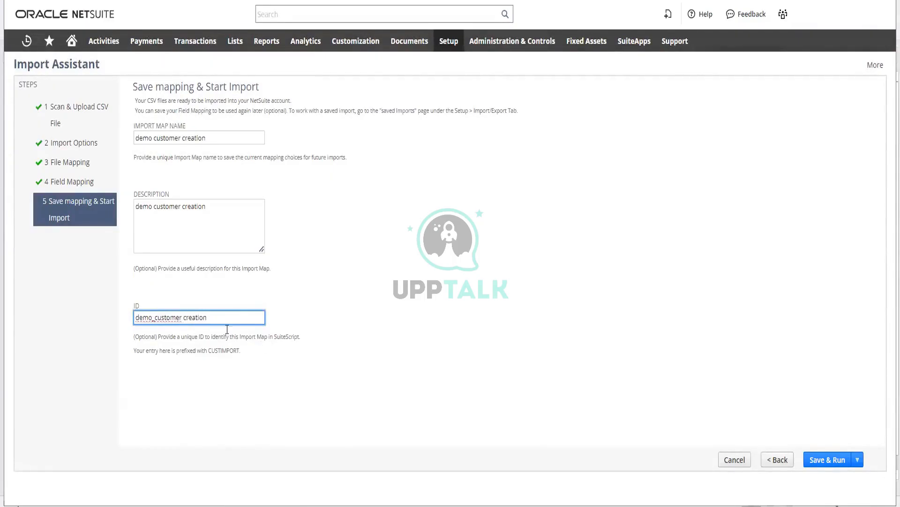
pyautogui.press('BackSpace')
pyautogui.write('_')
pyautogui.click(421, 313)
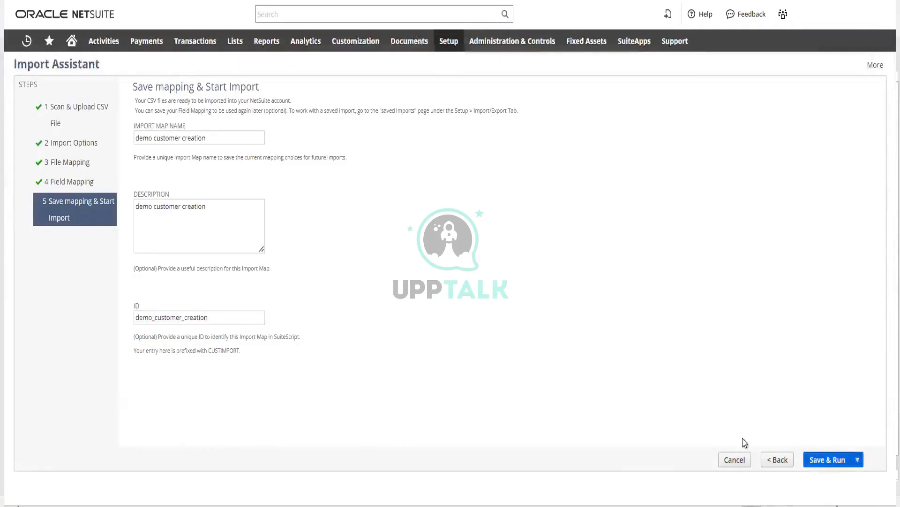
pyautogui.click(828, 459)
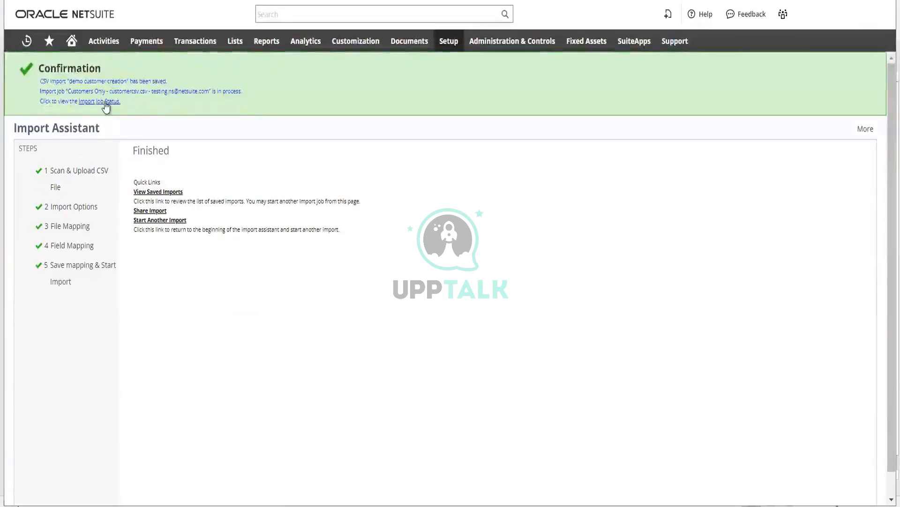
# Step: View the import job status, open the CSV response of the customercsv.csv job, and widen its Error column to read the messages
pyautogui.click(105, 102)
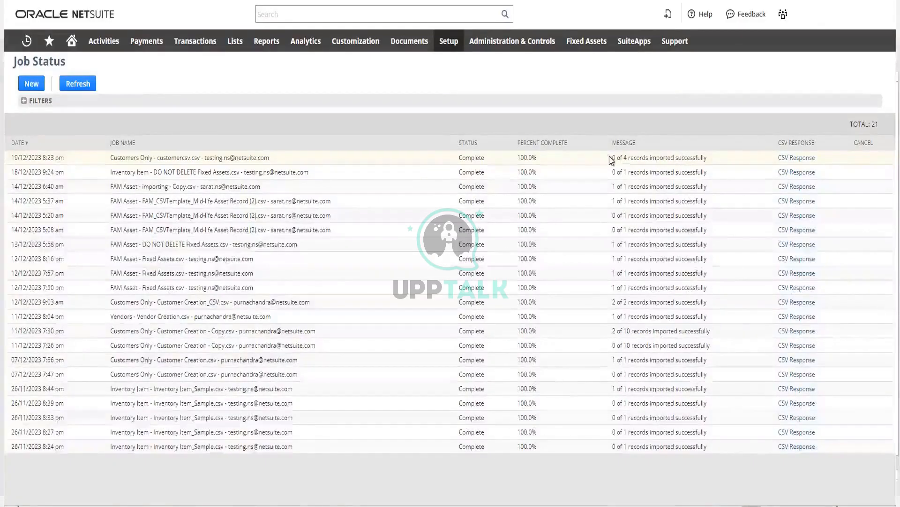
pyautogui.click(791, 161)
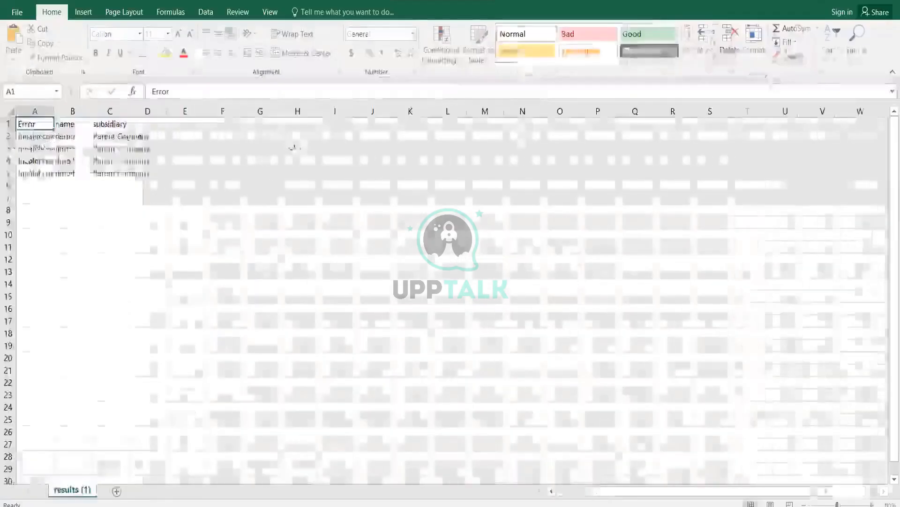
pyautogui.click(42, 106)
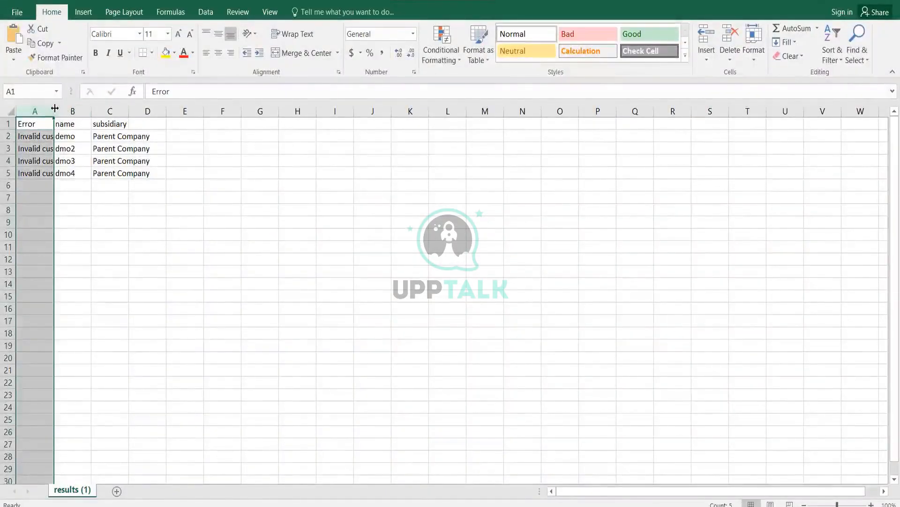
pyautogui.doubleClick(54, 108)
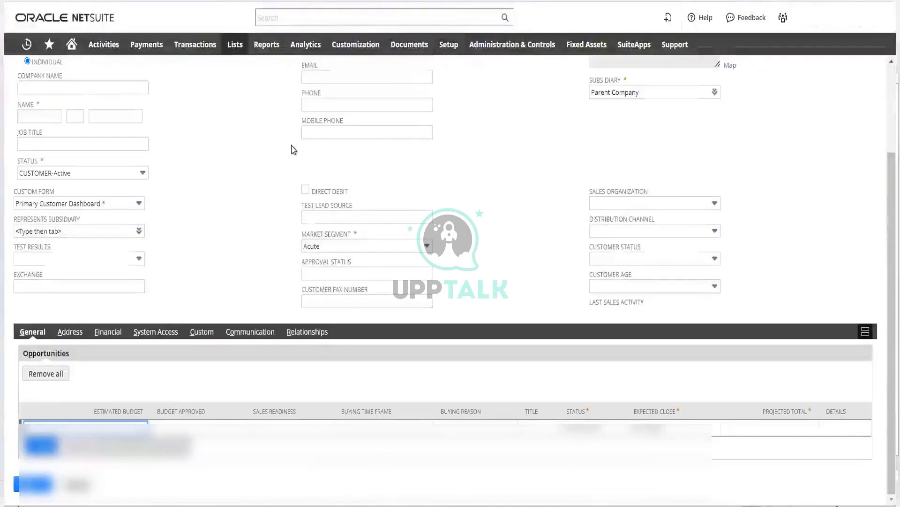
# Step: Switch to the NetSuite customer form and examine its required fields, the Status options, and the Status field help
pyautogui.scroll(3, 275, 171)
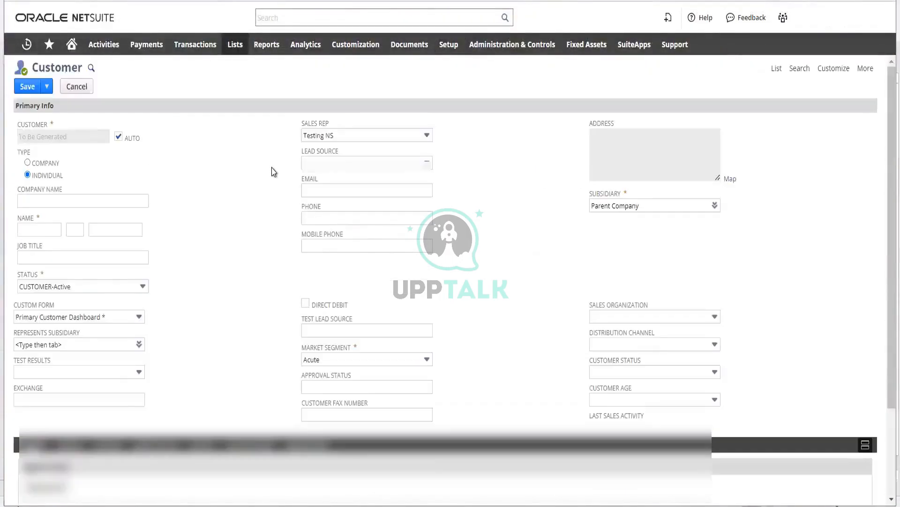
pyautogui.scroll(-3, 231, 233)
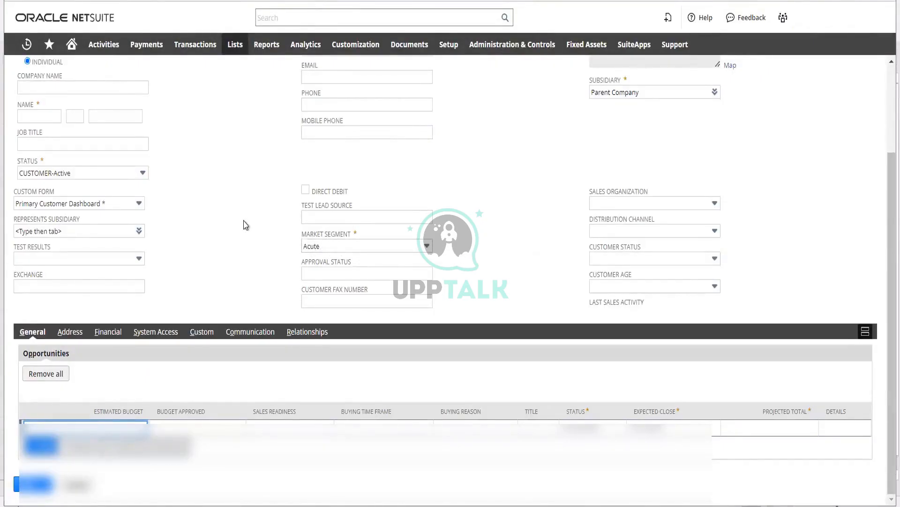
pyautogui.click(71, 177)
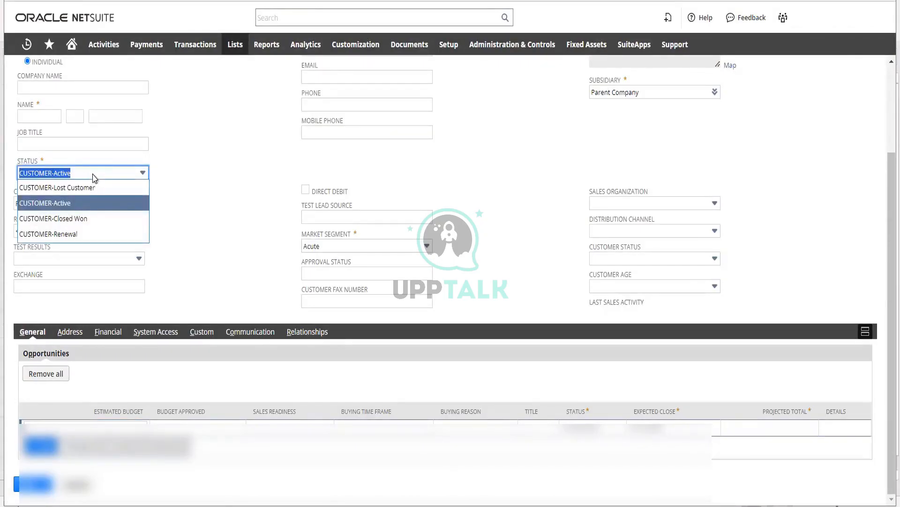
pyautogui.click(31, 162)
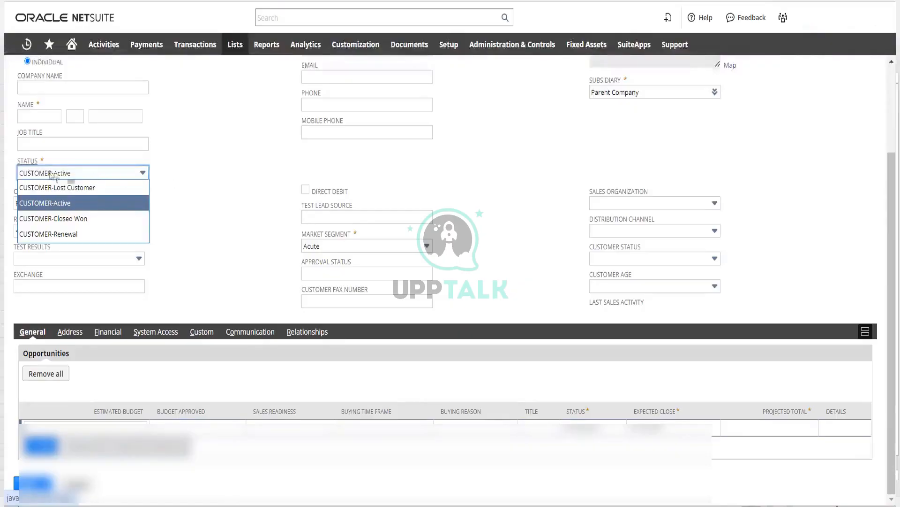
pyautogui.click(32, 161)
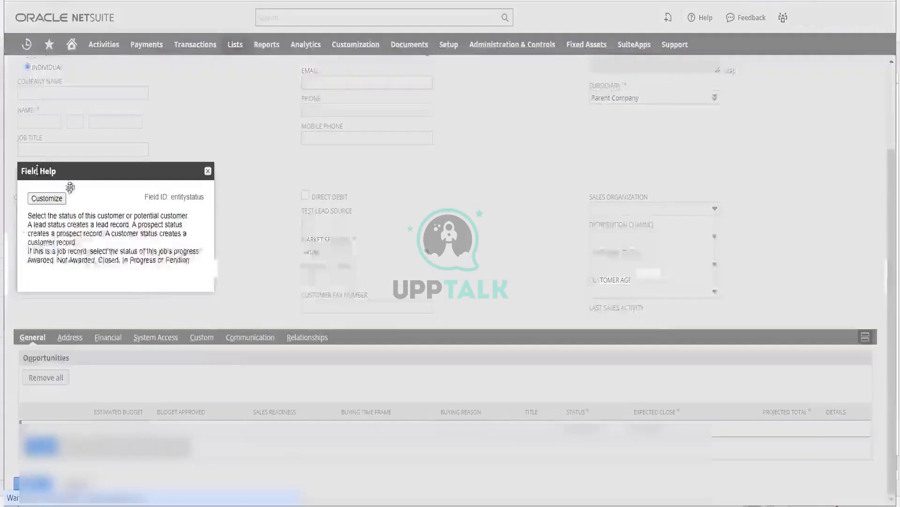
pyautogui.click(206, 173)
pyautogui.click(125, 181)
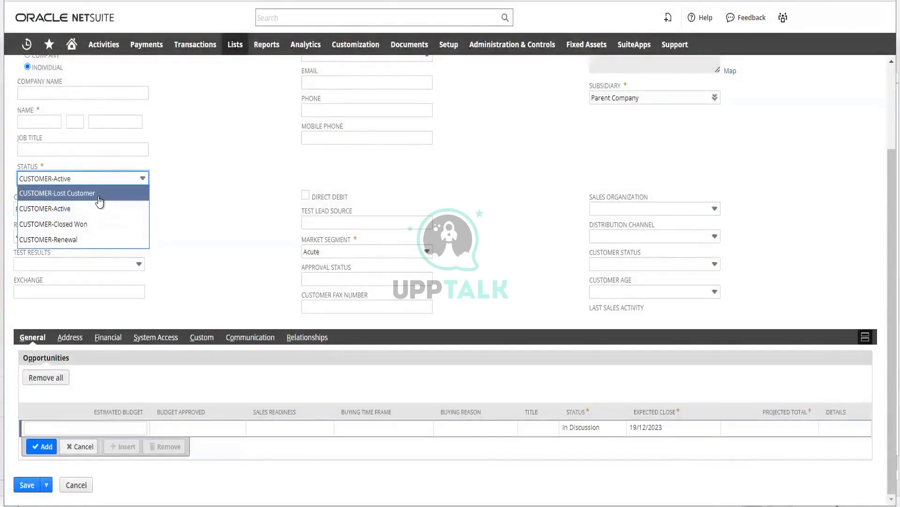
pyautogui.click(220, 172)
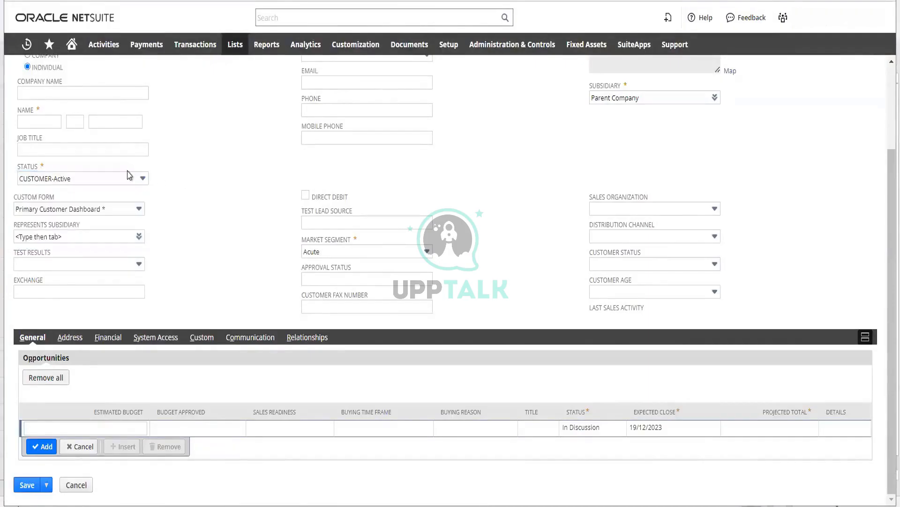
pyautogui.scroll(3, 153, 217)
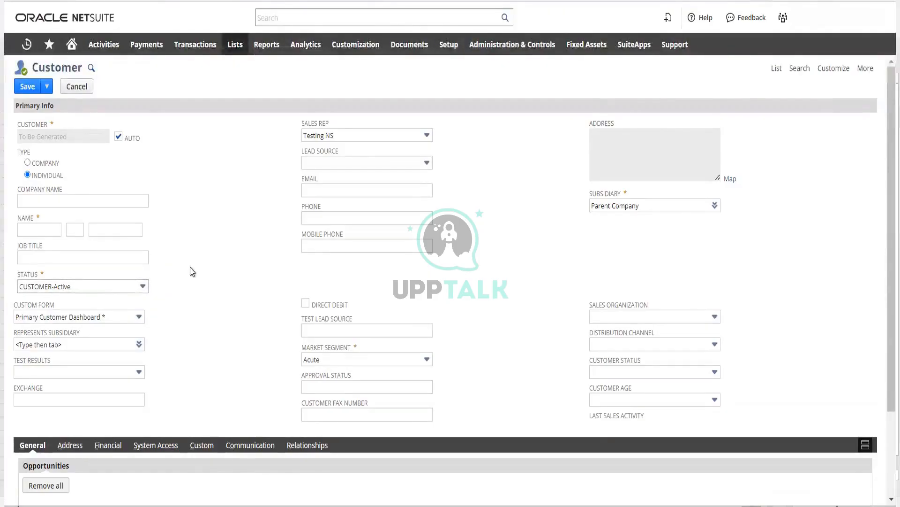
pyautogui.scroll(-3, 209, 261)
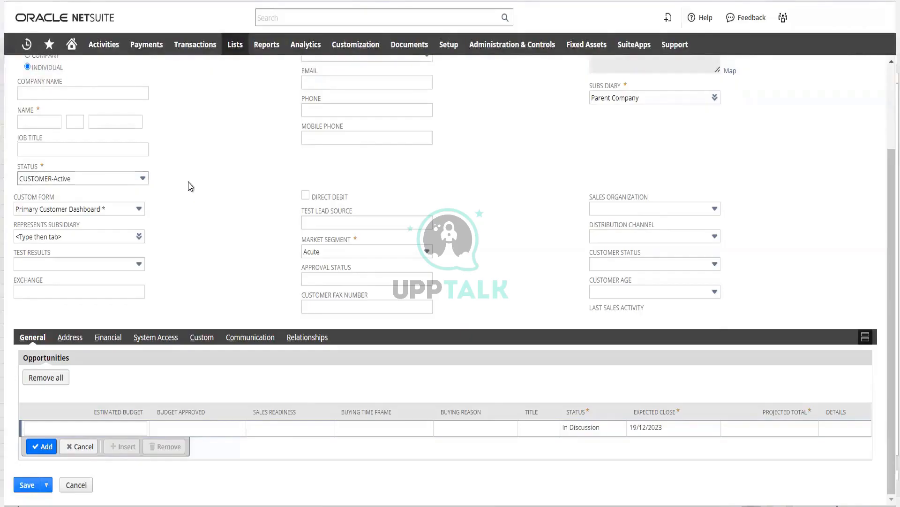
# Step: Look through the customer form's Status choices again without changing the selection, and review the rest of the form
pyautogui.click(133, 180)
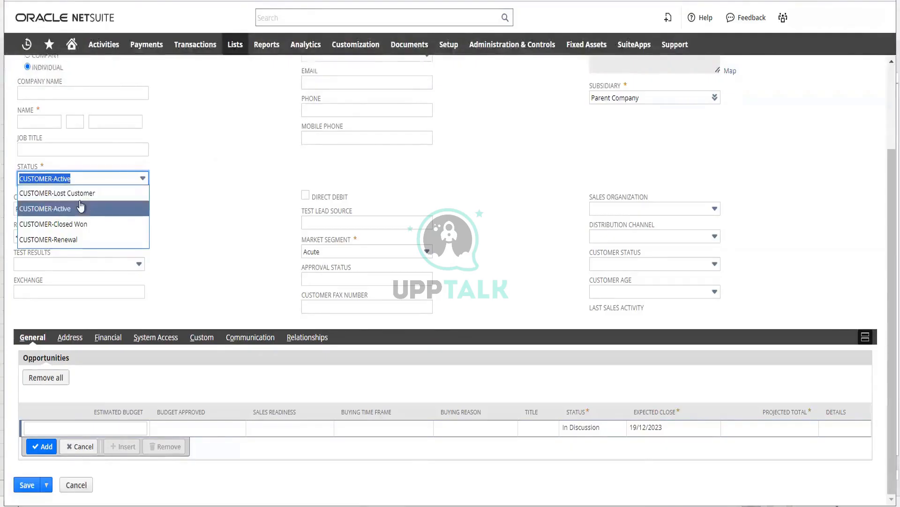
pyautogui.click(231, 161)
pyautogui.scroll(3, 234, 174)
pyautogui.scroll(-3, 235, 177)
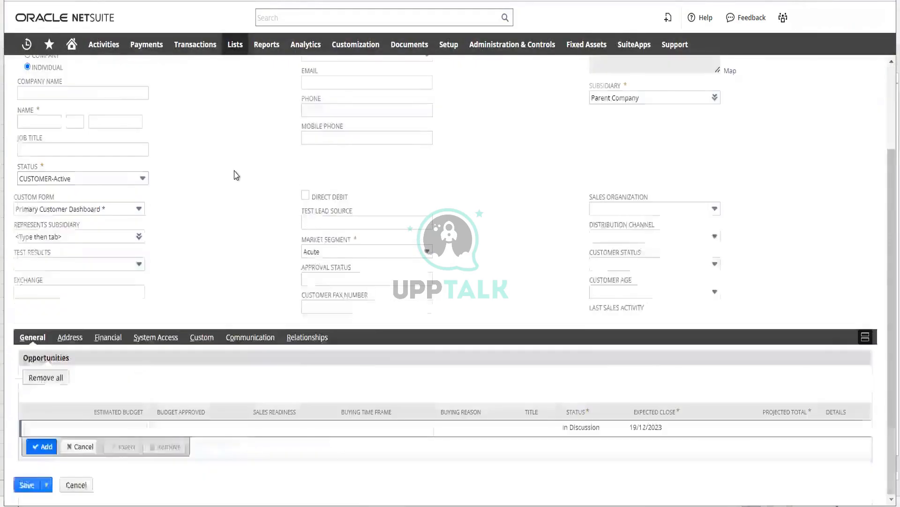
pyautogui.scroll(3, 235, 177)
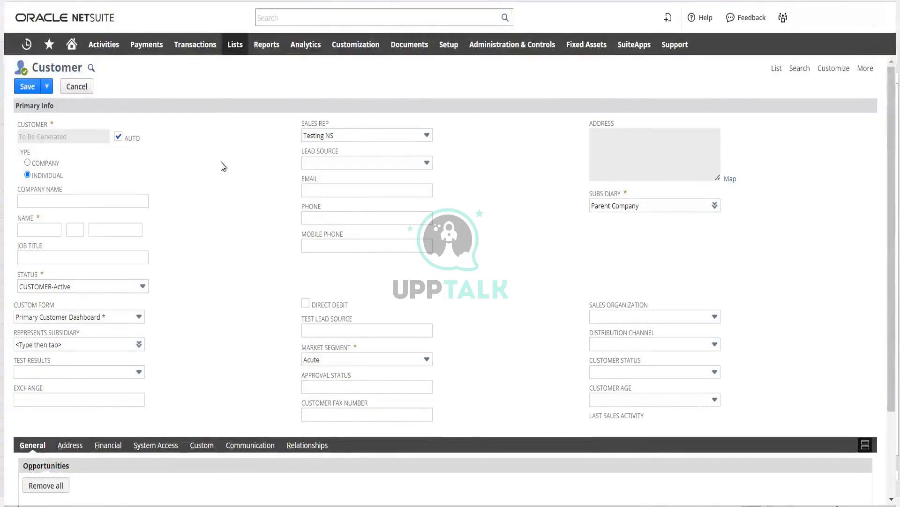
# Step: Switch to the results (1) workbook in Excel and examine the error message in cell A2
pyautogui.moveTo(387, 504)
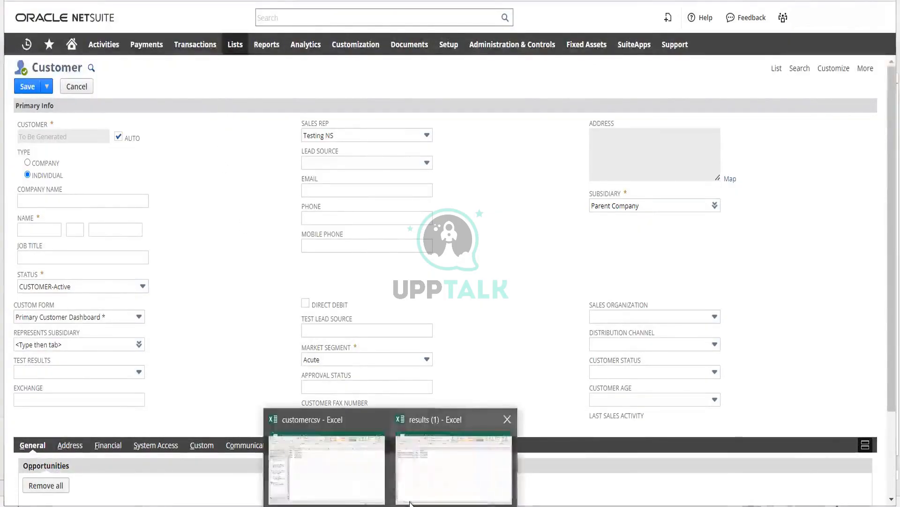
pyautogui.click(455, 453)
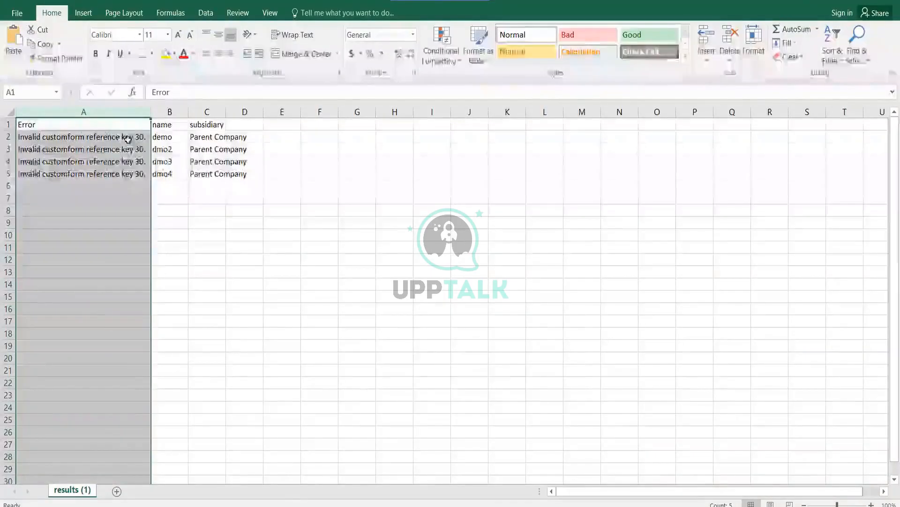
pyautogui.doubleClick(57, 138)
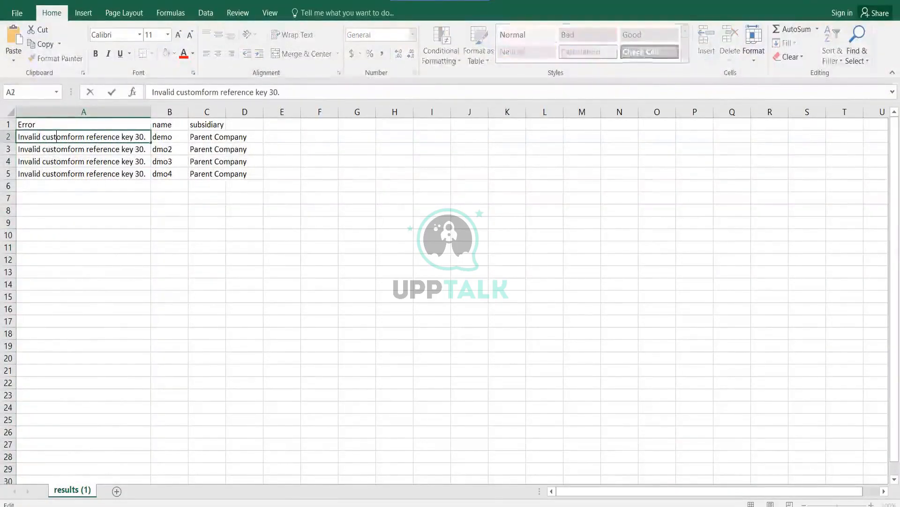
# Step: Return to NetSuite, start a new CSV import with the customercsv file, and proceed to the import options
pyautogui.click(364, 504)
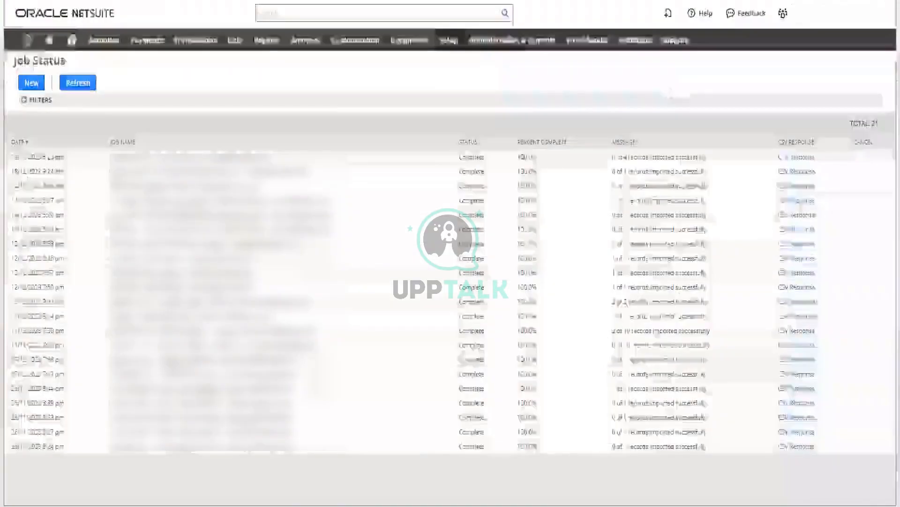
pyautogui.moveTo(452, 44)
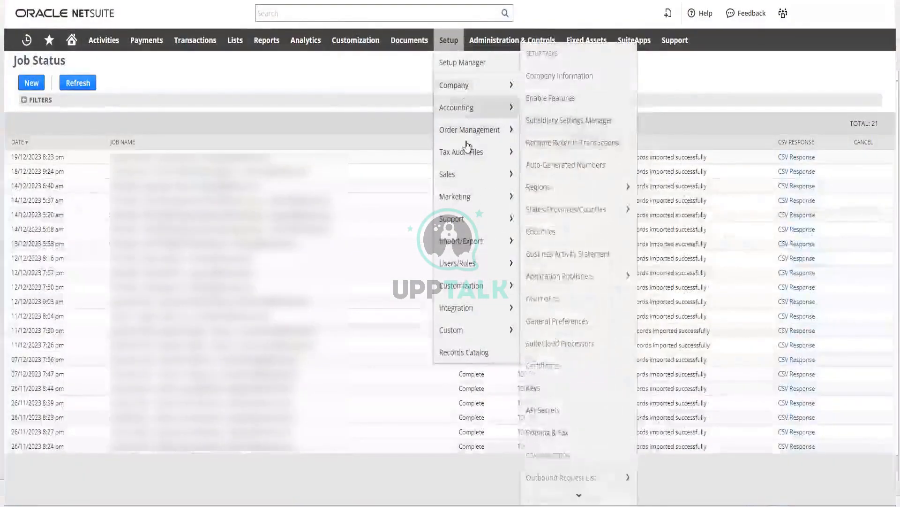
pyautogui.moveTo(474, 242)
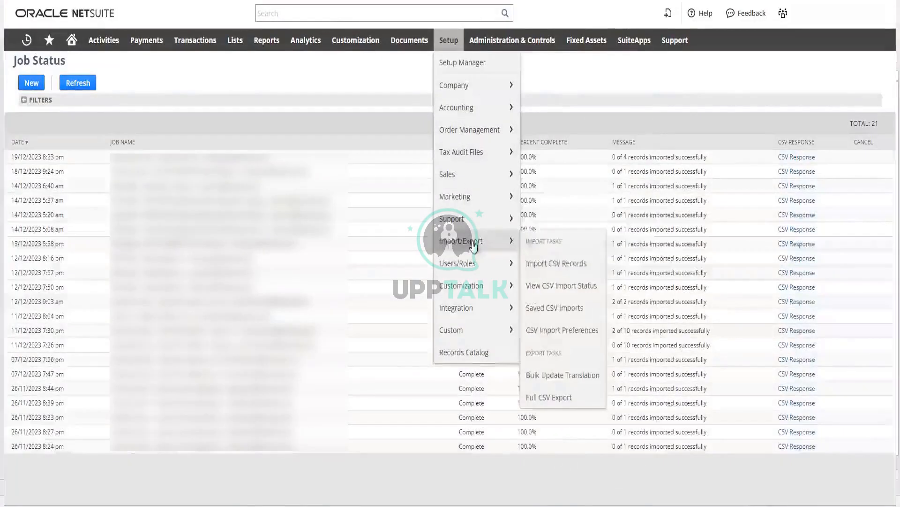
pyautogui.click(553, 263)
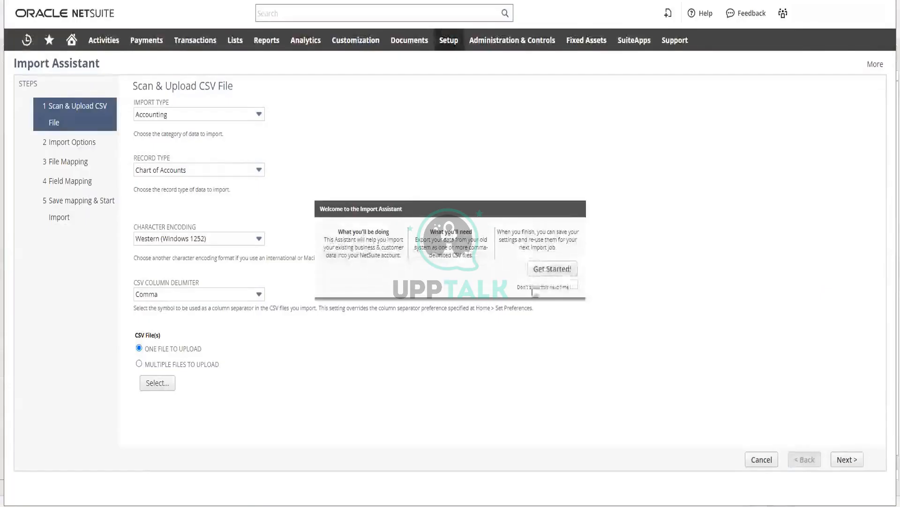
pyautogui.click(547, 272)
pyautogui.click(159, 382)
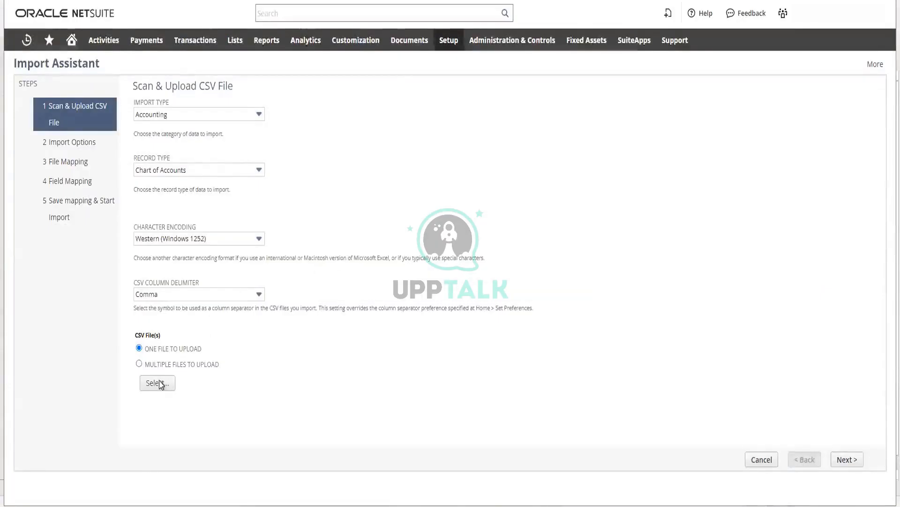
pyautogui.click(143, 40)
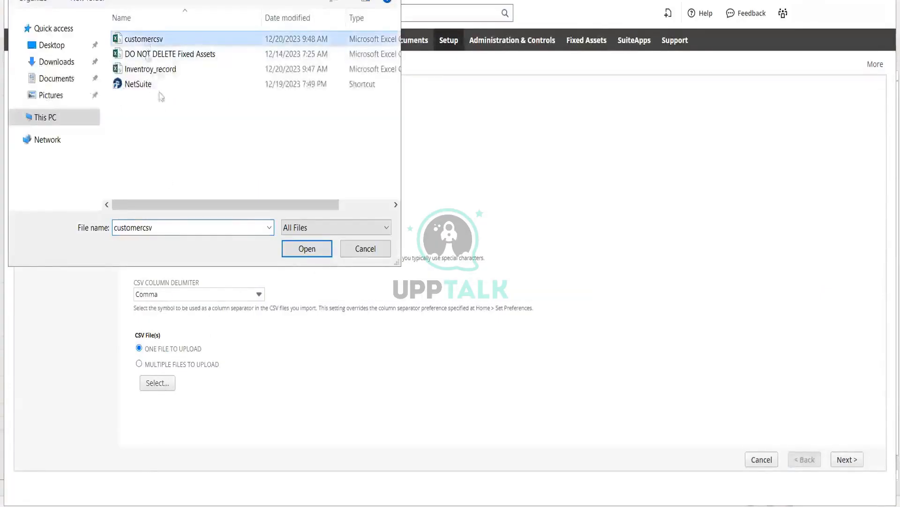
pyautogui.click(305, 248)
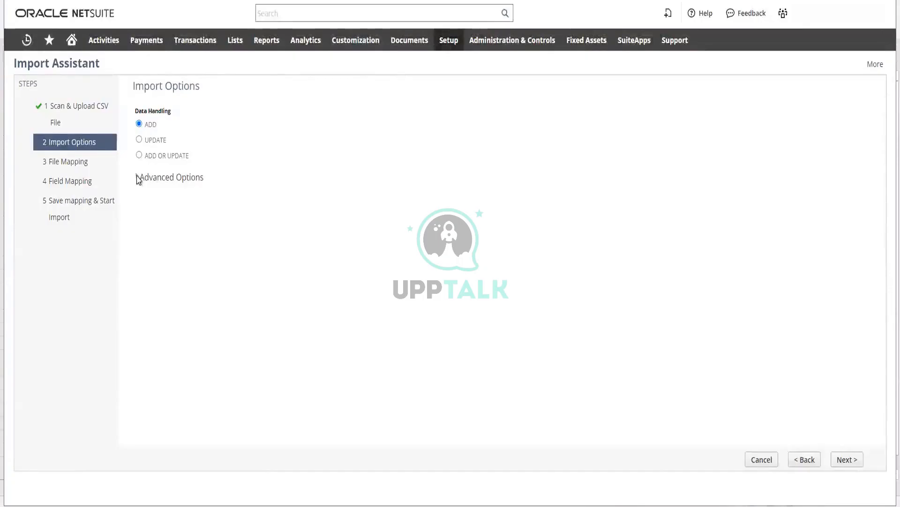
# Step: Examine the advanced import options, including the field help for Run Server SuiteScript and Trigger Workflows
pyautogui.click(138, 177)
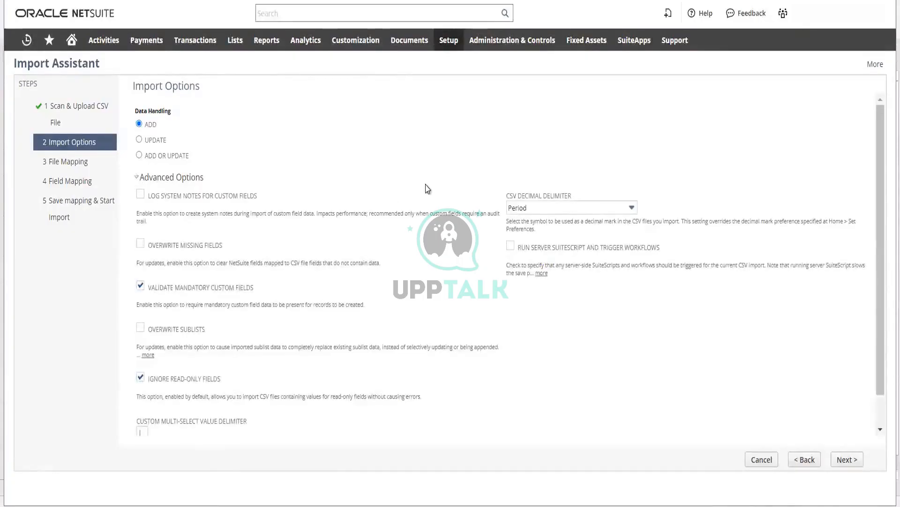
pyautogui.scroll(-1, 427, 189)
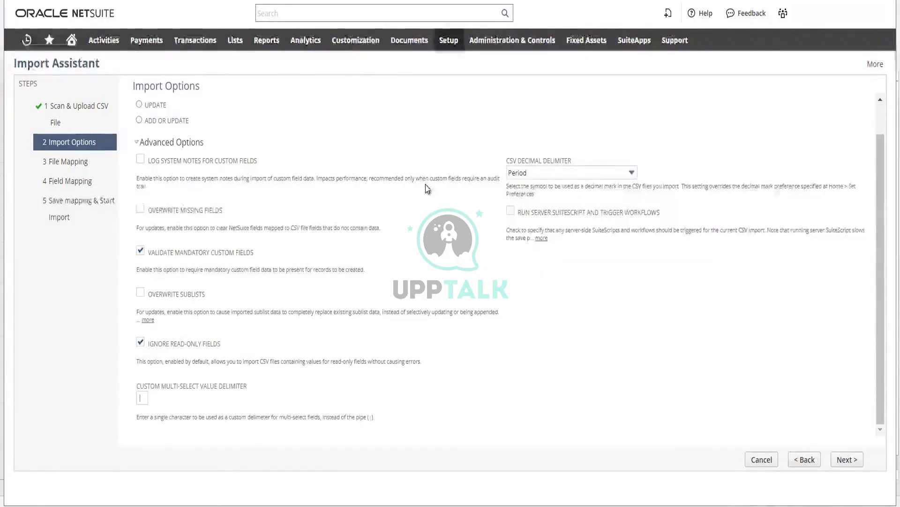
pyautogui.scroll(1, 239, 209)
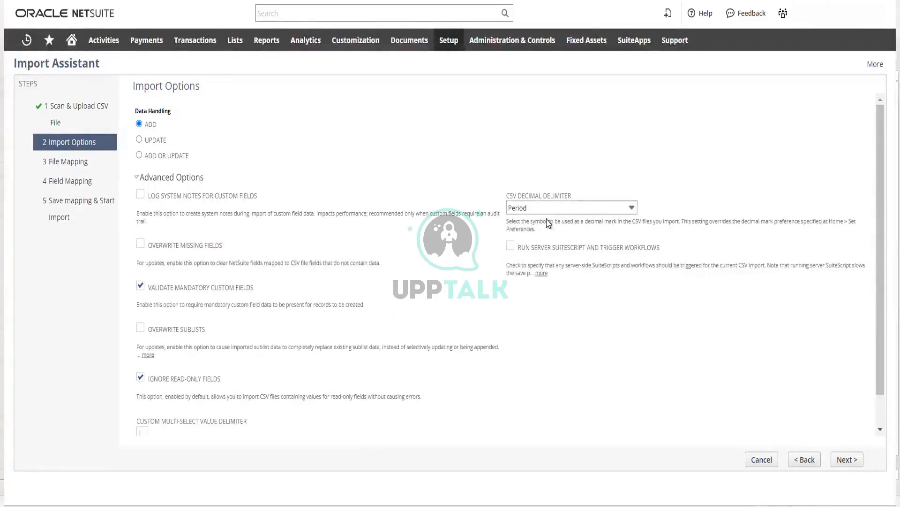
pyautogui.click(542, 274)
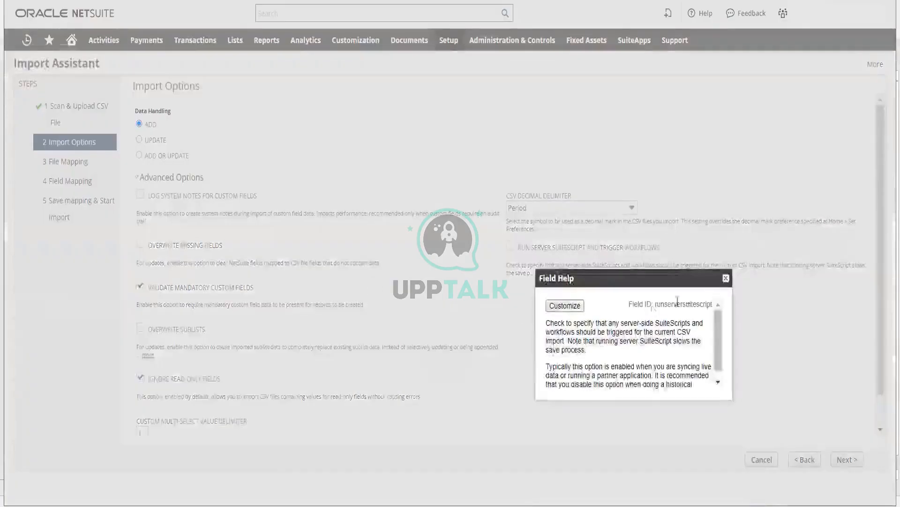
pyautogui.click(726, 278)
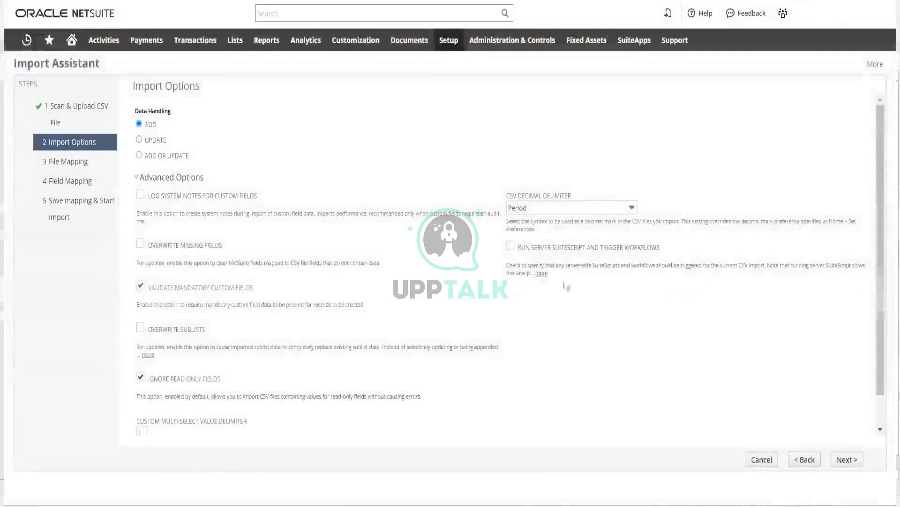
pyautogui.scroll(-1, 372, 275)
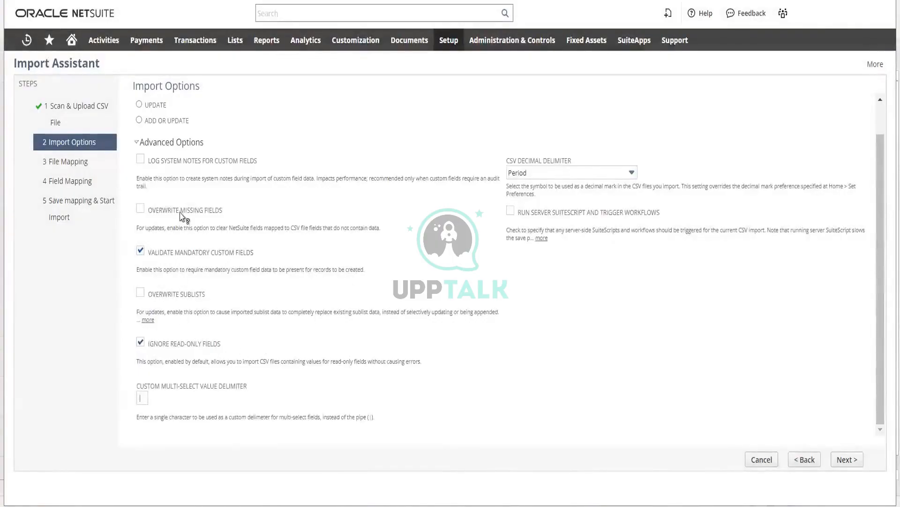
pyautogui.scroll(1, 181, 192)
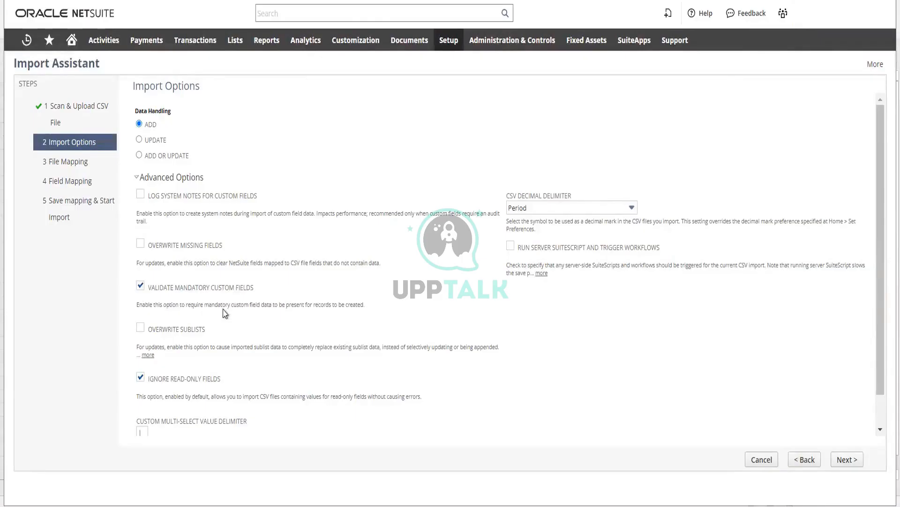
pyautogui.scroll(-1, 244, 324)
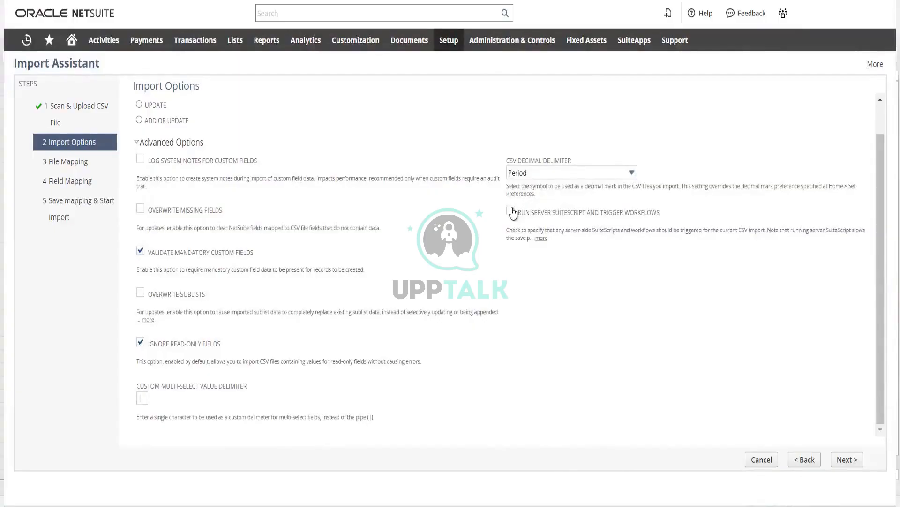
pyautogui.scroll(1, 384, 209)
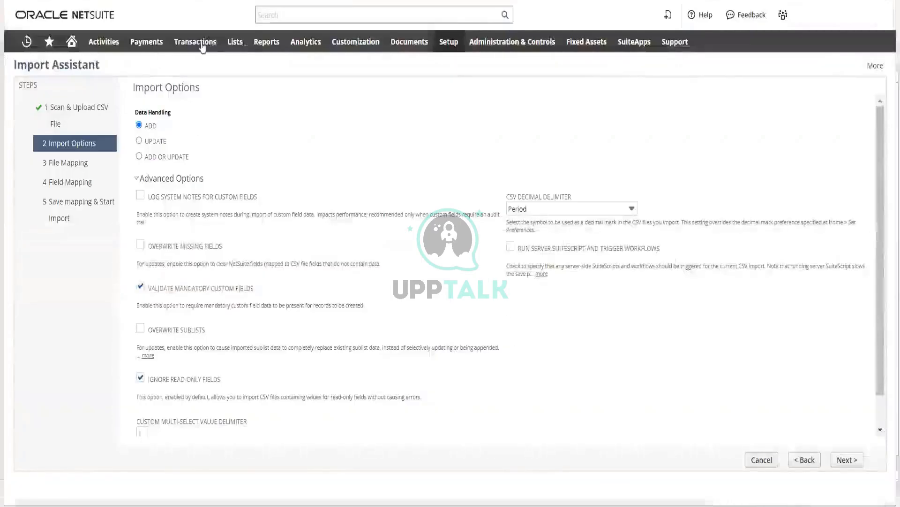
# Step: Open a new customer form from the relationship lists and review its required fields
pyautogui.moveTo(200, 45)
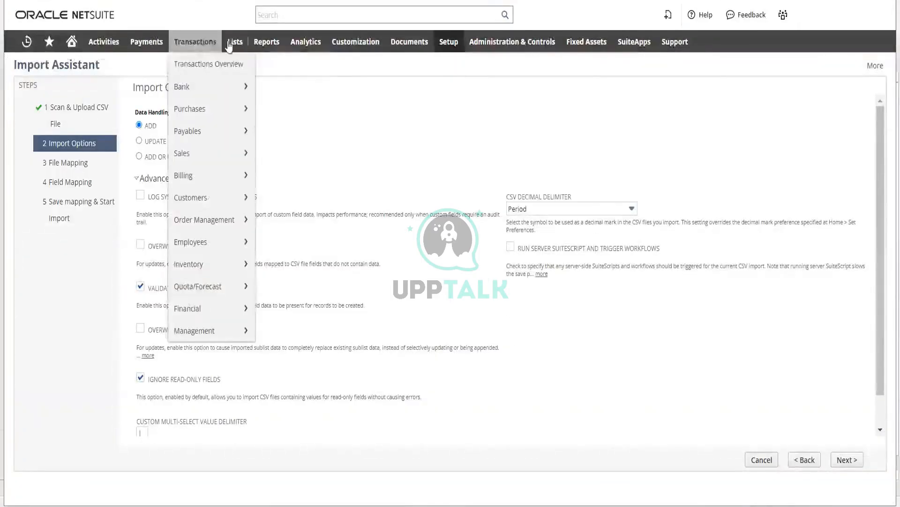
pyautogui.moveTo(232, 43)
pyautogui.moveTo(259, 156)
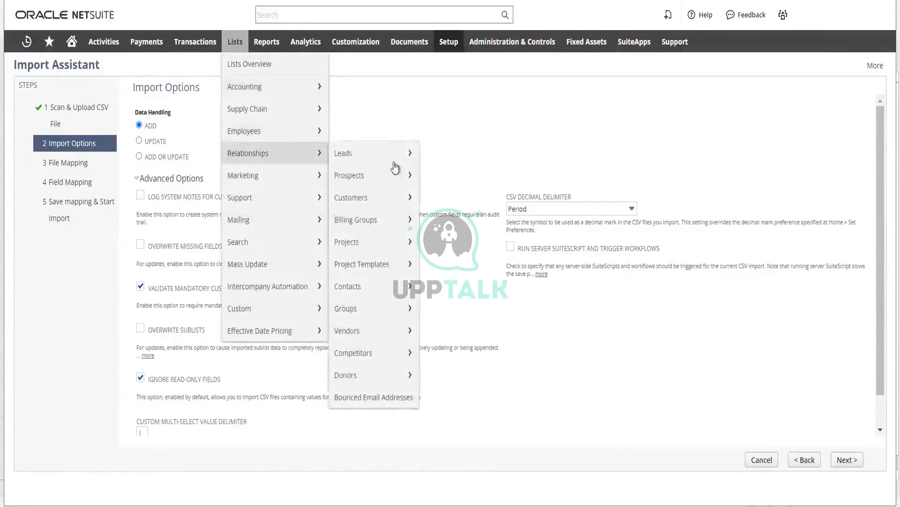
pyautogui.moveTo(379, 207)
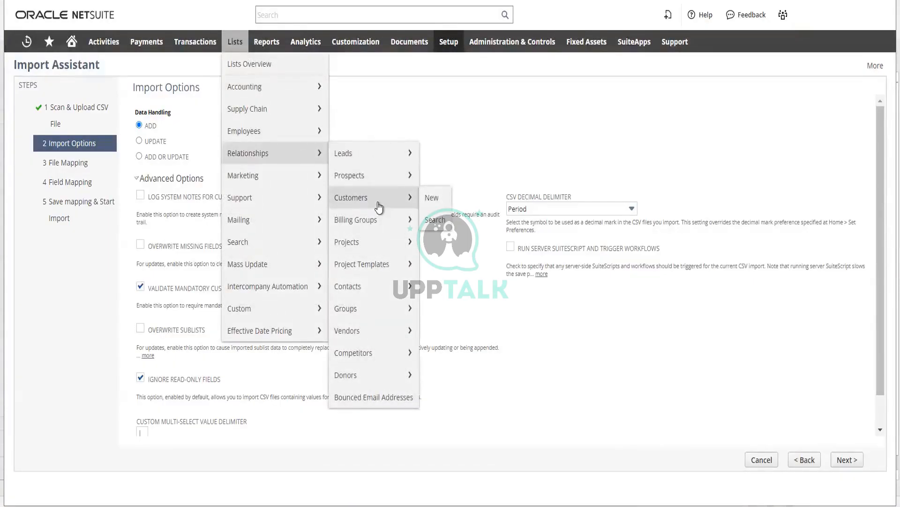
pyautogui.click(379, 207)
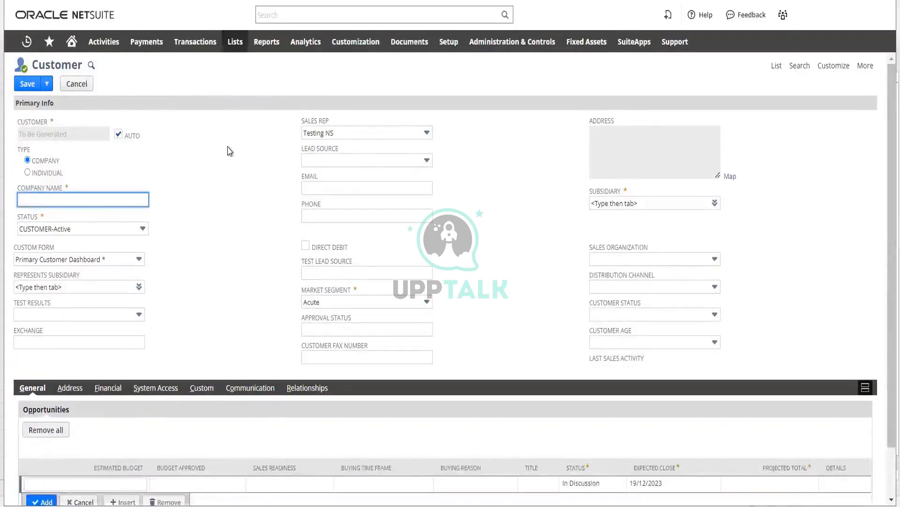
pyautogui.scroll(-2, 229, 164)
pyautogui.scroll(2, 229, 164)
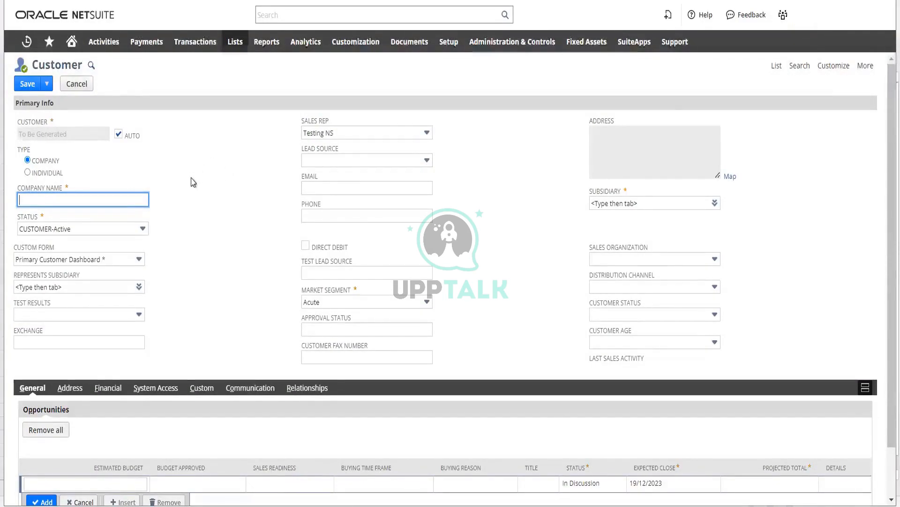
# Step: Examine the forms available in the customer's Custom Form field, keeping Primary Customer Dashboard selected
pyautogui.click(109, 263)
pyautogui.scroll(1, 108, 297)
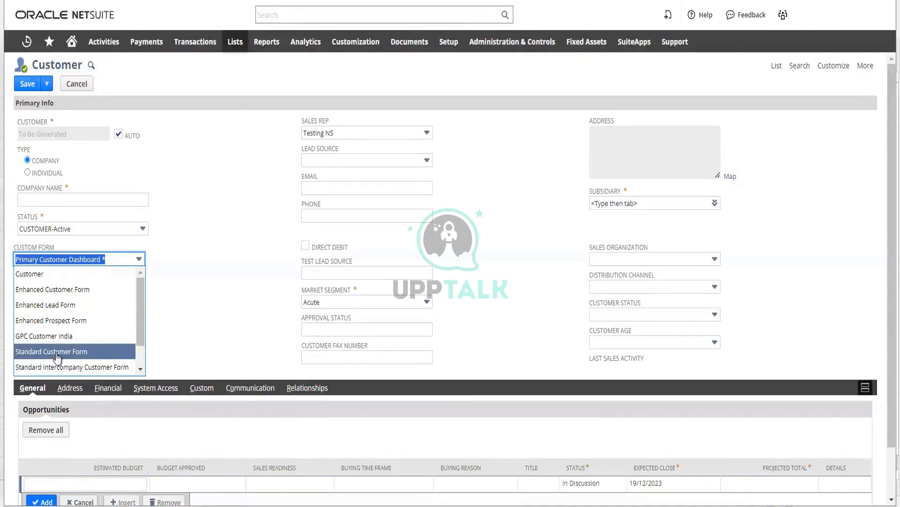
pyautogui.scroll(-1, 63, 315)
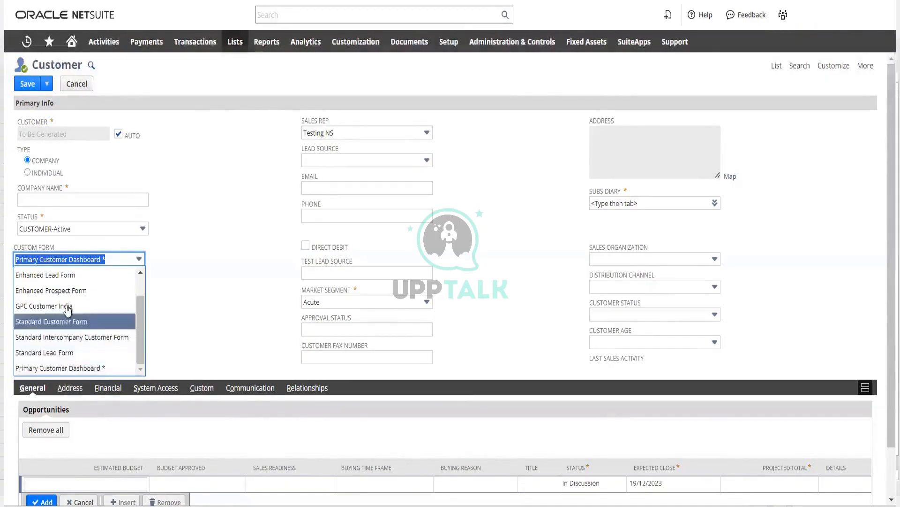
pyautogui.scroll(1, 78, 295)
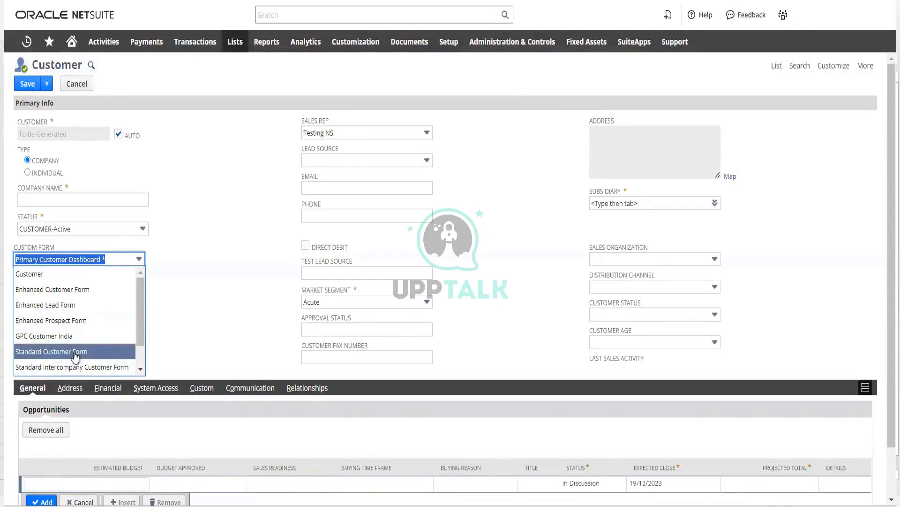
pyautogui.scroll(-1, 75, 357)
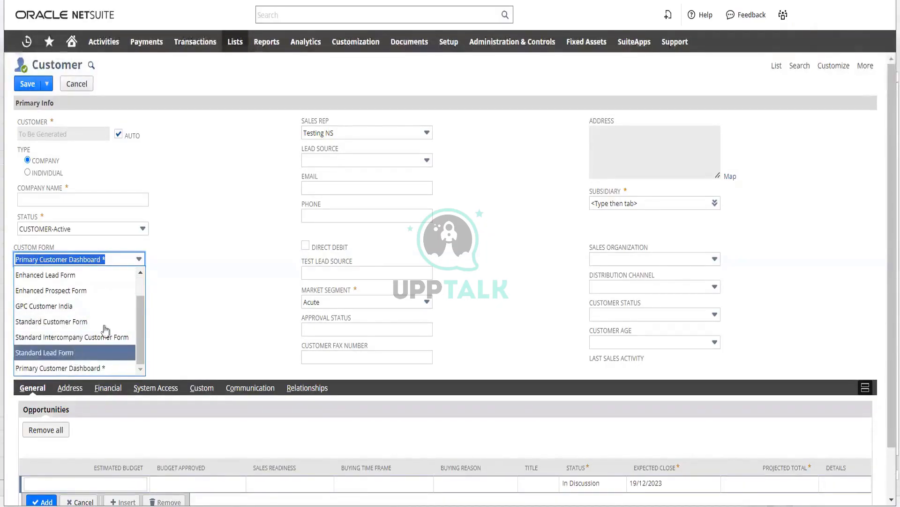
pyautogui.click(203, 263)
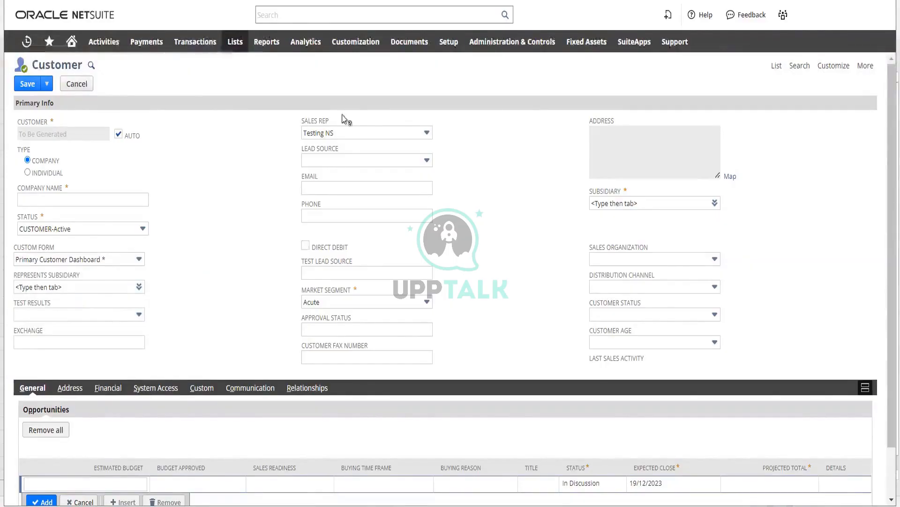
# Step: Open the Import Assistant to start another CSV record import
pyautogui.moveTo(449, 45)
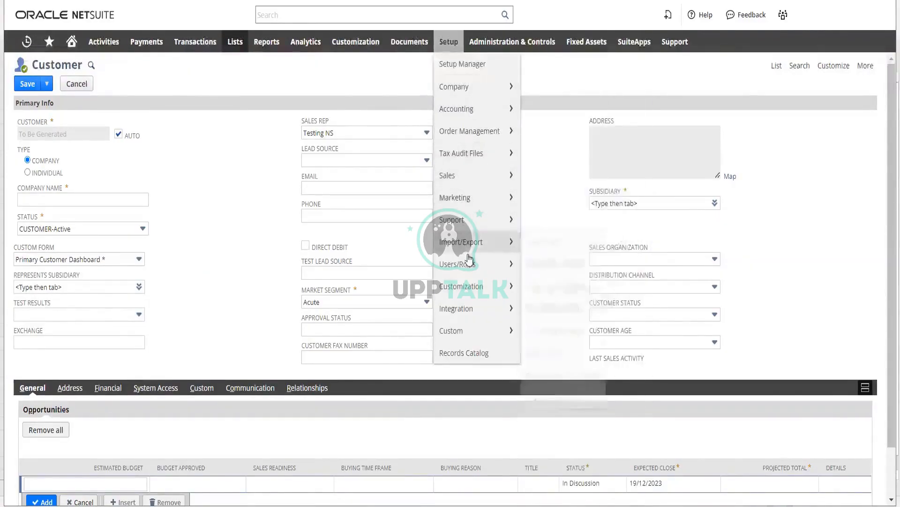
pyautogui.moveTo(471, 249)
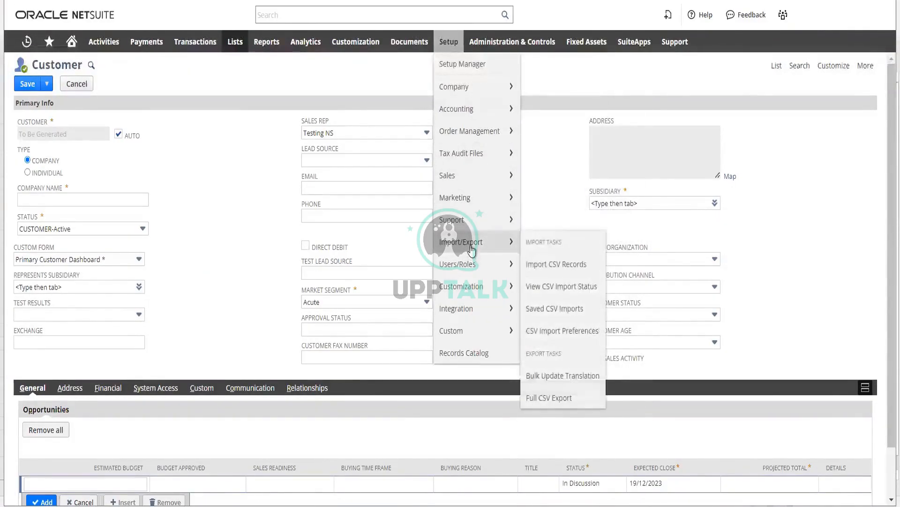
pyautogui.click(560, 266)
pyautogui.click(447, 71)
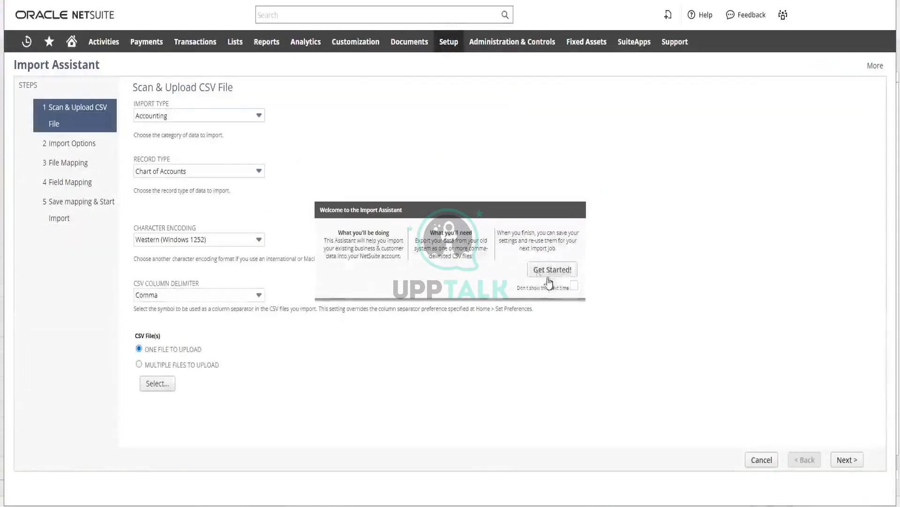
# Step: Dismiss the Import Assistant welcome message and set the import type to Relationships
pyautogui.click(552, 270)
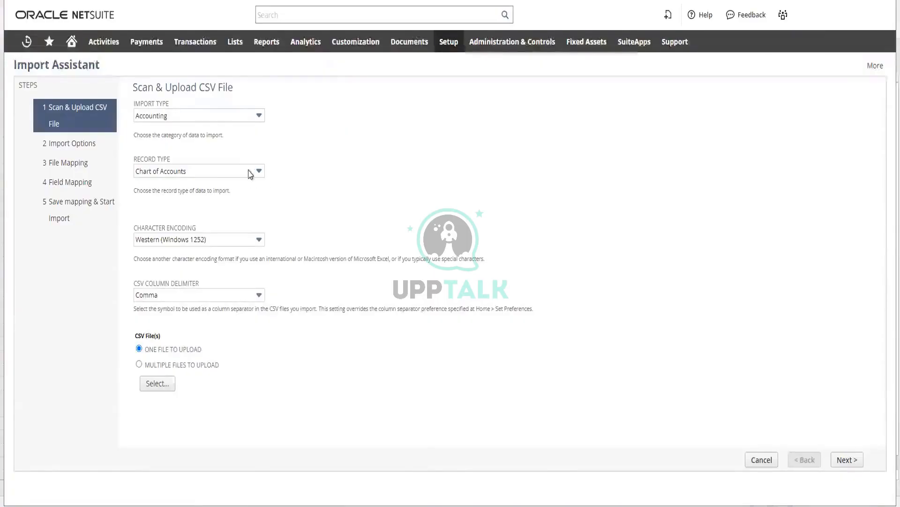
pyautogui.click(243, 121)
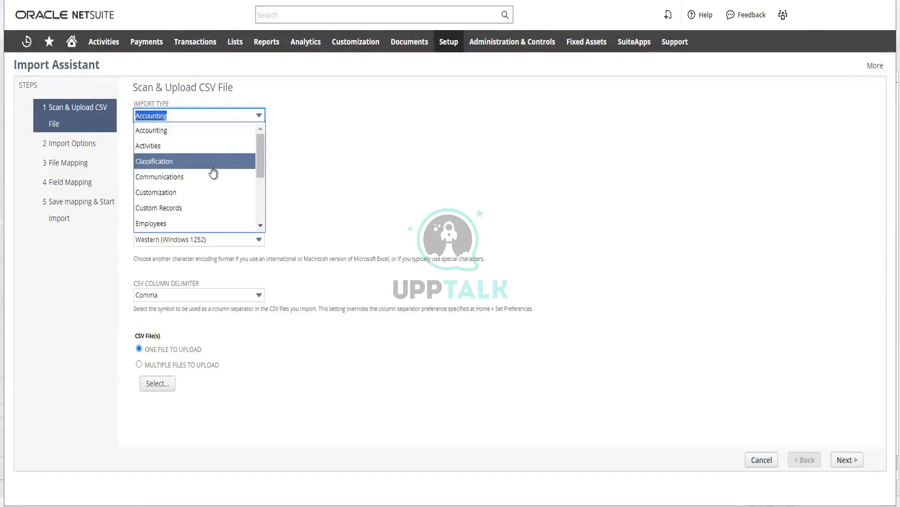
pyautogui.scroll(-5, 213, 172)
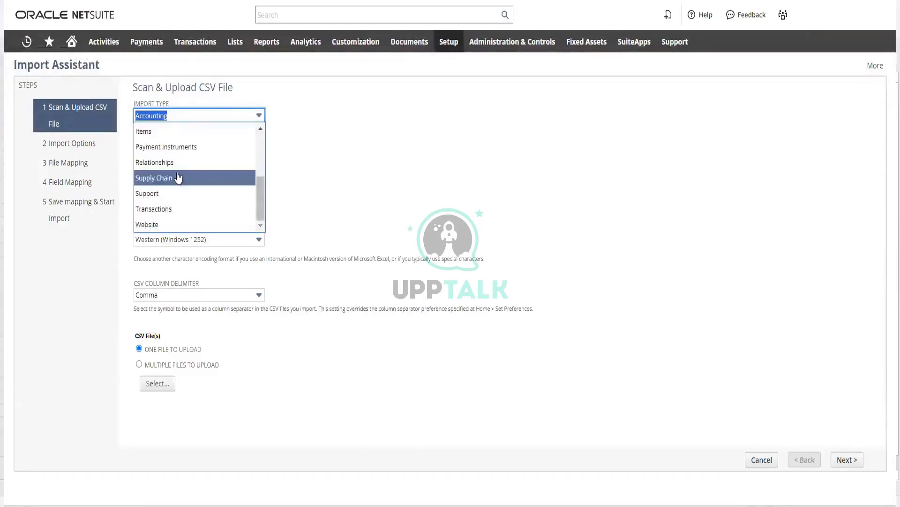
pyautogui.click(180, 163)
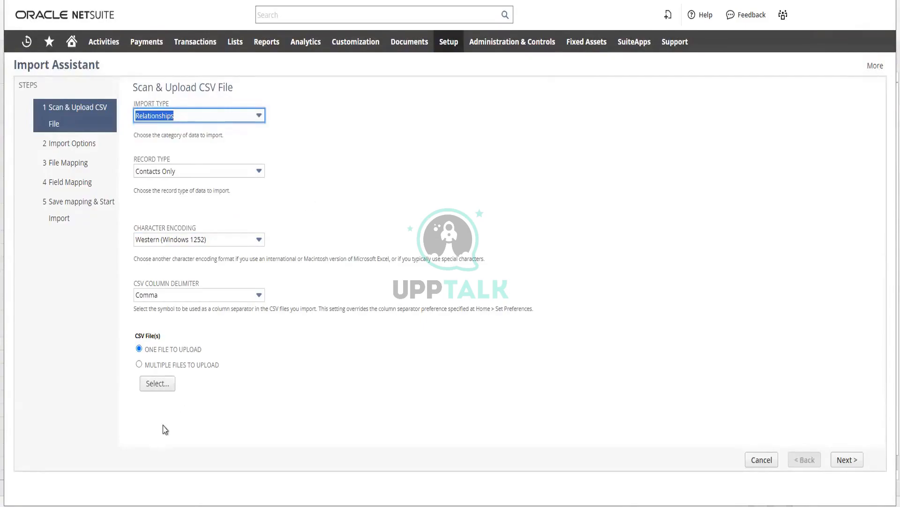
# Step: Choose customercsv.csv as the single file to upload and continue to the import options
pyautogui.click(158, 385)
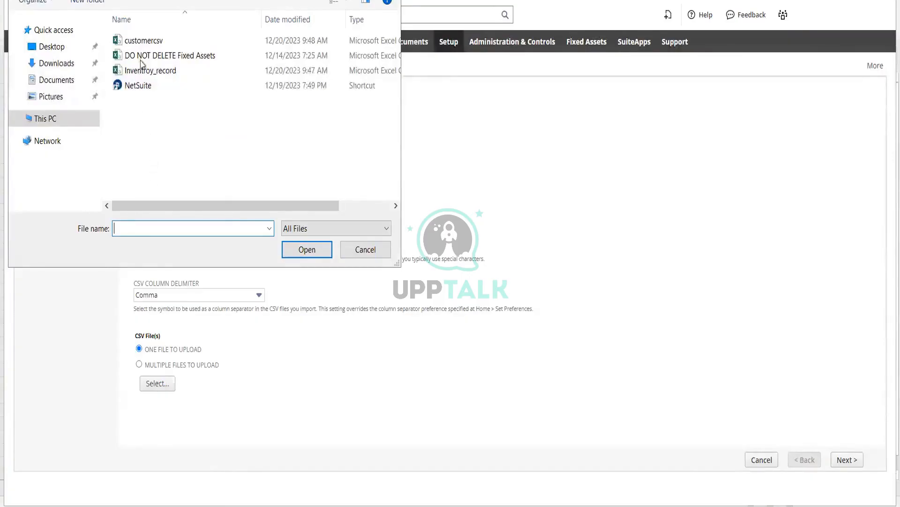
pyautogui.click(146, 40)
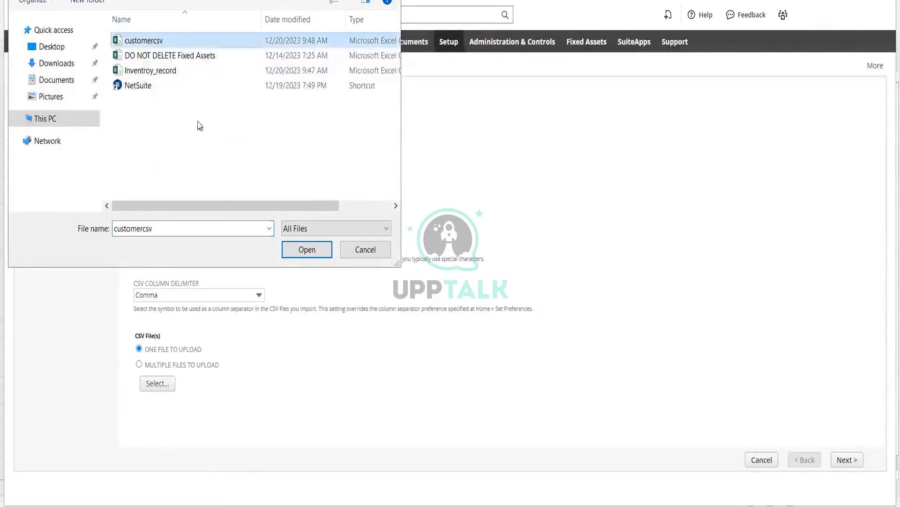
pyautogui.click(306, 250)
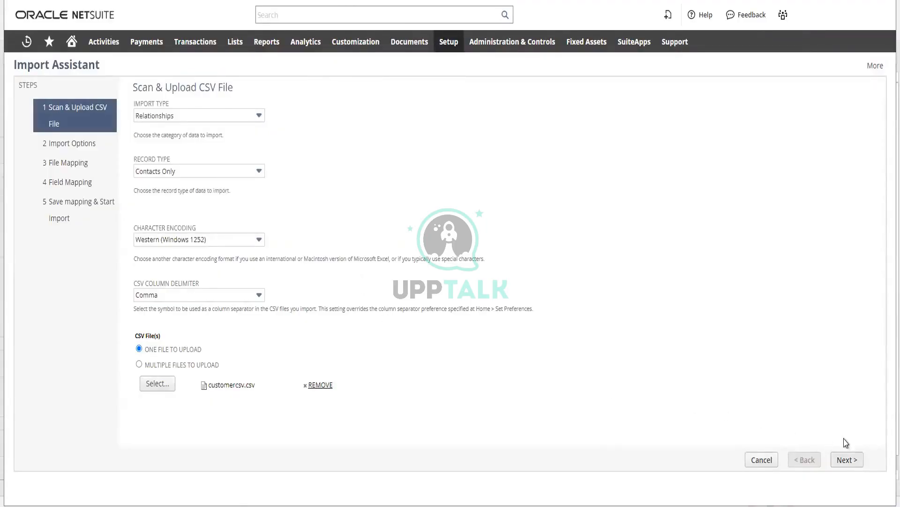
pyautogui.click(847, 458)
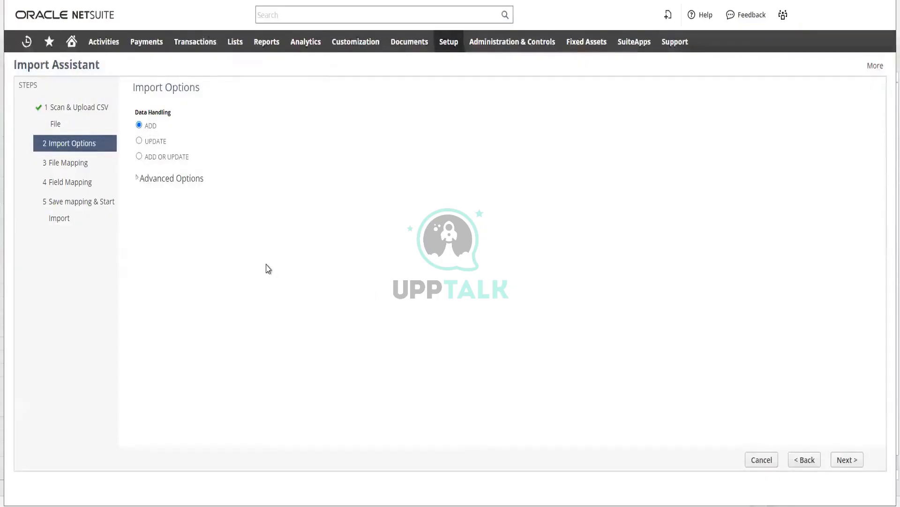
# Step: Examine the advanced import options and the contact forms available for the Custom Form setting
pyautogui.click(140, 179)
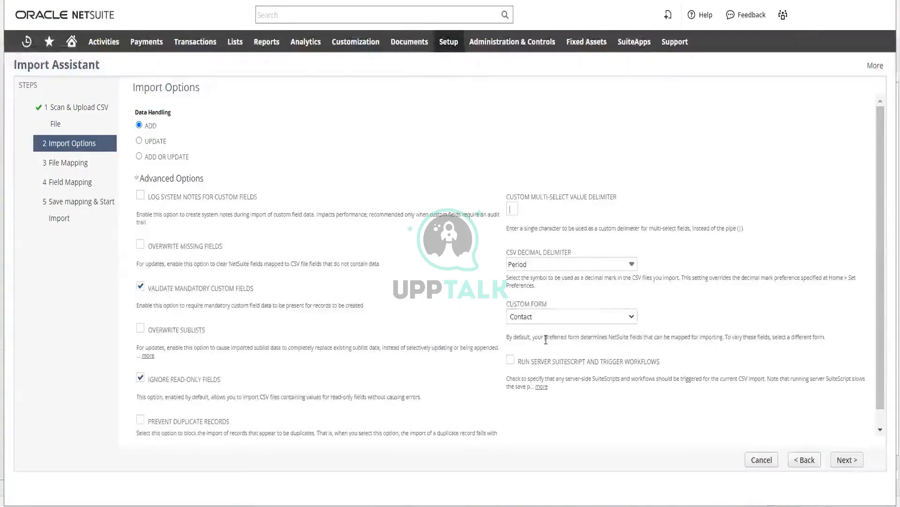
pyautogui.scroll(-1, 506, 286)
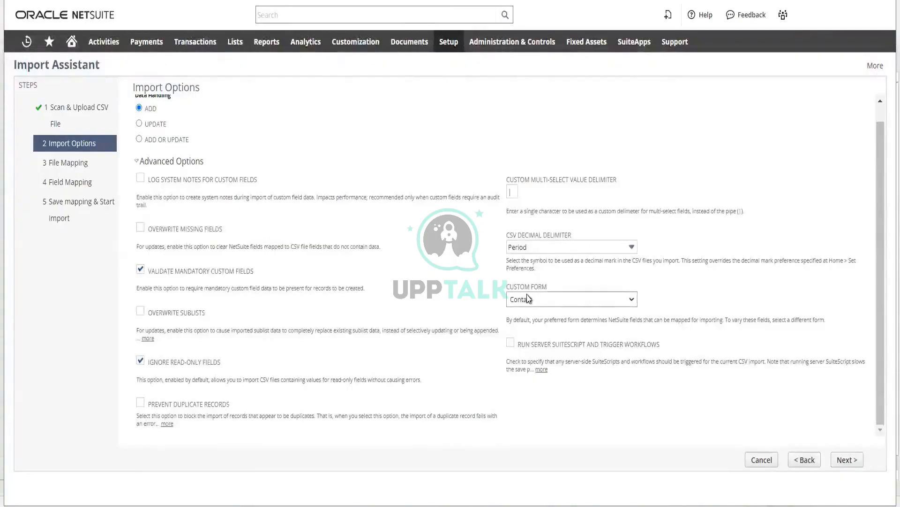
pyautogui.click(595, 306)
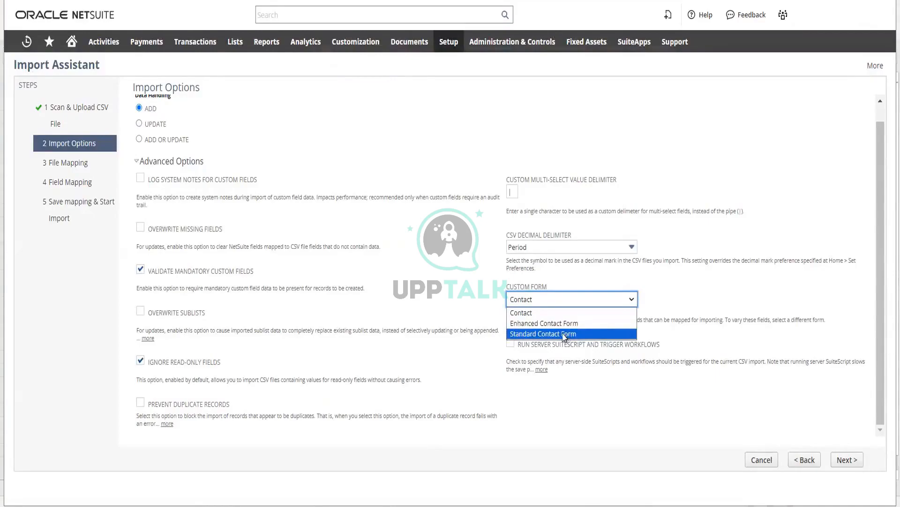
pyautogui.scroll(1, 339, 234)
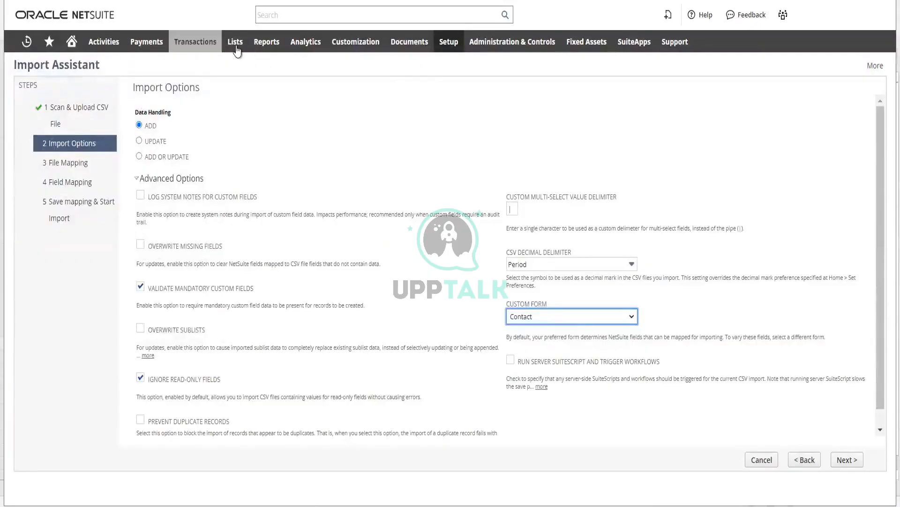
pyautogui.moveTo(448, 43)
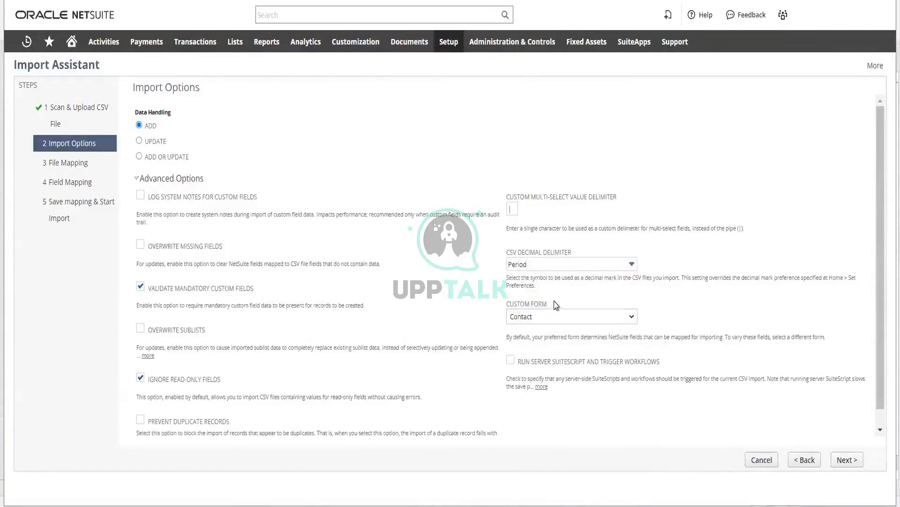
pyautogui.moveTo(549, 303); pyautogui.dragTo(506, 305)
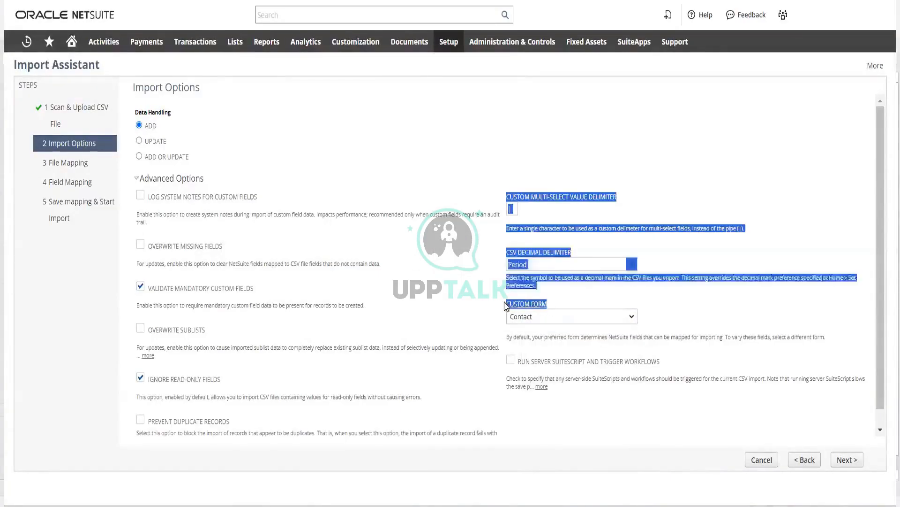
pyautogui.click(585, 300)
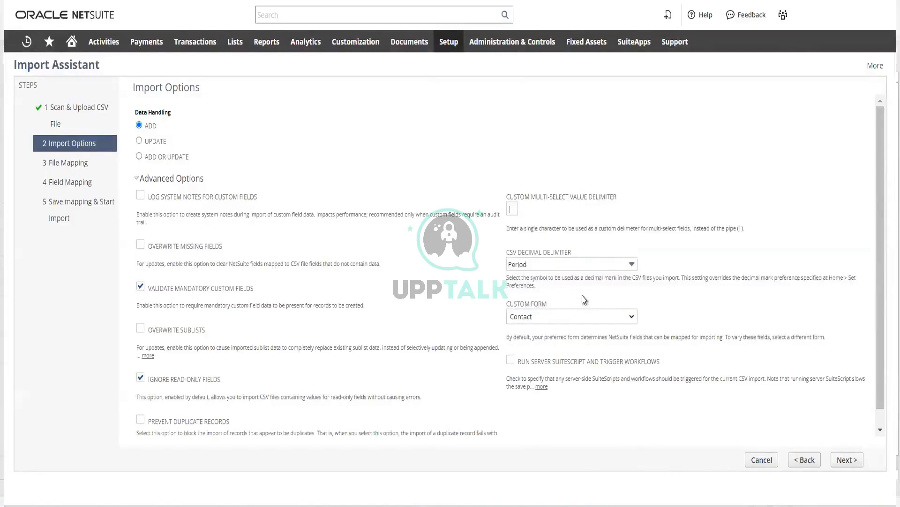
pyautogui.scroll(-1, 584, 300)
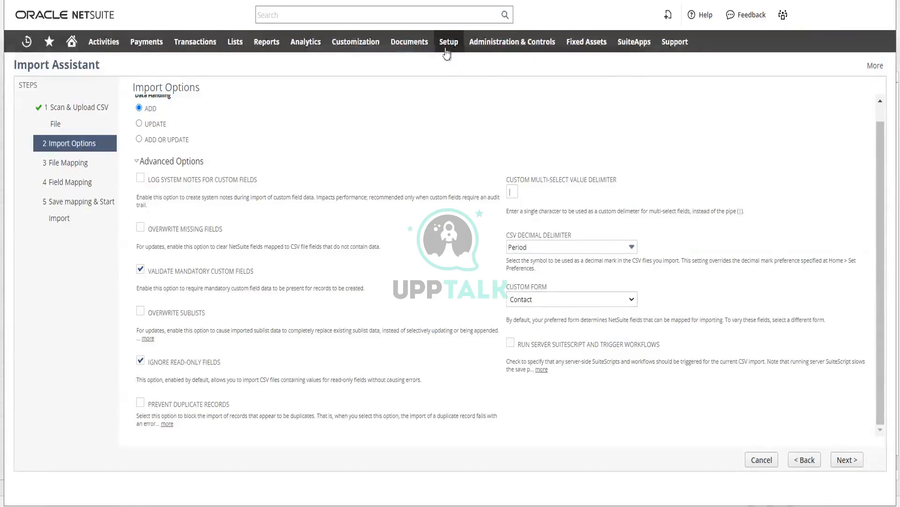
# Step: Restart the CSV record import and set its import type to Relationships
pyautogui.moveTo(447, 47)
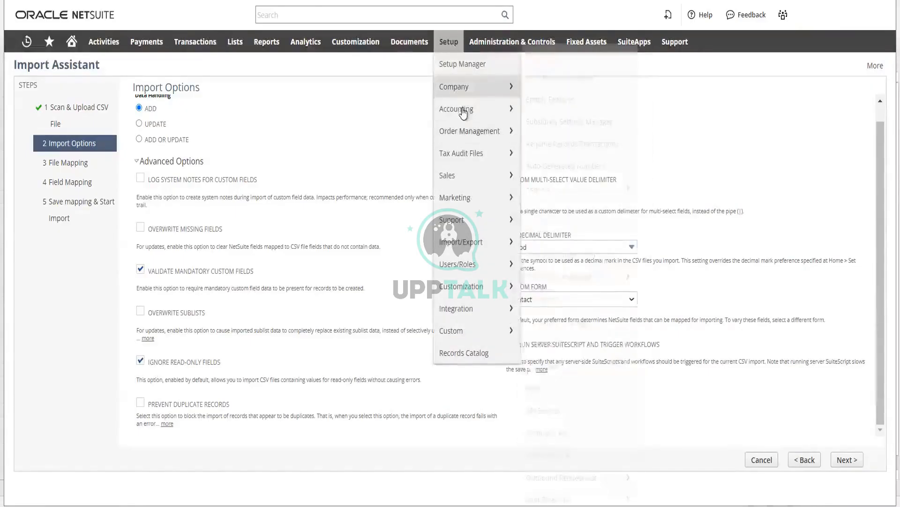
pyautogui.moveTo(461, 127)
pyautogui.moveTo(501, 245)
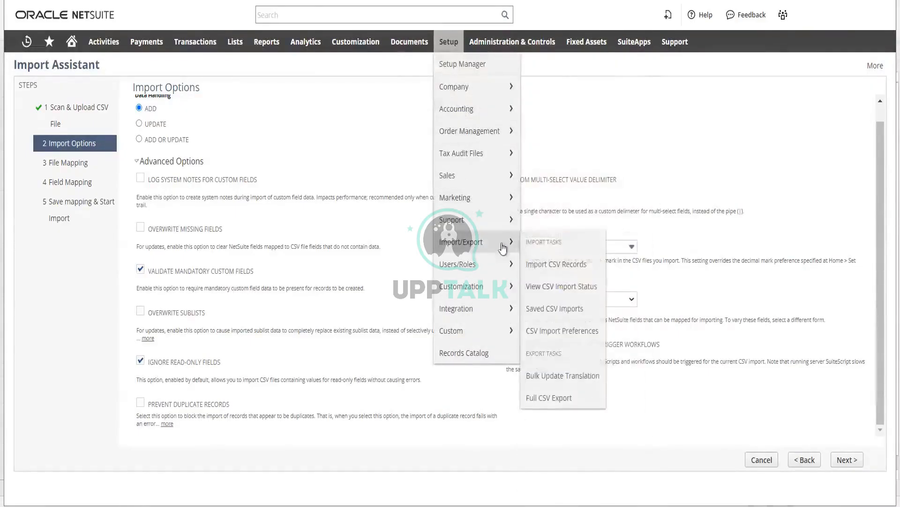
pyautogui.click(540, 267)
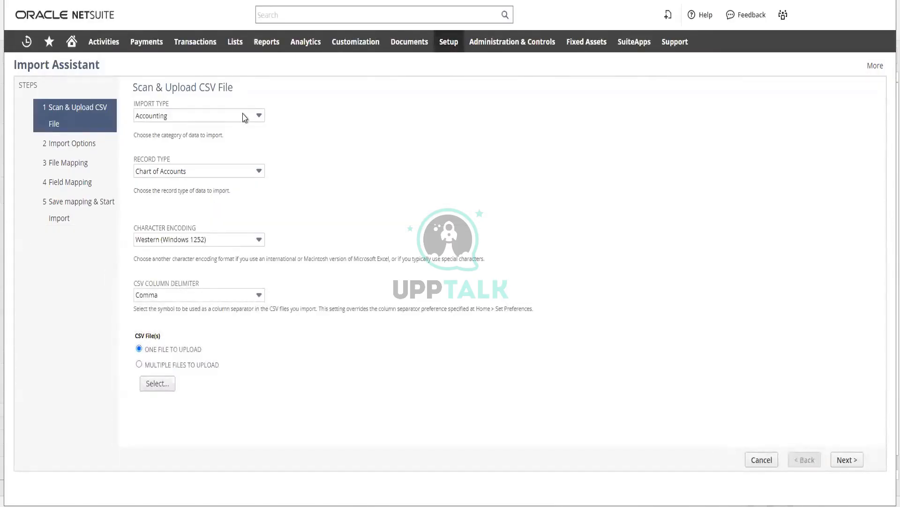
pyautogui.click(245, 118)
pyautogui.click(245, 120)
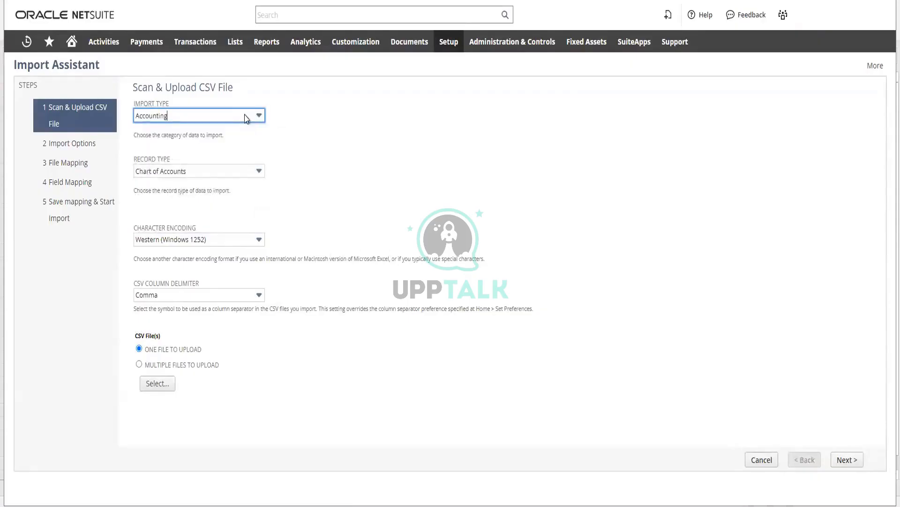
pyautogui.click(252, 118)
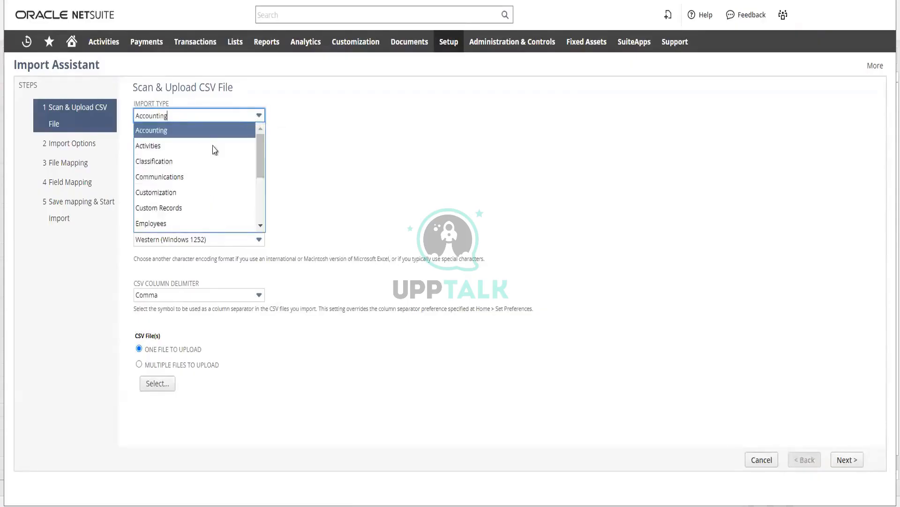
pyautogui.click(258, 226)
pyautogui.click(238, 118)
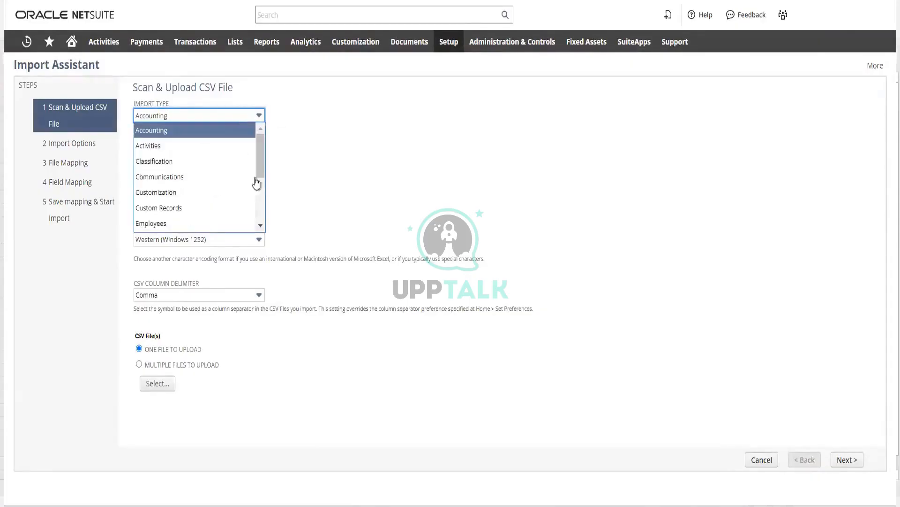
pyautogui.click(258, 226)
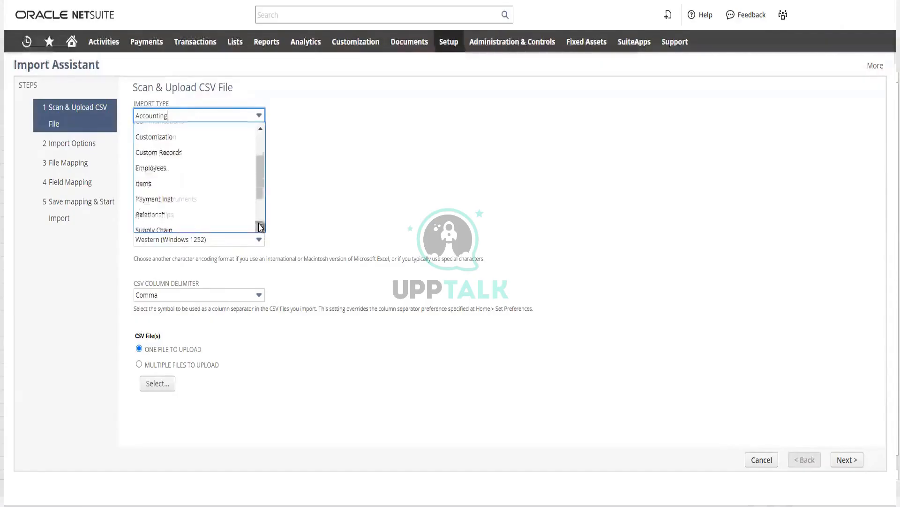
pyautogui.click(193, 216)
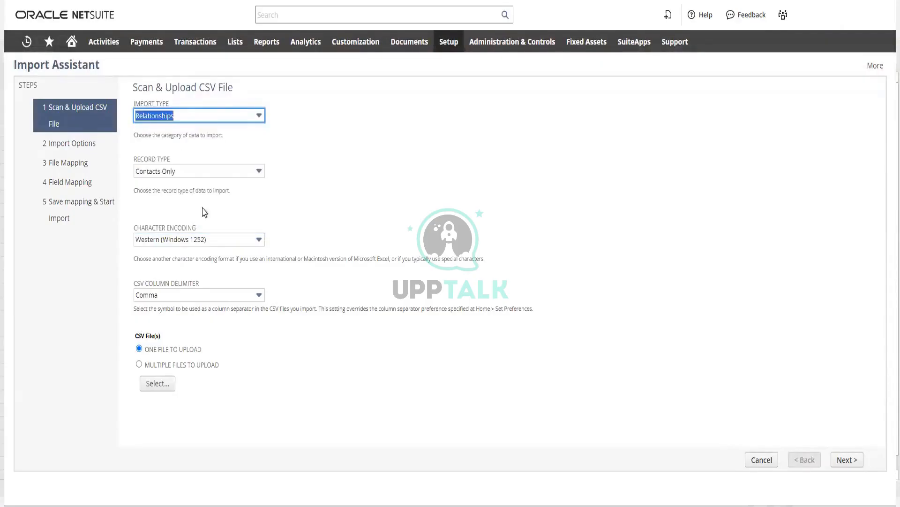
# Step: Review the available record types and set the record type to Customers Only
pyautogui.click(214, 174)
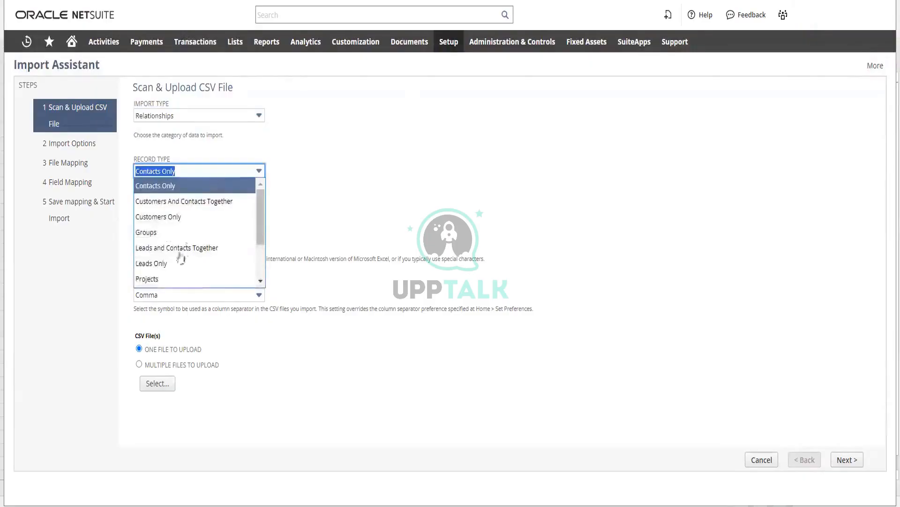
pyautogui.press('Down')
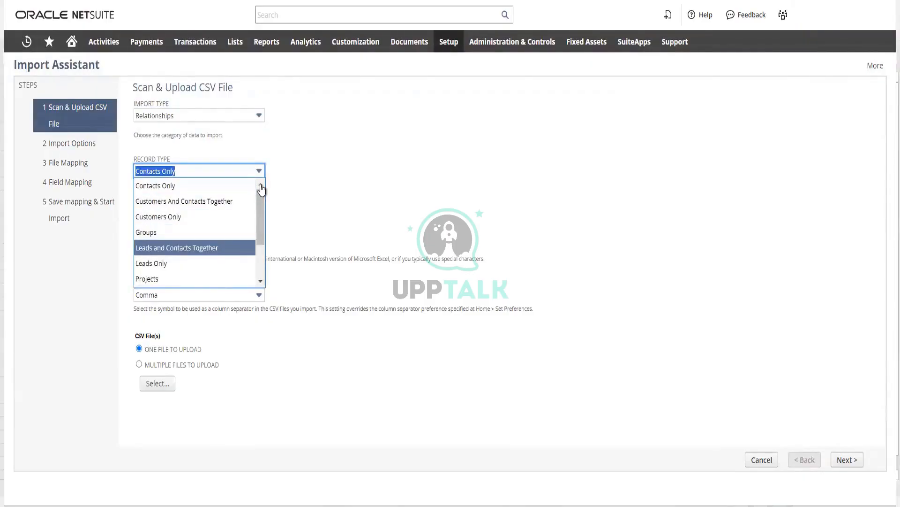
pyautogui.press('Up')
pyautogui.press('Up')
pyautogui.press('Up')
pyautogui.press('Up')
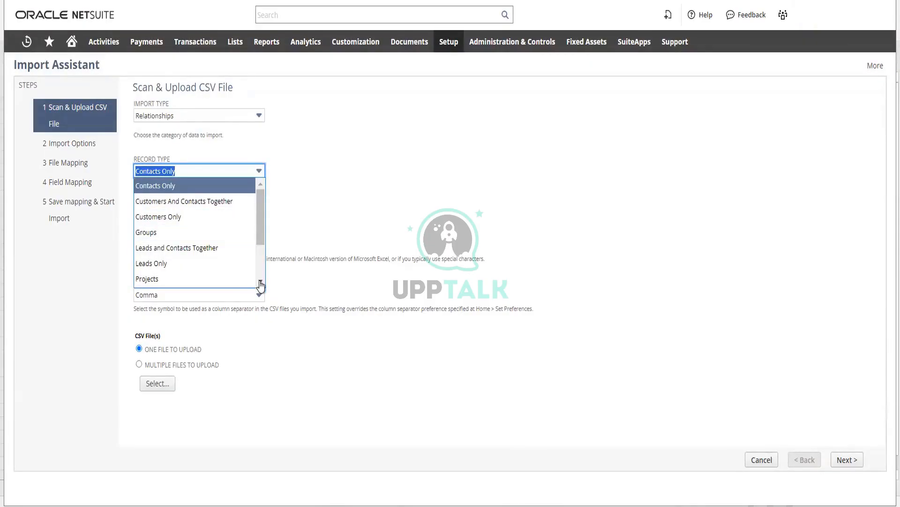
pyautogui.scroll(-2, 261, 285)
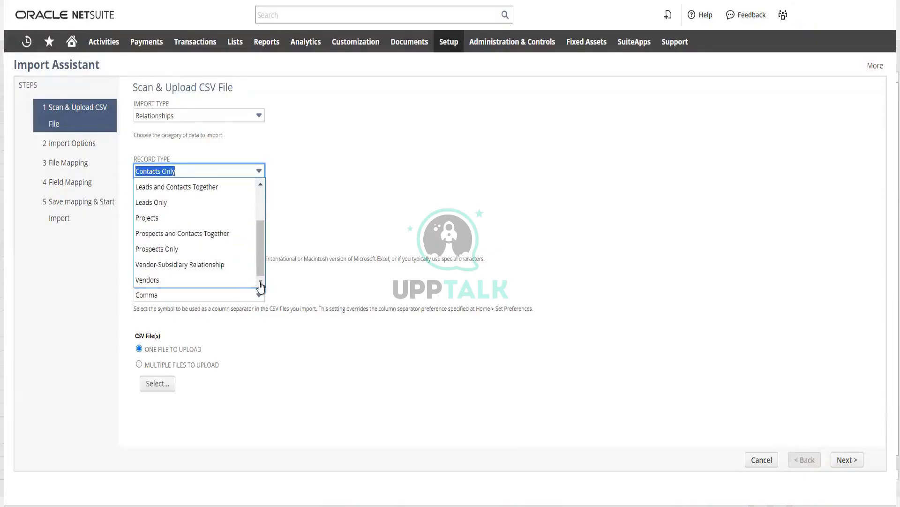
pyautogui.click(261, 186)
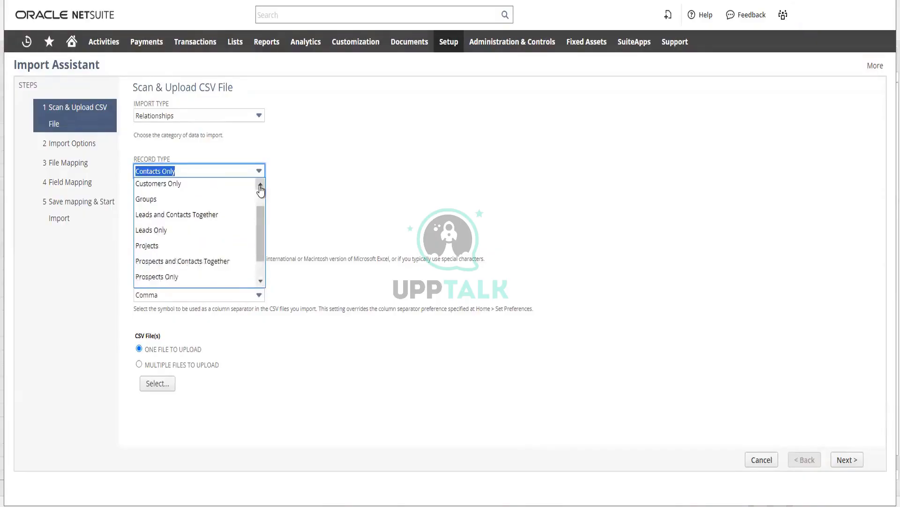
pyautogui.press('Return')
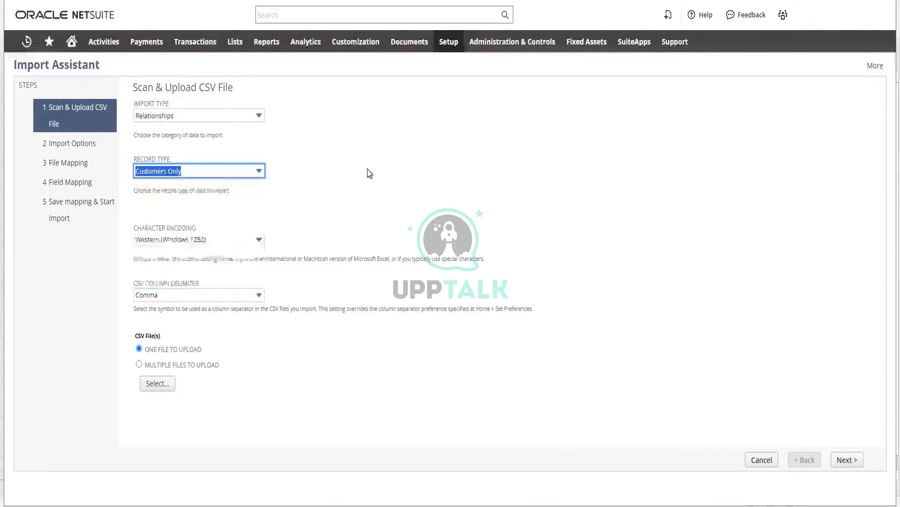
# Step: Select customercsv.csv as the upload file for the customer import and proceed to the import options
pyautogui.click(156, 384)
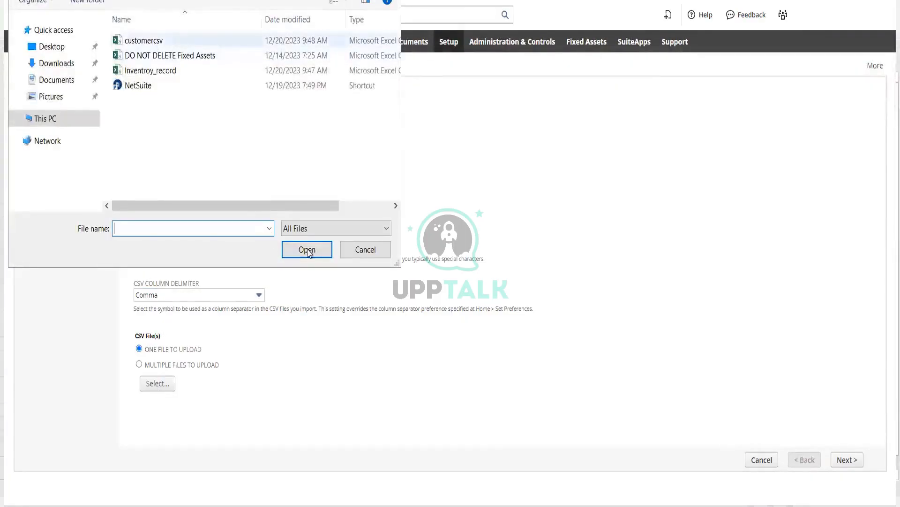
pyautogui.click(150, 41)
pyautogui.click(305, 250)
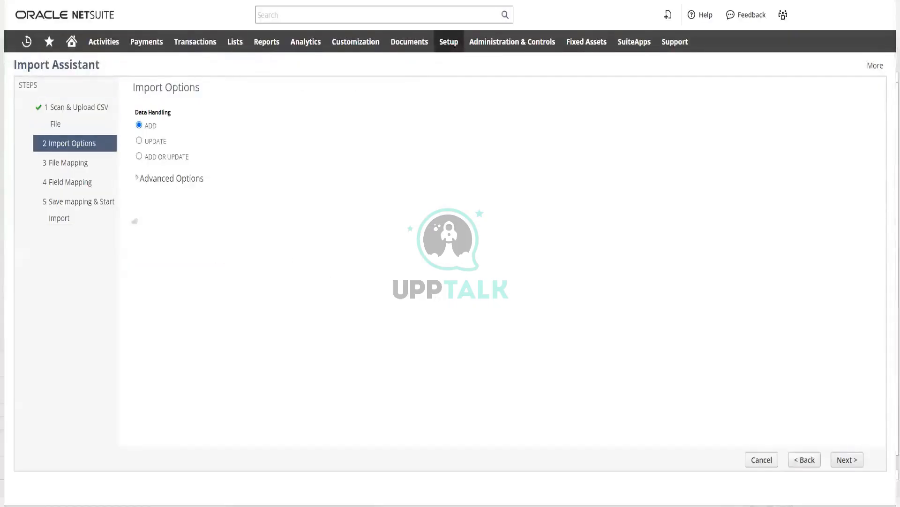
# Step: Review the customer forms available for the Custom Form setting in the advanced import options and proceed to field mapping
pyautogui.click(138, 179)
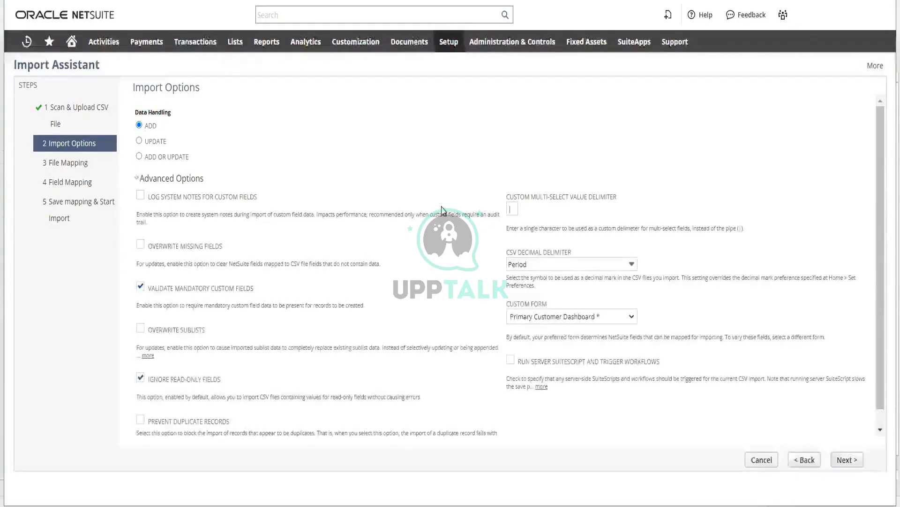
pyautogui.scroll(-1, 553, 317)
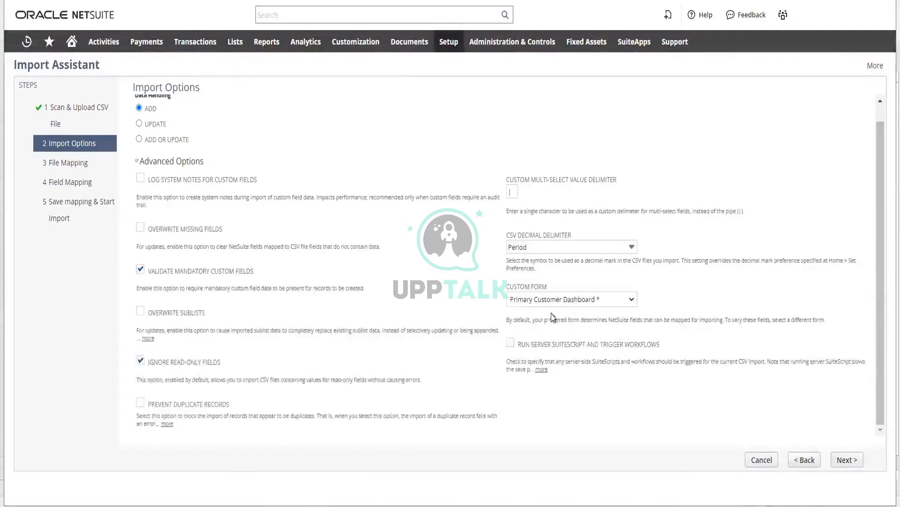
pyautogui.click(621, 301)
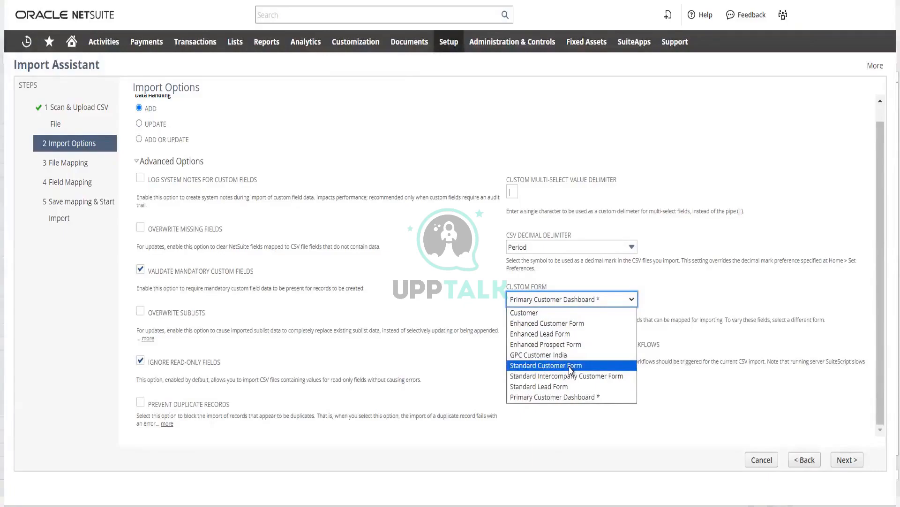
pyautogui.click(463, 282)
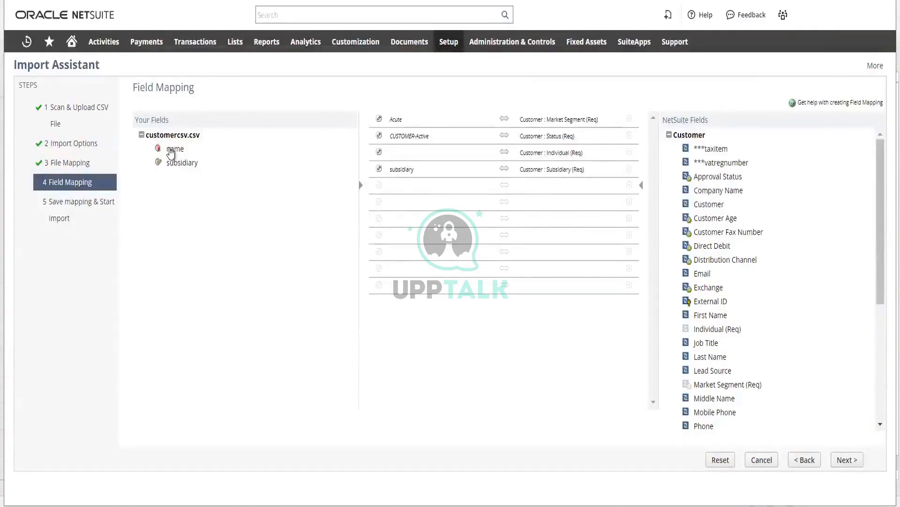
# Step: Map the CSV name field to Company Name, set the Individual field's default value to No, and proceed to saving the mapping
pyautogui.click(170, 151)
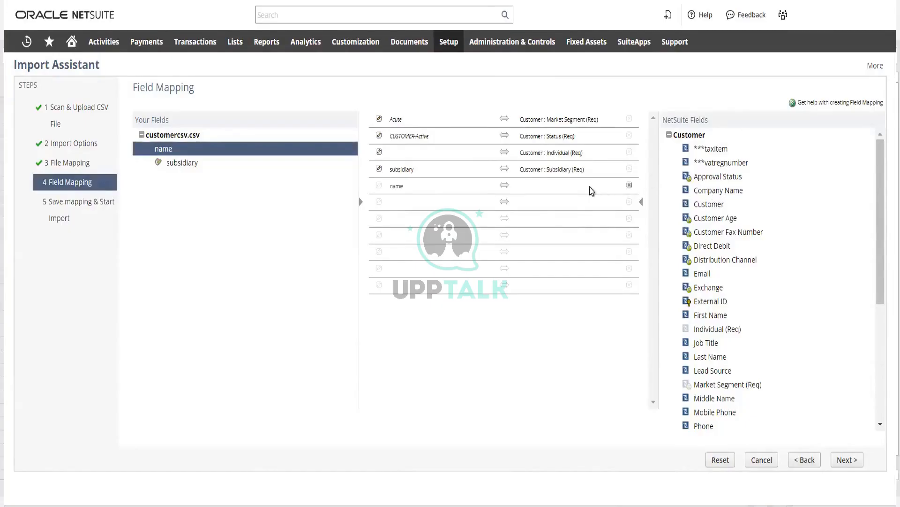
pyautogui.click(718, 191)
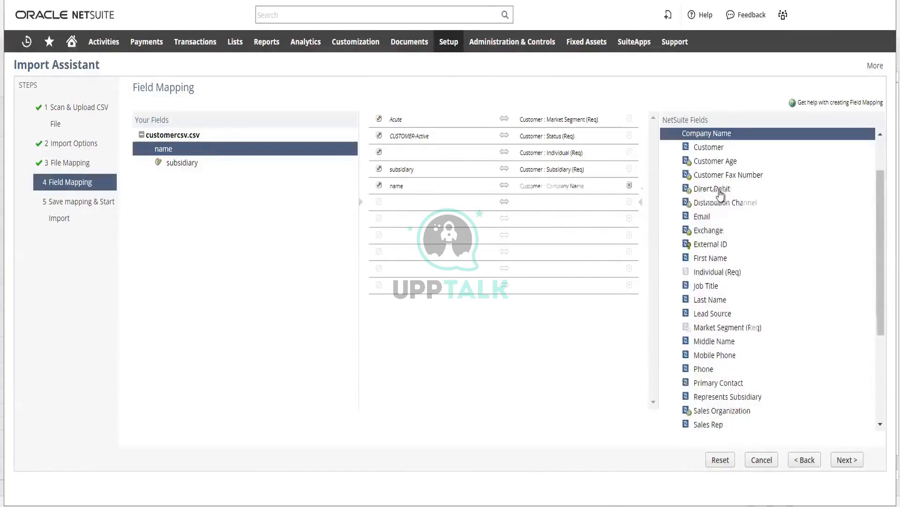
pyautogui.click(379, 153)
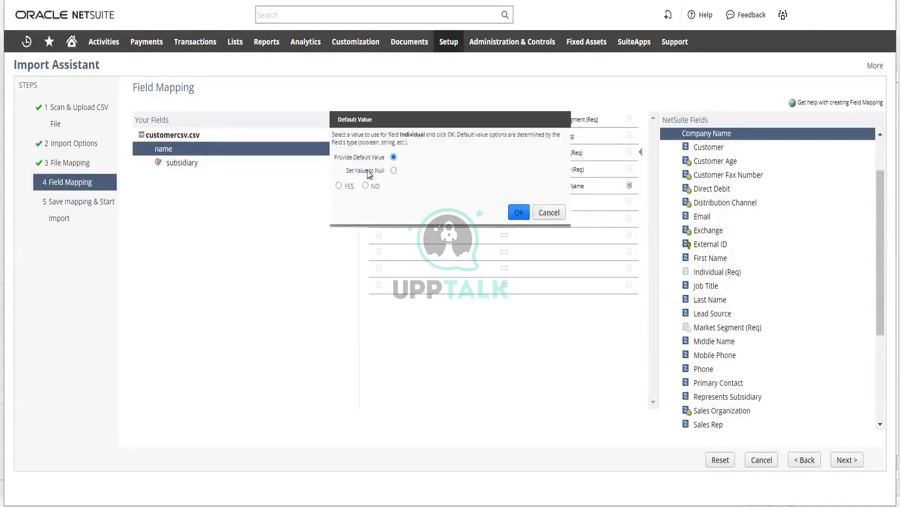
pyautogui.click(365, 185)
pyautogui.click(517, 211)
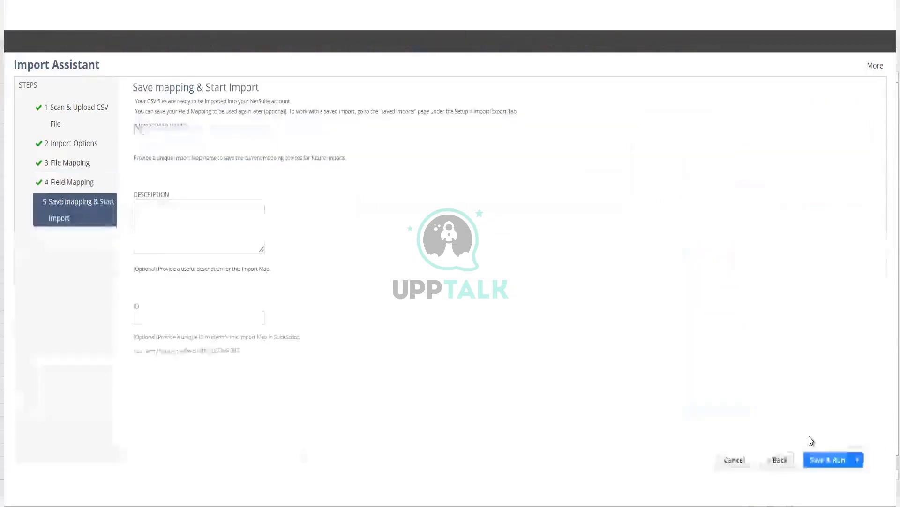
# Step: Set the import map's name and ID to demo_csv_customer1 and its description to "testing"
pyautogui.click(184, 136)
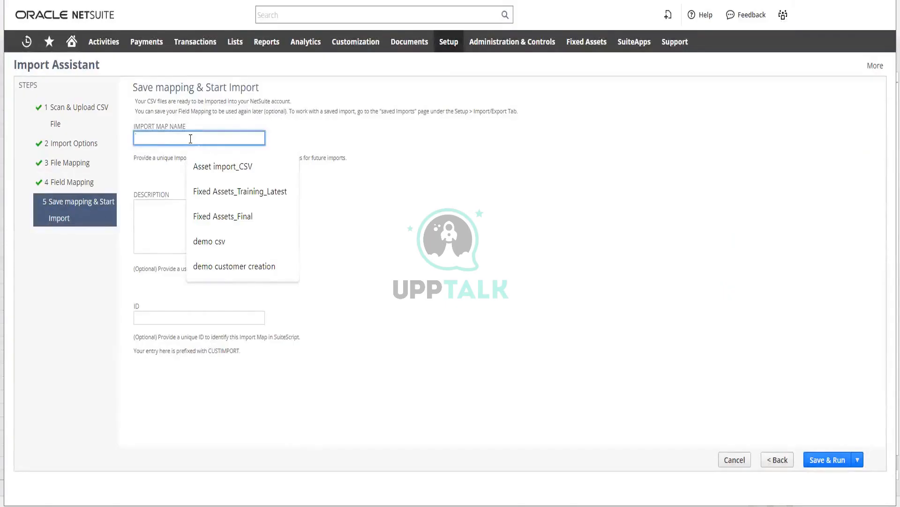
pyautogui.write('demo_')
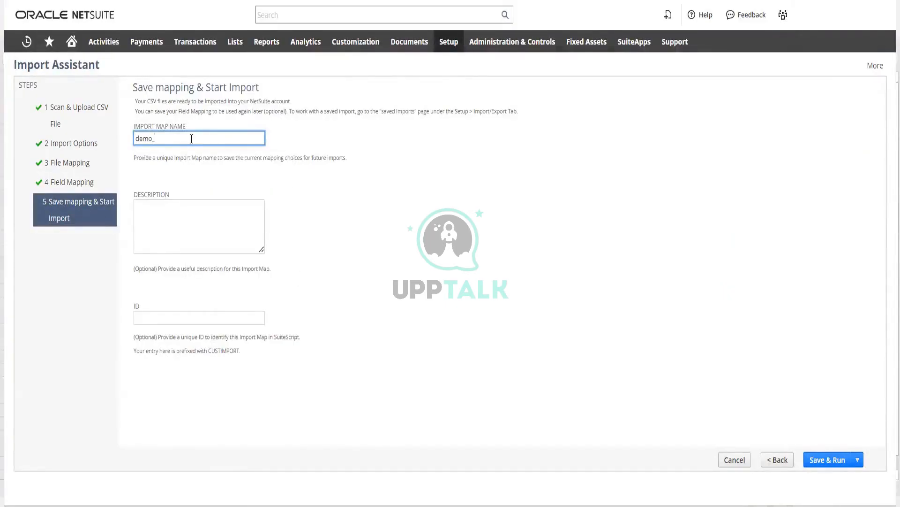
pyautogui.write(' s')
pyautogui.write('csv_customer1')
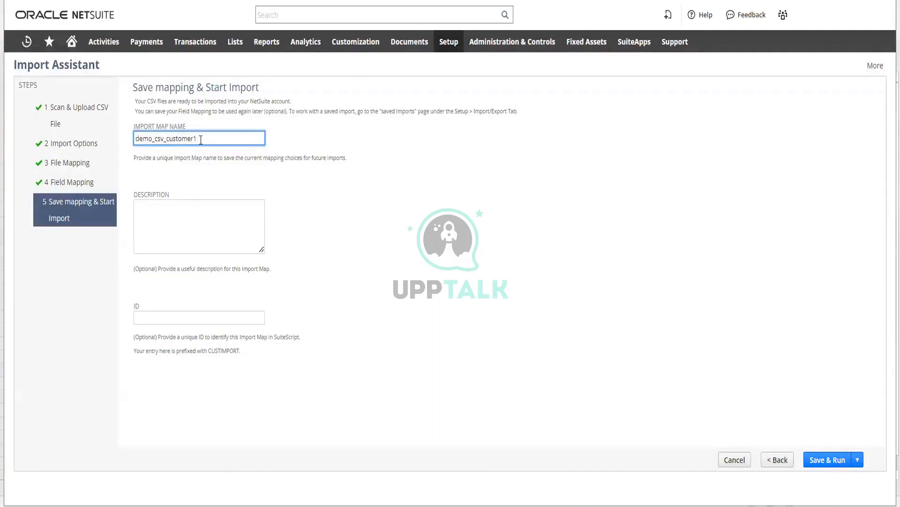
pyautogui.moveTo(201, 139); pyautogui.dragTo(138, 138)
pyautogui.hotkey('ctrl', 'c')
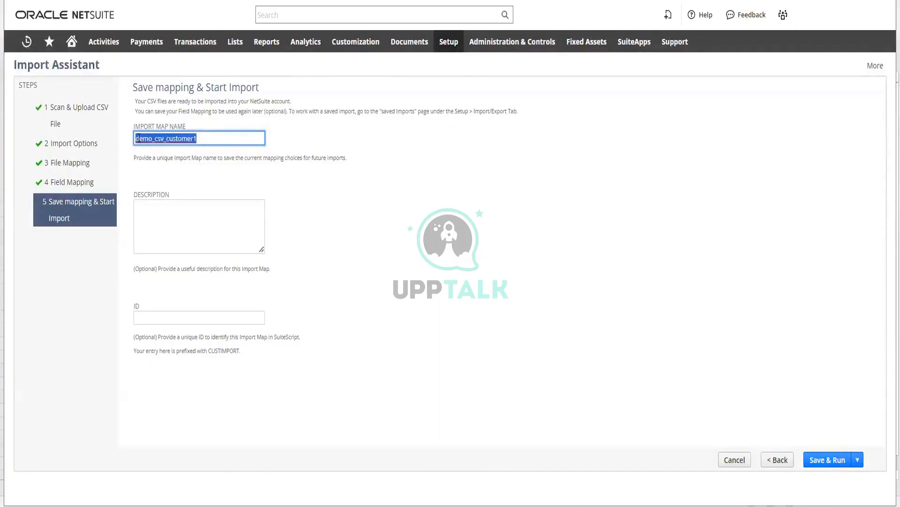
pyautogui.click(168, 321)
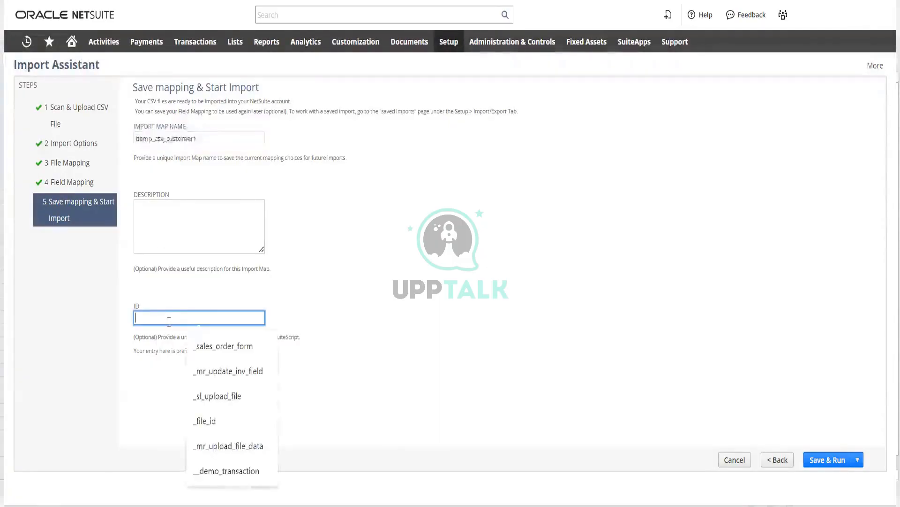
pyautogui.hotkey('ctrl', 'v')
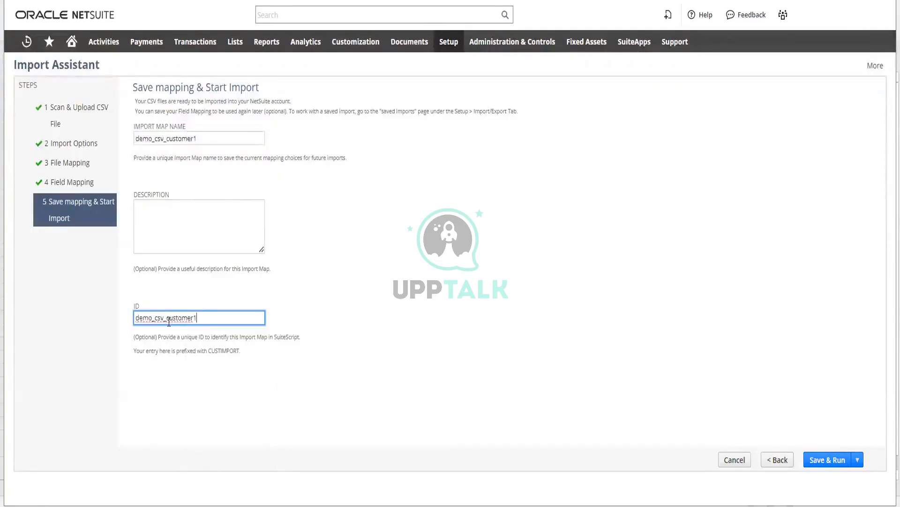
pyautogui.click(223, 209)
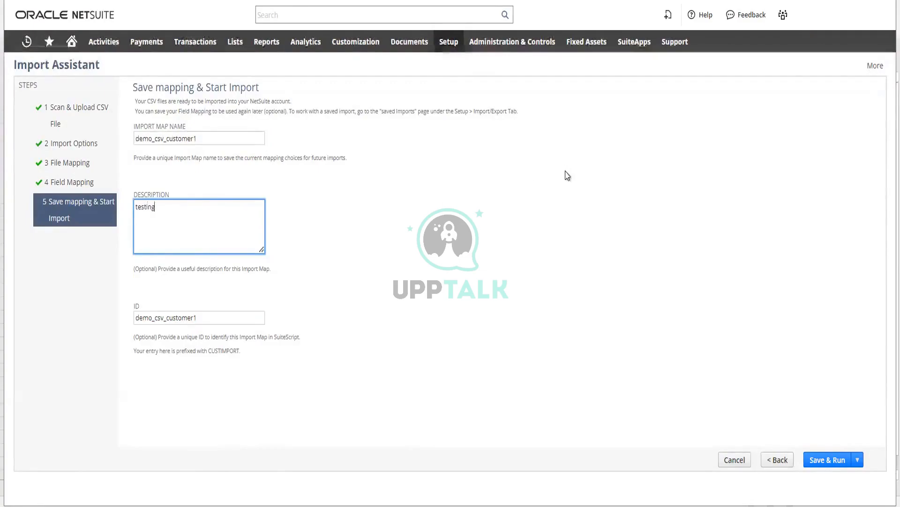
# Step: Save and run the customer import, and retrieve the CSV response of the latest job in the job status list
pyautogui.click(826, 458)
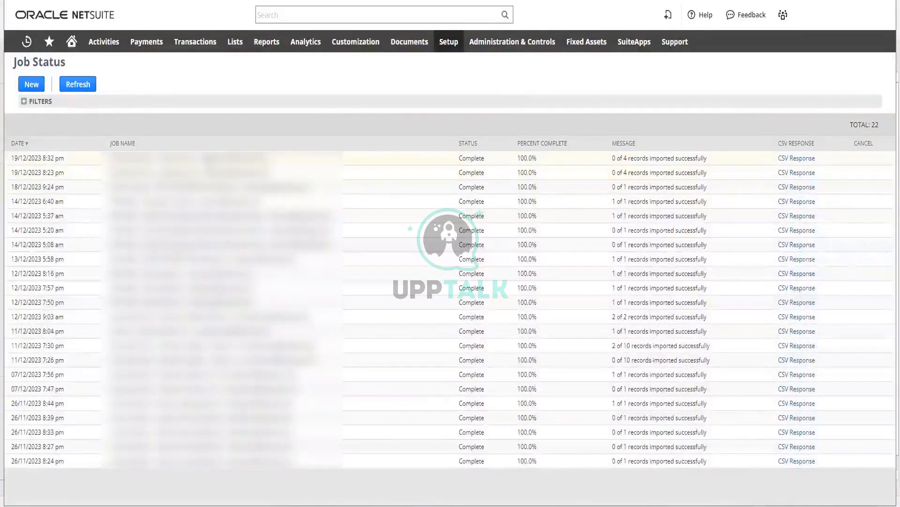
pyautogui.click(784, 158)
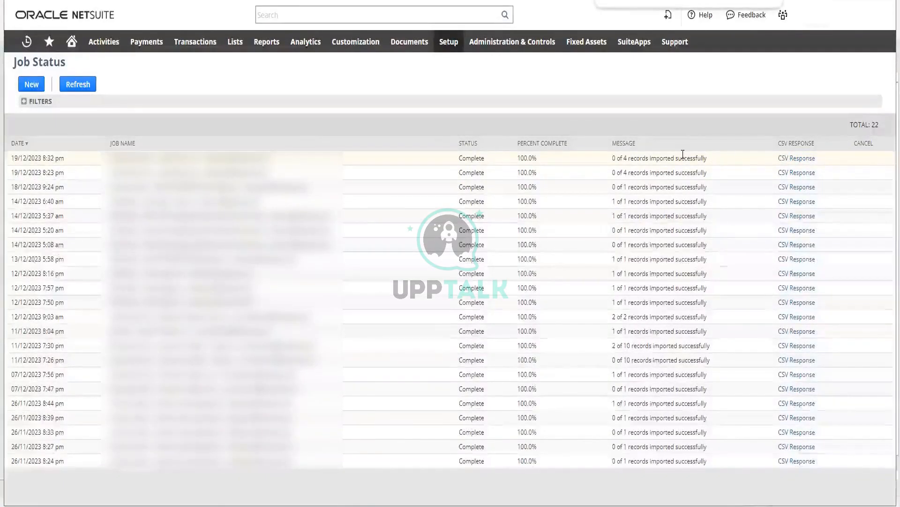
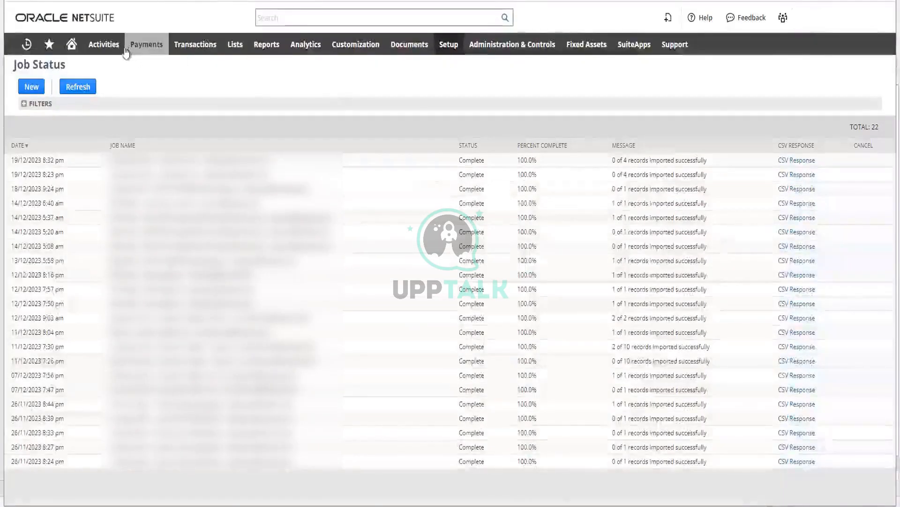
# Step: Open a blank new customer record from the relationships lists
pyautogui.moveTo(237, 54)
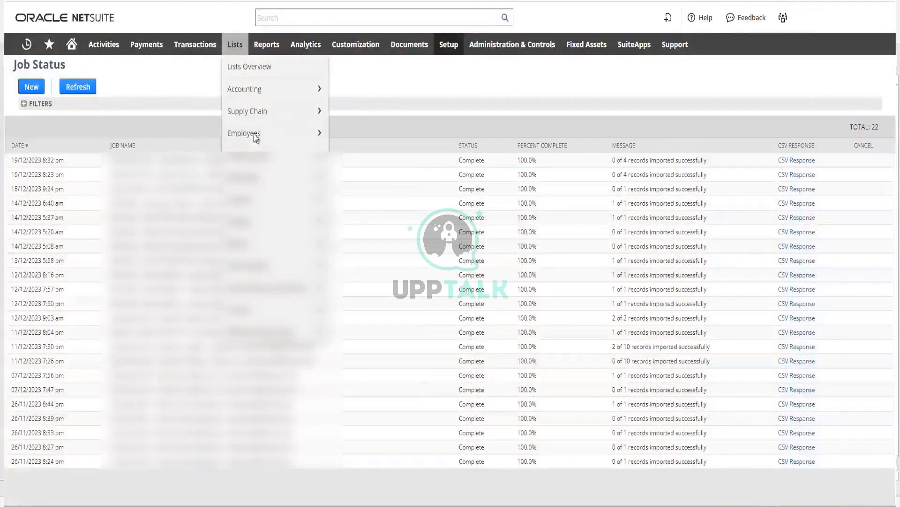
pyautogui.moveTo(259, 158)
pyautogui.moveTo(368, 206)
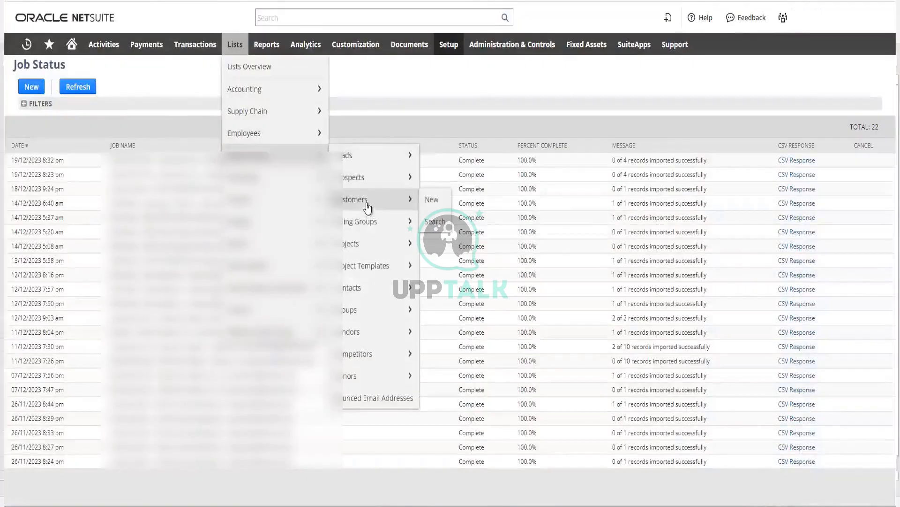
pyautogui.click(368, 206)
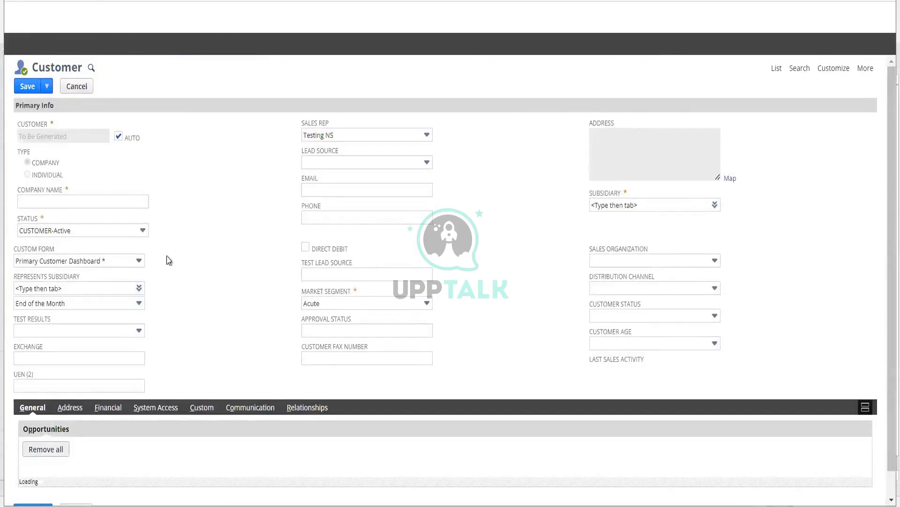
# Step: Review the forms offered in the new customer record's Custom Form field
pyautogui.click(137, 262)
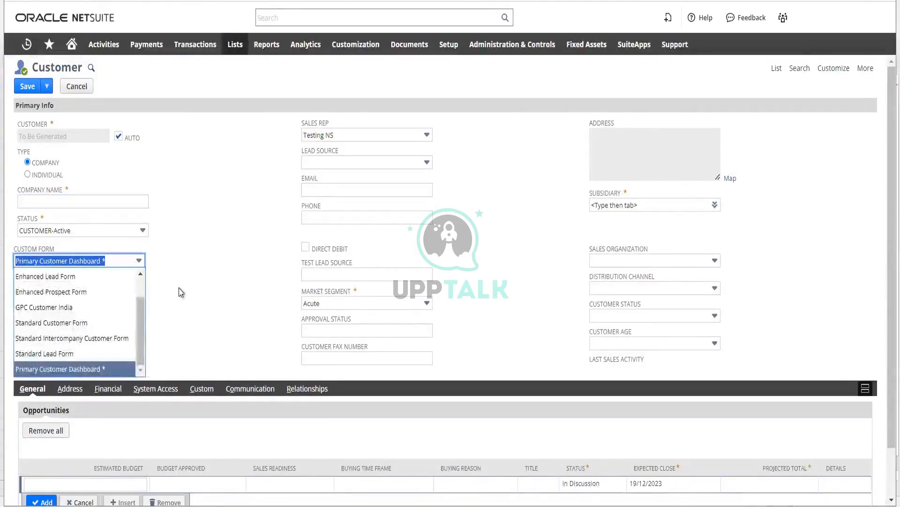
pyautogui.scroll(1, 143, 272)
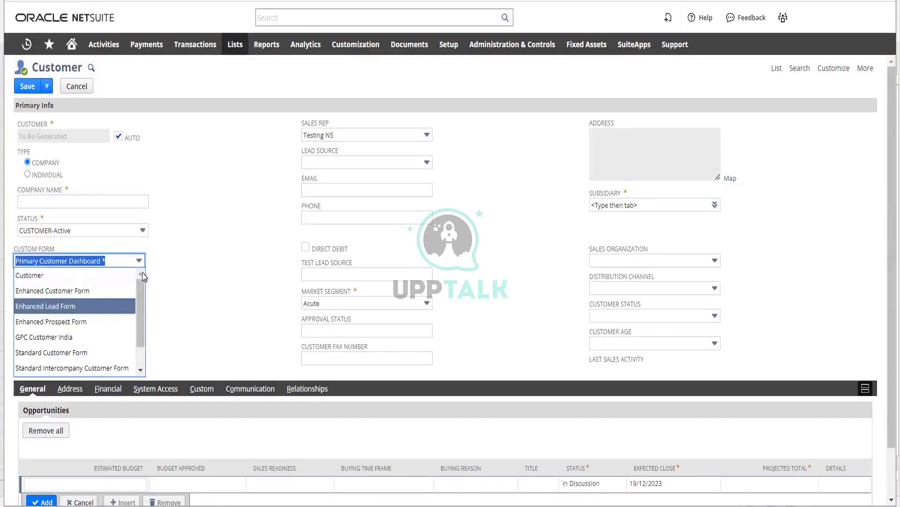
pyautogui.scroll(-1, 191, 251)
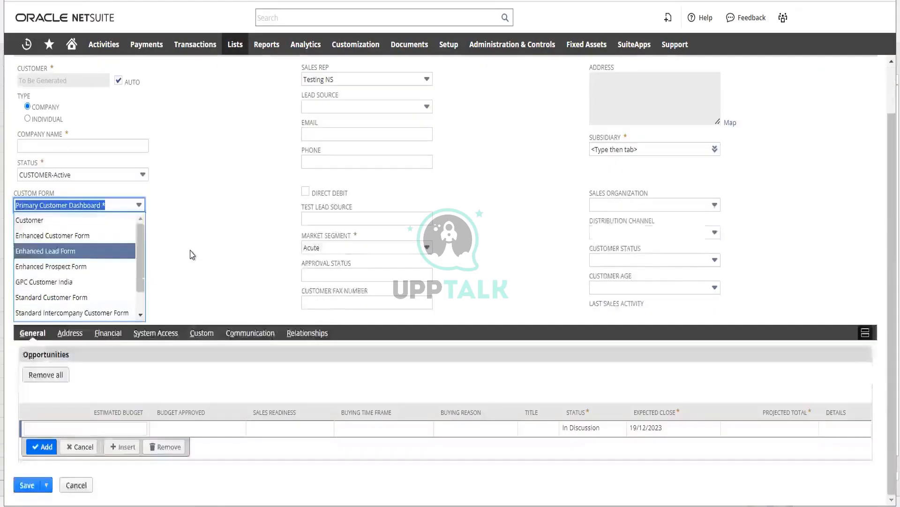
pyautogui.click(182, 199)
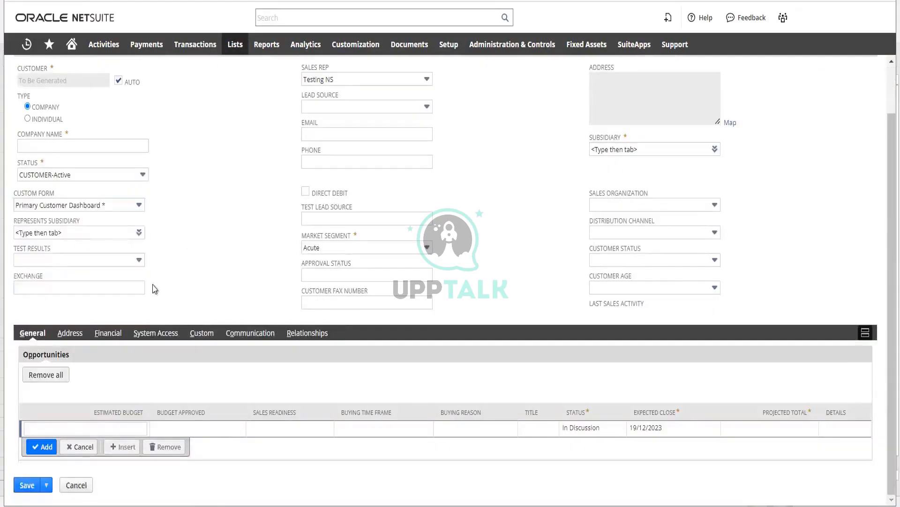
pyautogui.click(136, 205)
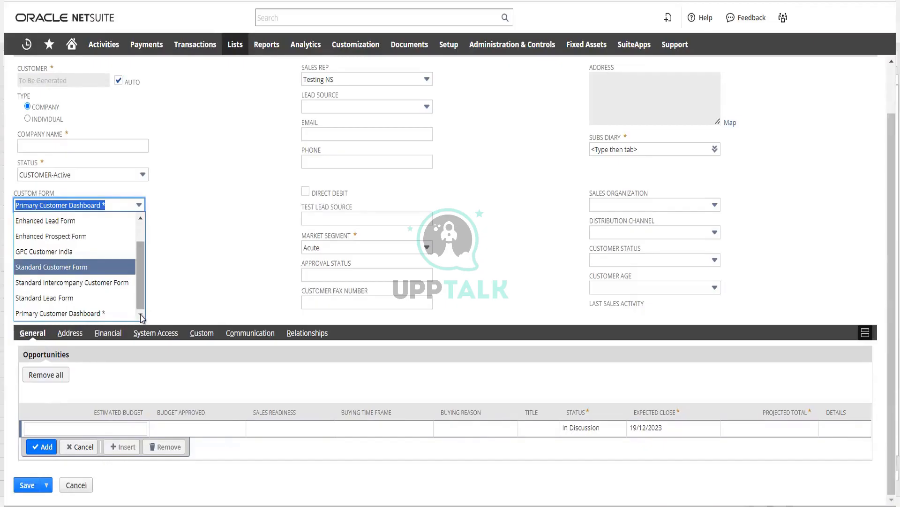
pyautogui.scroll(1, 198, 268)
pyautogui.click(199, 270)
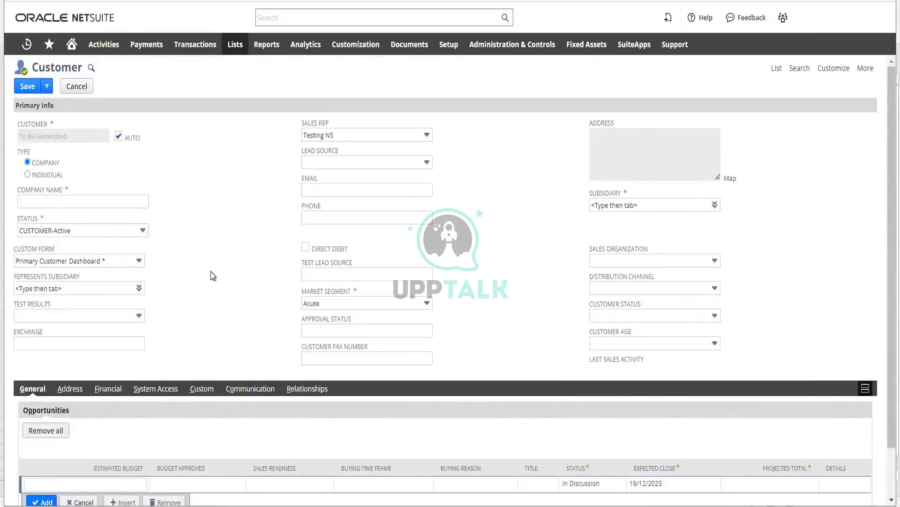
# Step: Set the new customer's custom form to Standard Customer Form and examine the fields and subtabs it contains
pyautogui.scroll(-1, 211, 275)
pyautogui.click(126, 211)
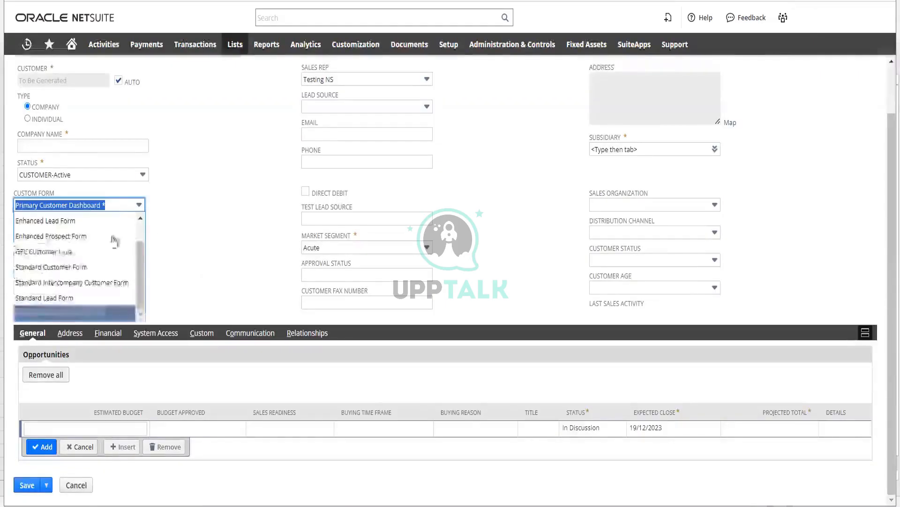
pyautogui.scroll(1, 100, 253)
pyautogui.scroll(-1, 95, 257)
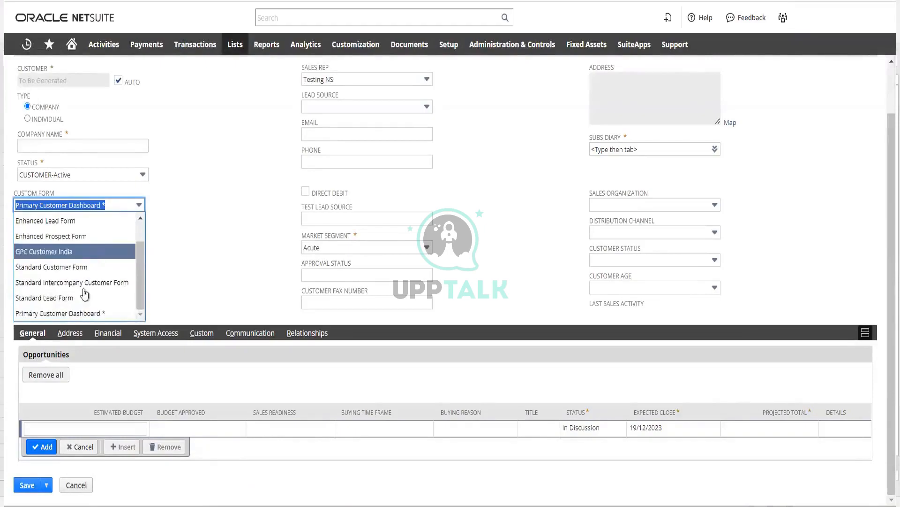
pyautogui.click(57, 268)
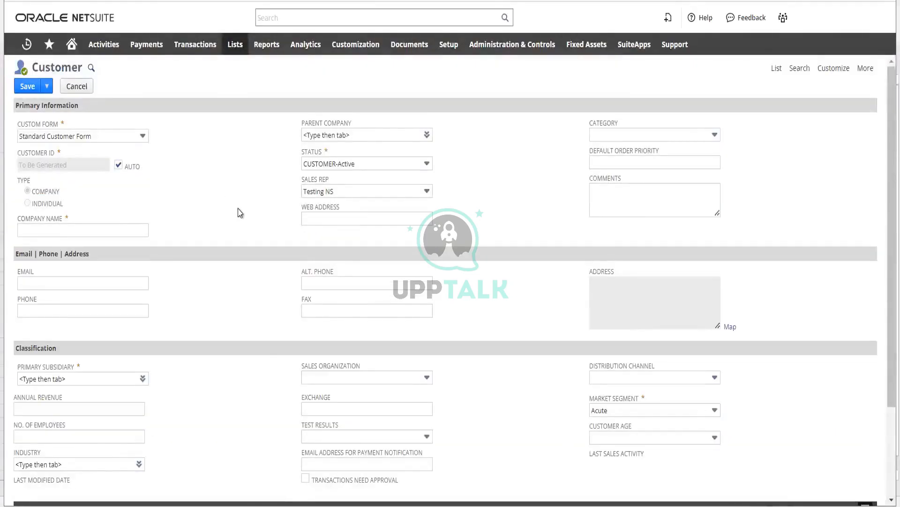
pyautogui.scroll(-5, 238, 212)
pyautogui.scroll(5, 243, 228)
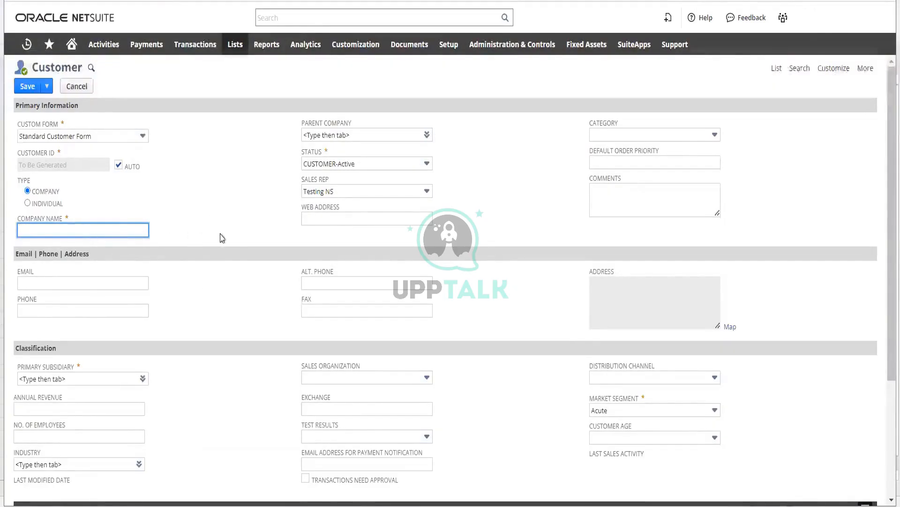
pyautogui.scroll(-3, 99, 392)
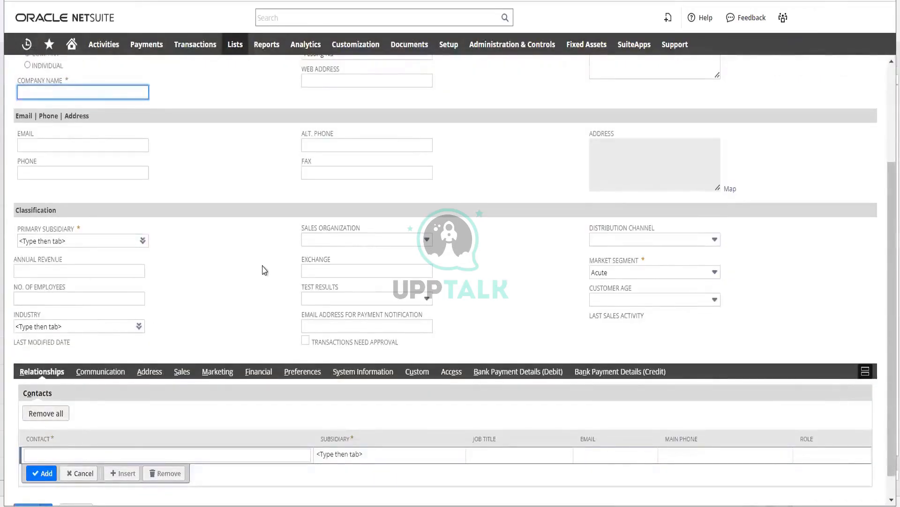
pyautogui.scroll(3, 263, 270)
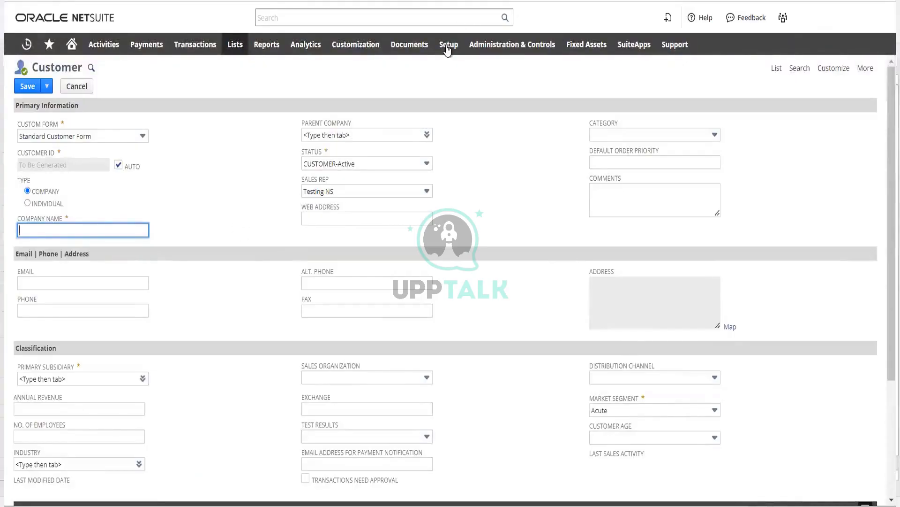
pyautogui.moveTo(449, 47)
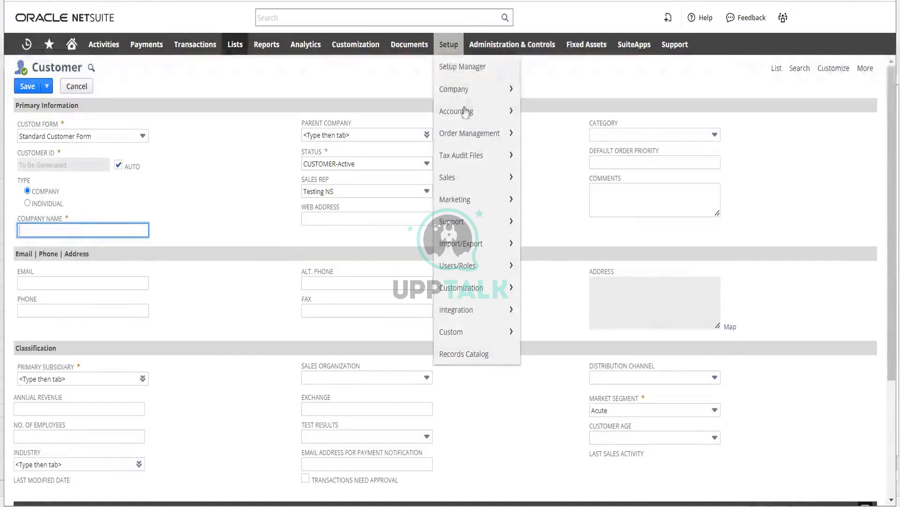
pyautogui.moveTo(464, 111)
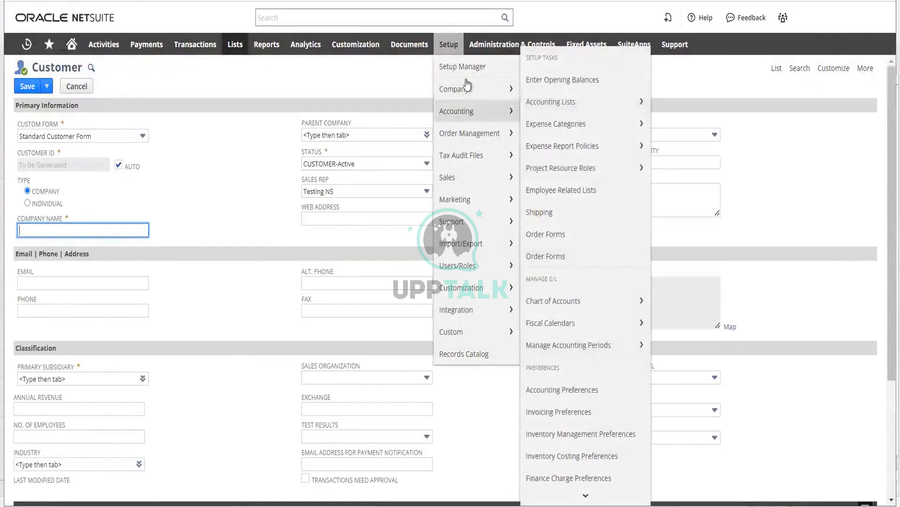
pyautogui.moveTo(467, 94)
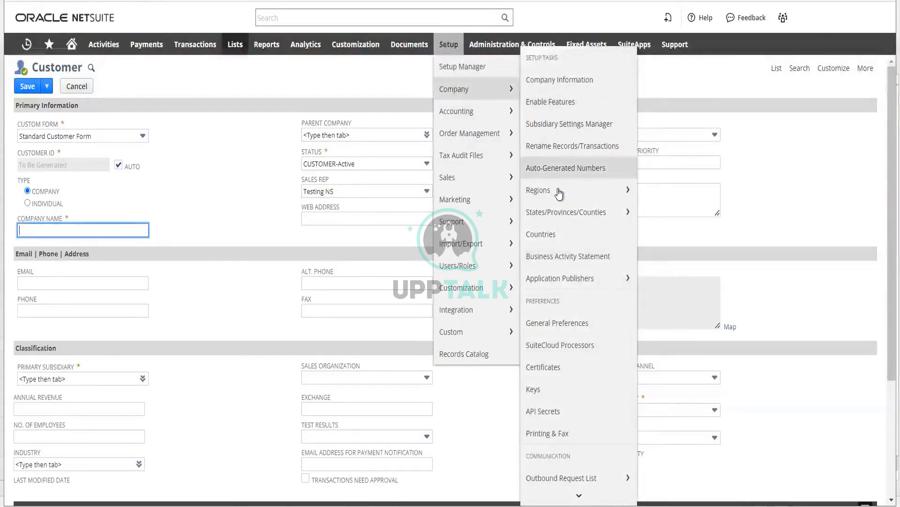
pyautogui.moveTo(559, 193)
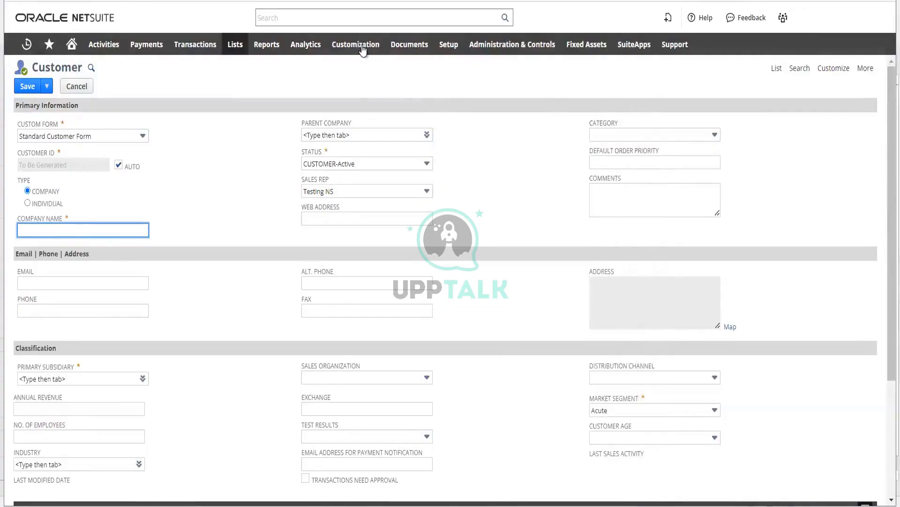
# Step: Open the list of custom entry forms in a separate window, leaving the new customer record open
pyautogui.moveTo(362, 47)
pyautogui.moveTo(370, 113)
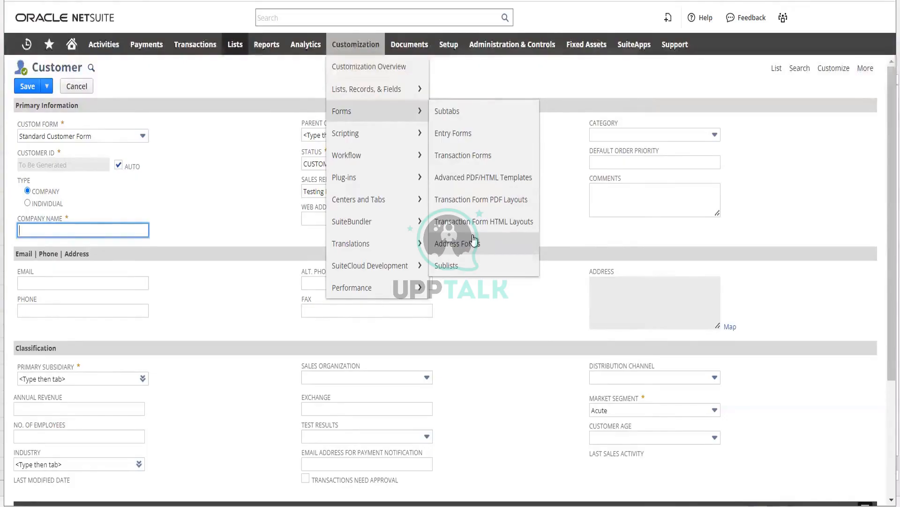
pyautogui.rightClick(479, 141)
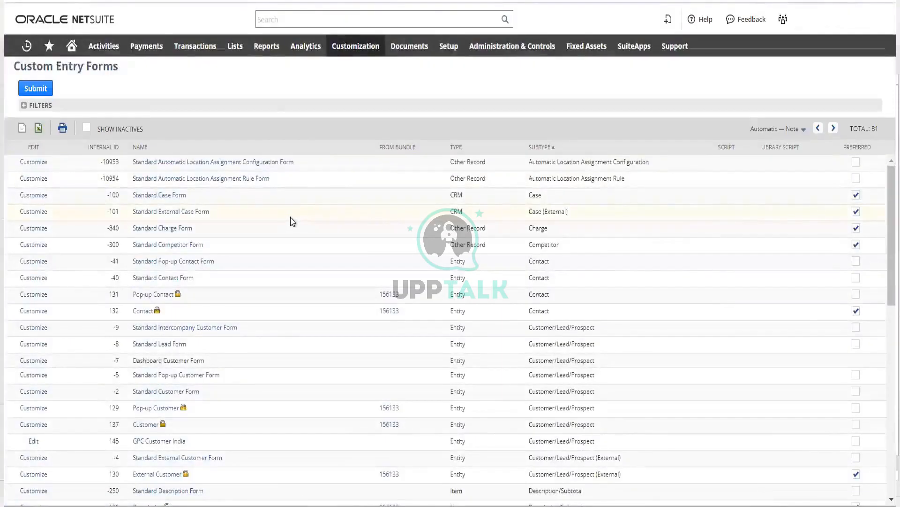
# Step: Find the customer forms by searching the page for "customer", mark Standard Customer Form as preferred and submit the change
pyautogui.hotkey('ctrl', 'f')
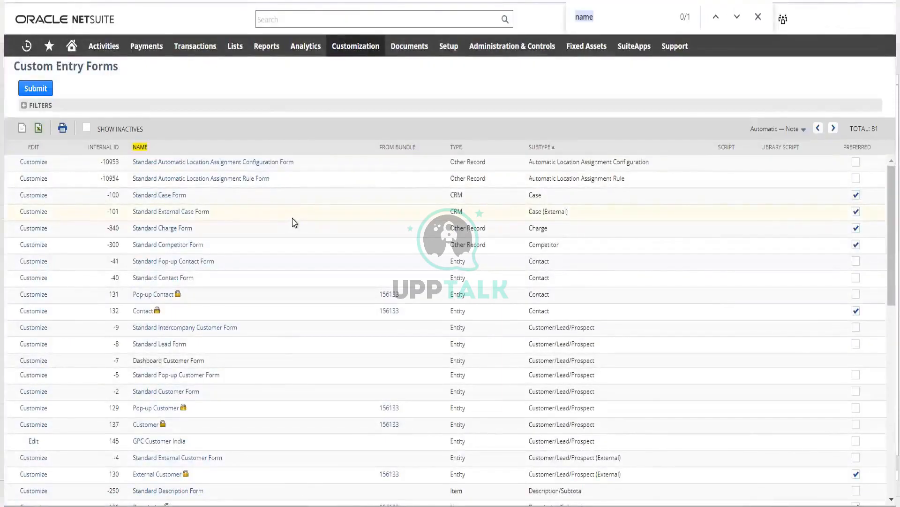
pyautogui.write('ci')
pyautogui.press('BackSpace')
pyautogui.write('us')
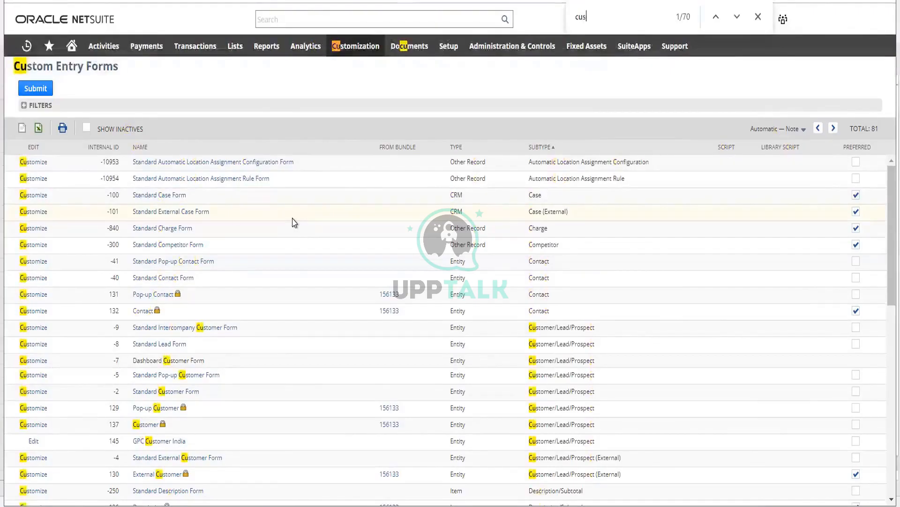
pyautogui.write('t')
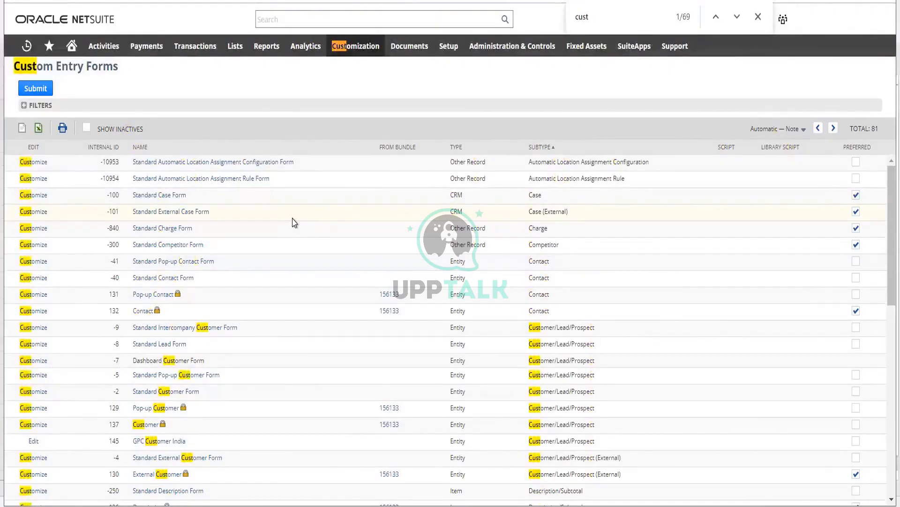
pyautogui.write('omer')
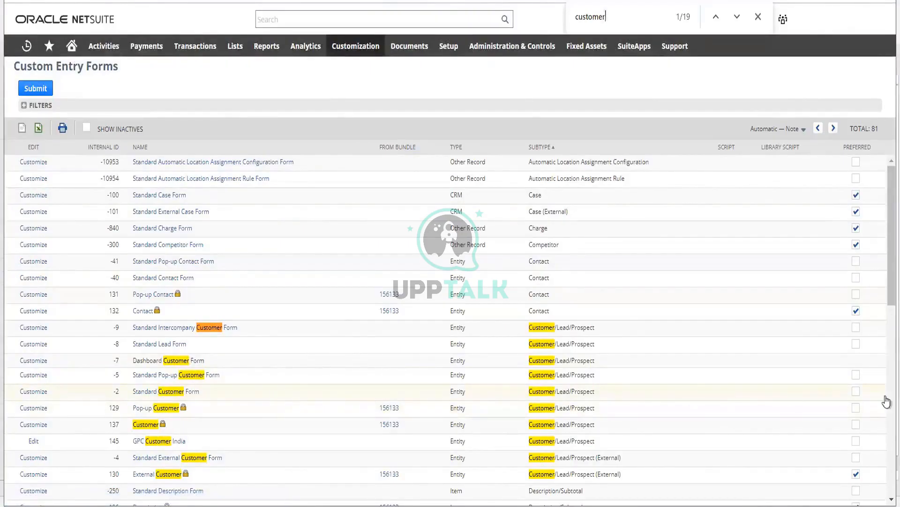
pyautogui.click(857, 391)
pyautogui.click(28, 89)
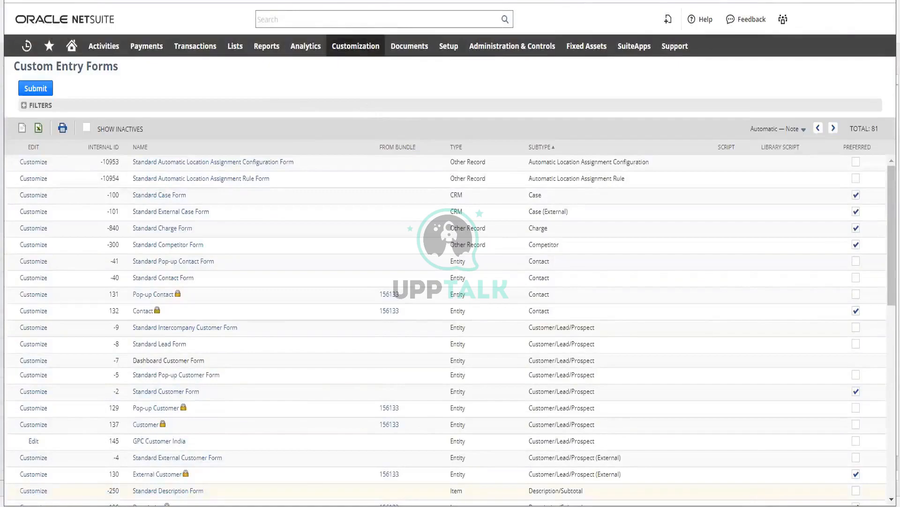
# Step: Return to the window with the new customer record and leave it for the Home dashboard without saving
pyautogui.rightClick(360, 505)
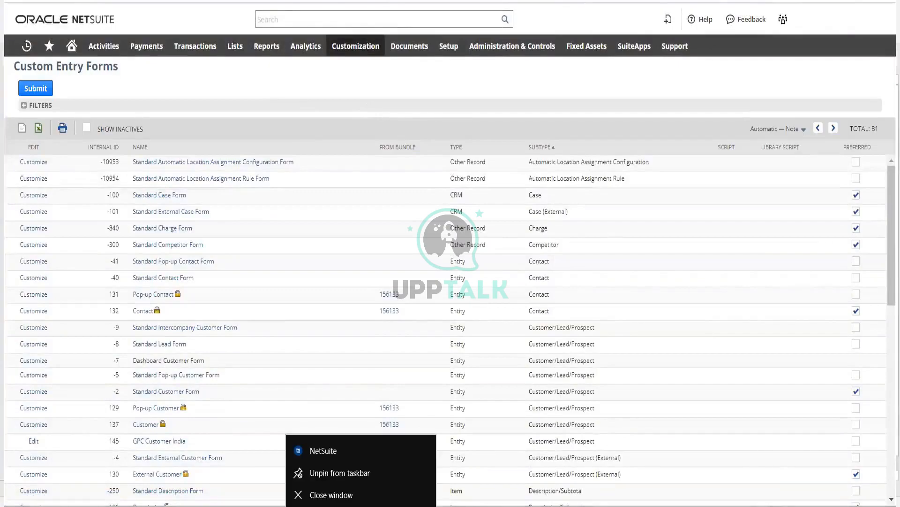
pyautogui.click(342, 88)
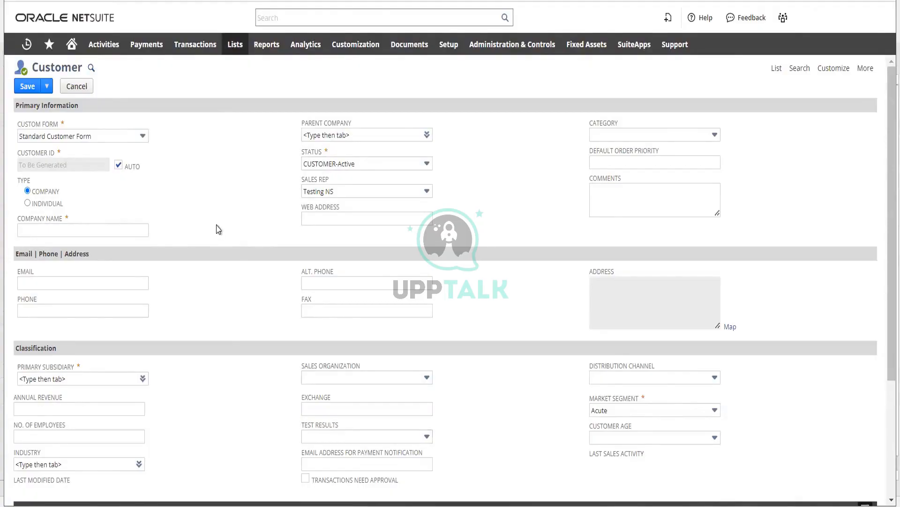
pyautogui.scroll(-4, 217, 217)
pyautogui.scroll(4, 217, 207)
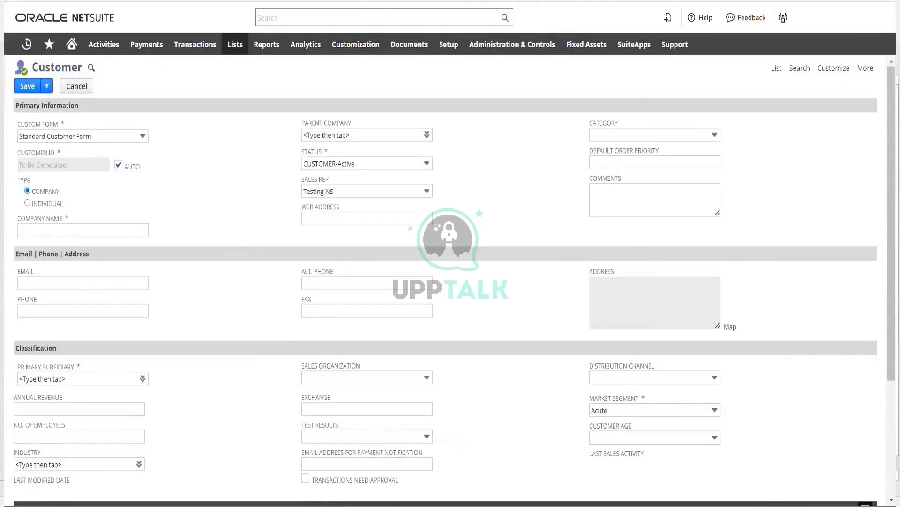
pyautogui.moveTo(361, 506)
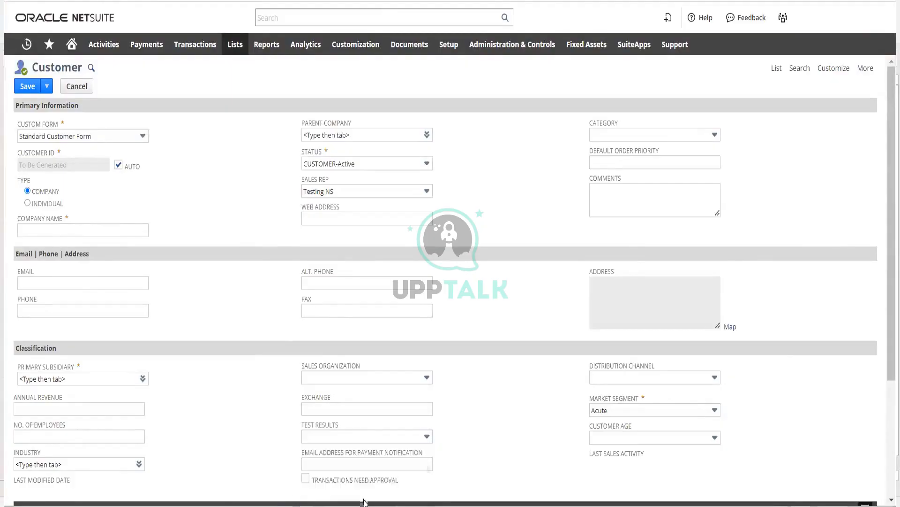
pyautogui.click(18, 1)
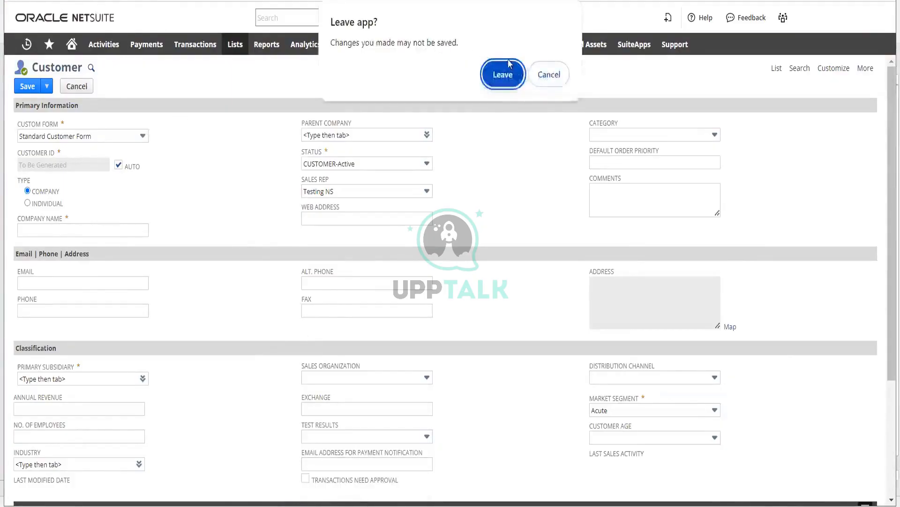
pyautogui.click(509, 75)
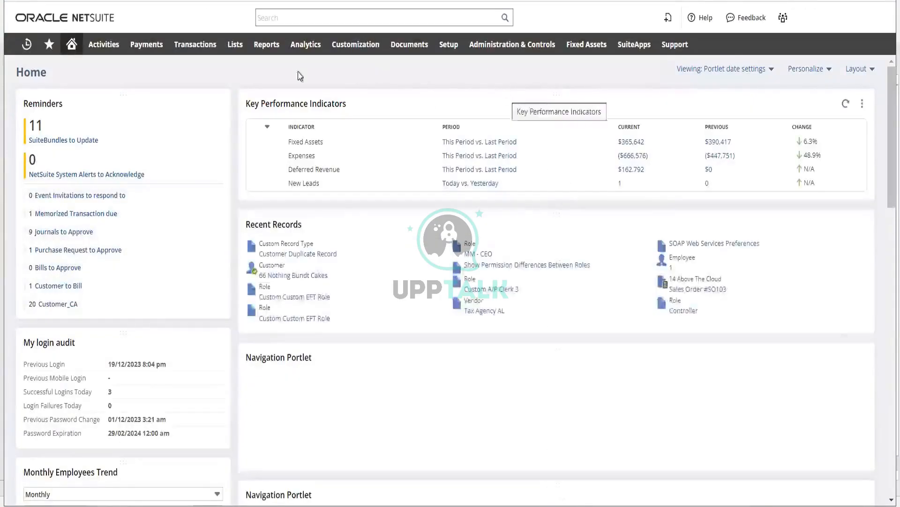
# Step: Open the Custom Entry Forms list from the Home dashboard
pyautogui.moveTo(444, 47)
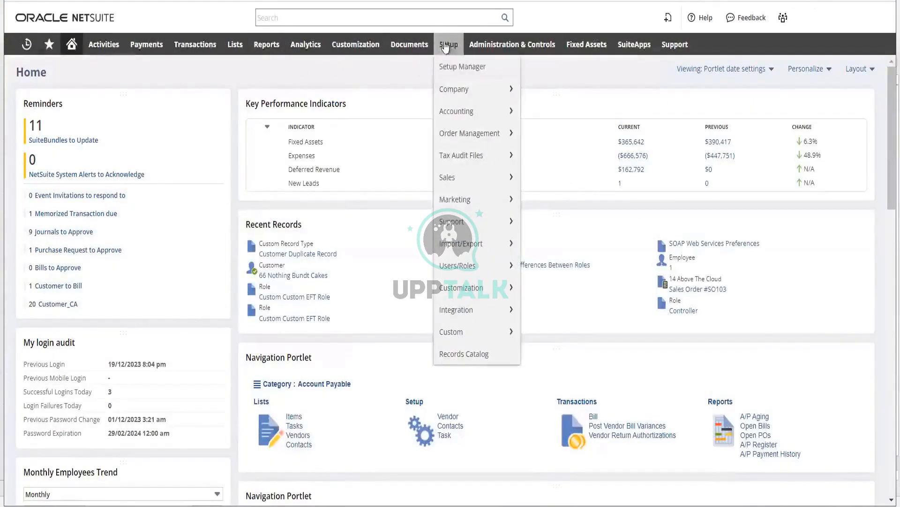
pyautogui.moveTo(353, 47)
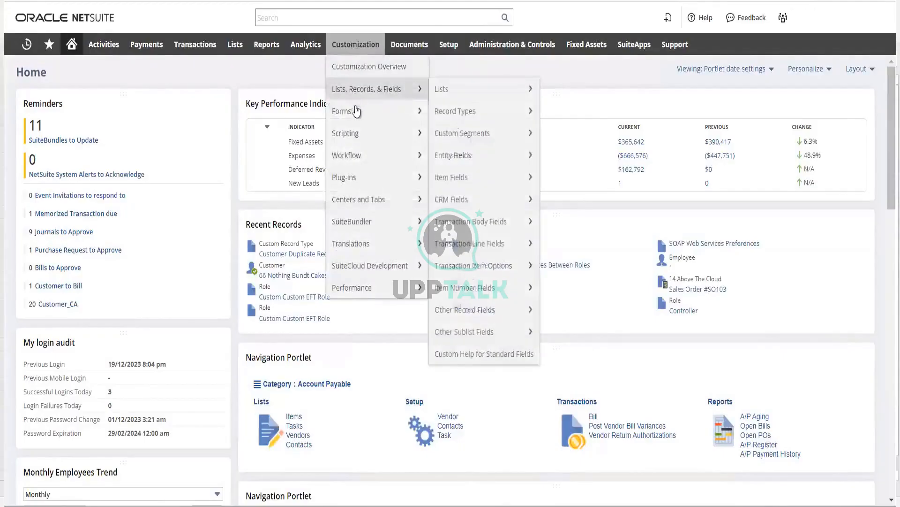
pyautogui.moveTo(412, 111)
pyautogui.click(453, 136)
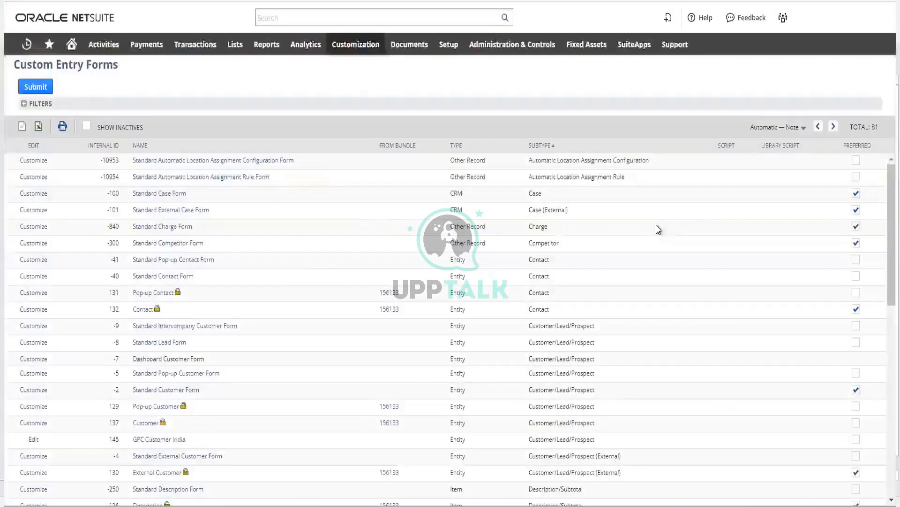
# Step: Look through the entry forms list and search the page for "customer" to check the preferred customer form
pyautogui.scroll(-10, 313, 263)
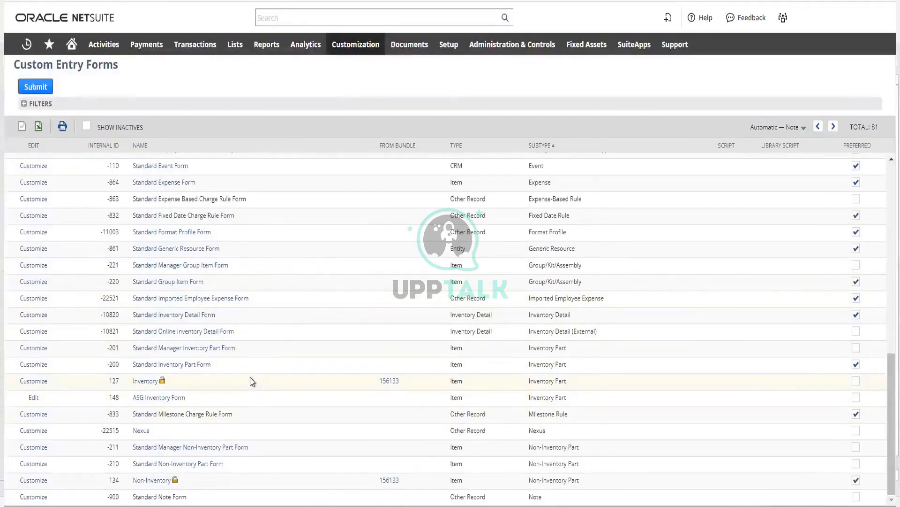
pyautogui.scroll(5, 258, 378)
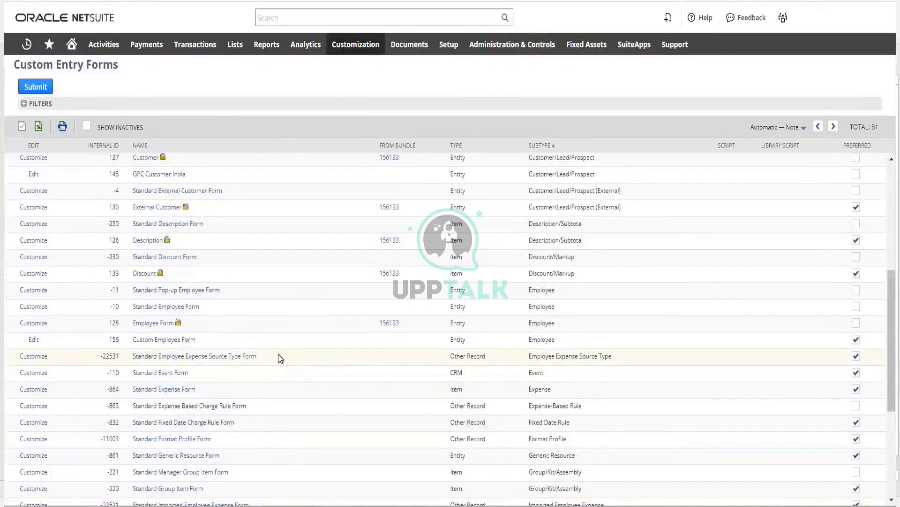
pyautogui.hotkey('ctrl', 'f')
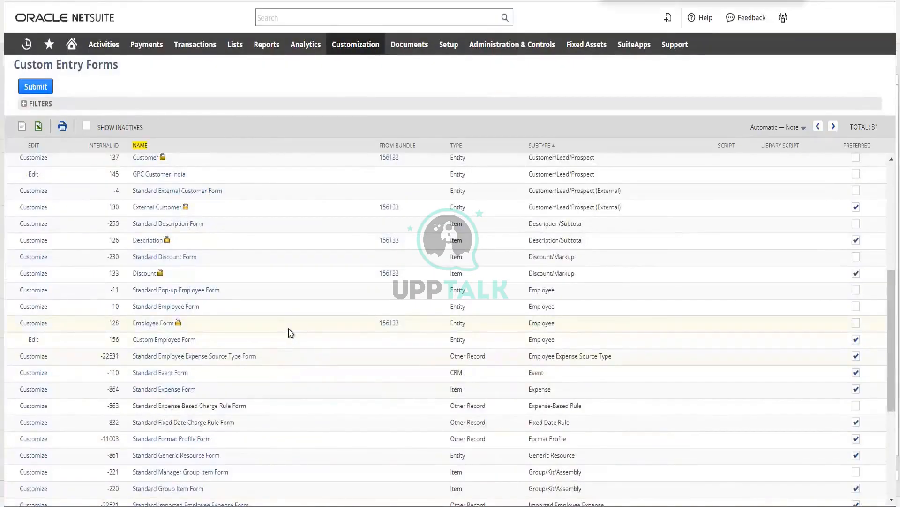
pyautogui.write('custom')
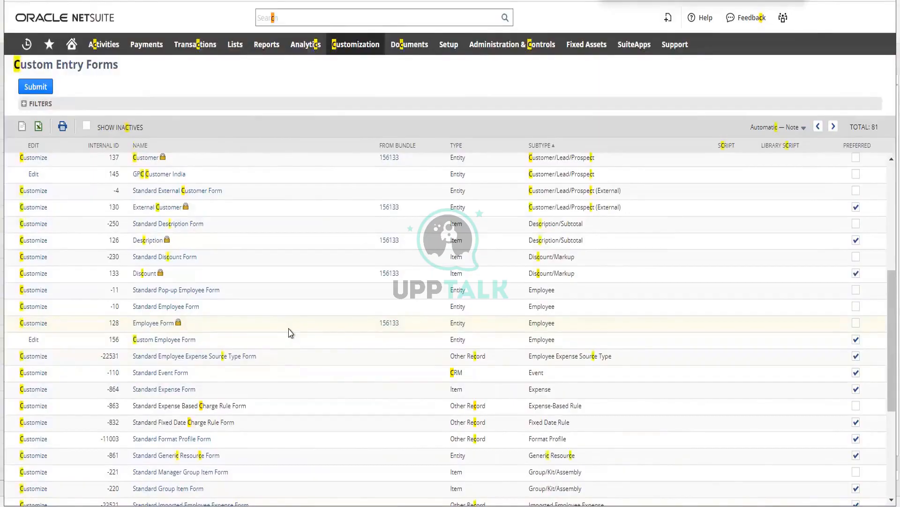
pyautogui.write('er')
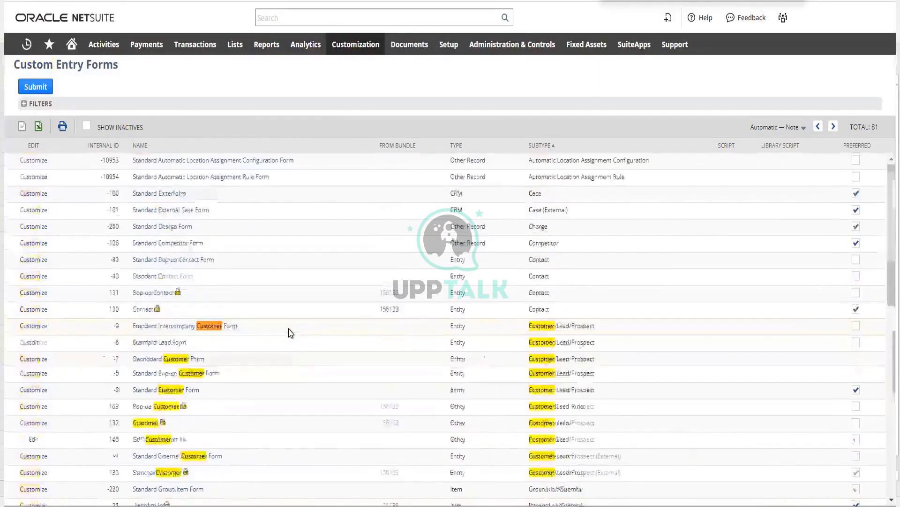